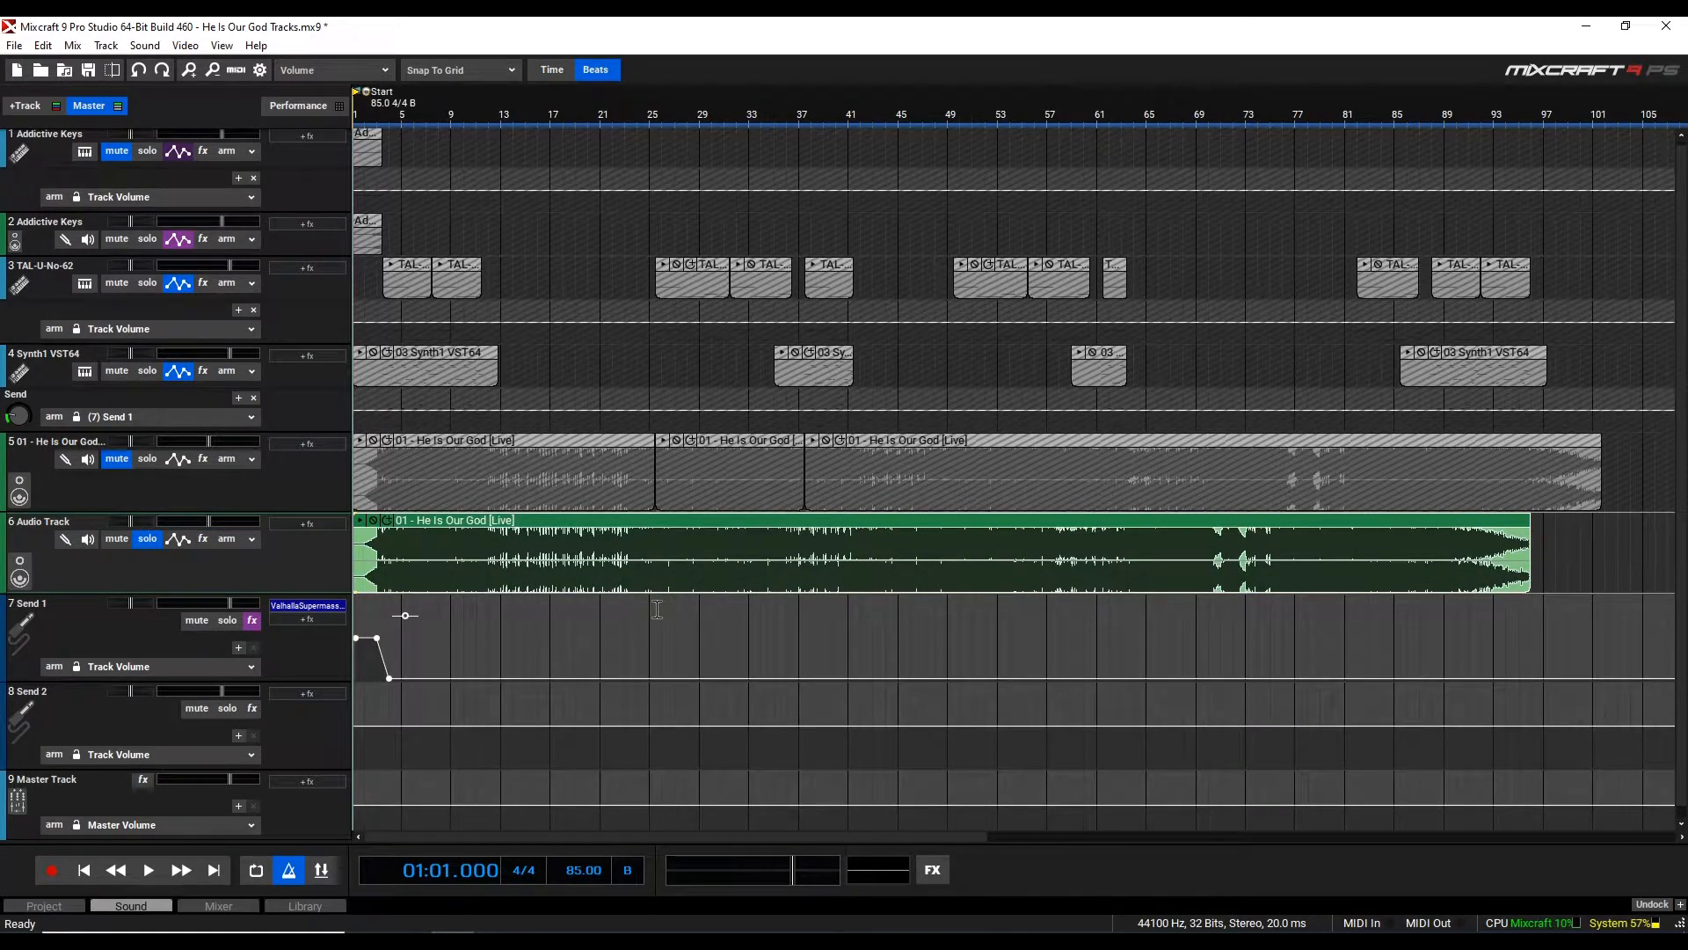
# Place the playhead at bar 25, beat 3 of the song on the timeline
pyautogui.scroll(2, 657, 609)
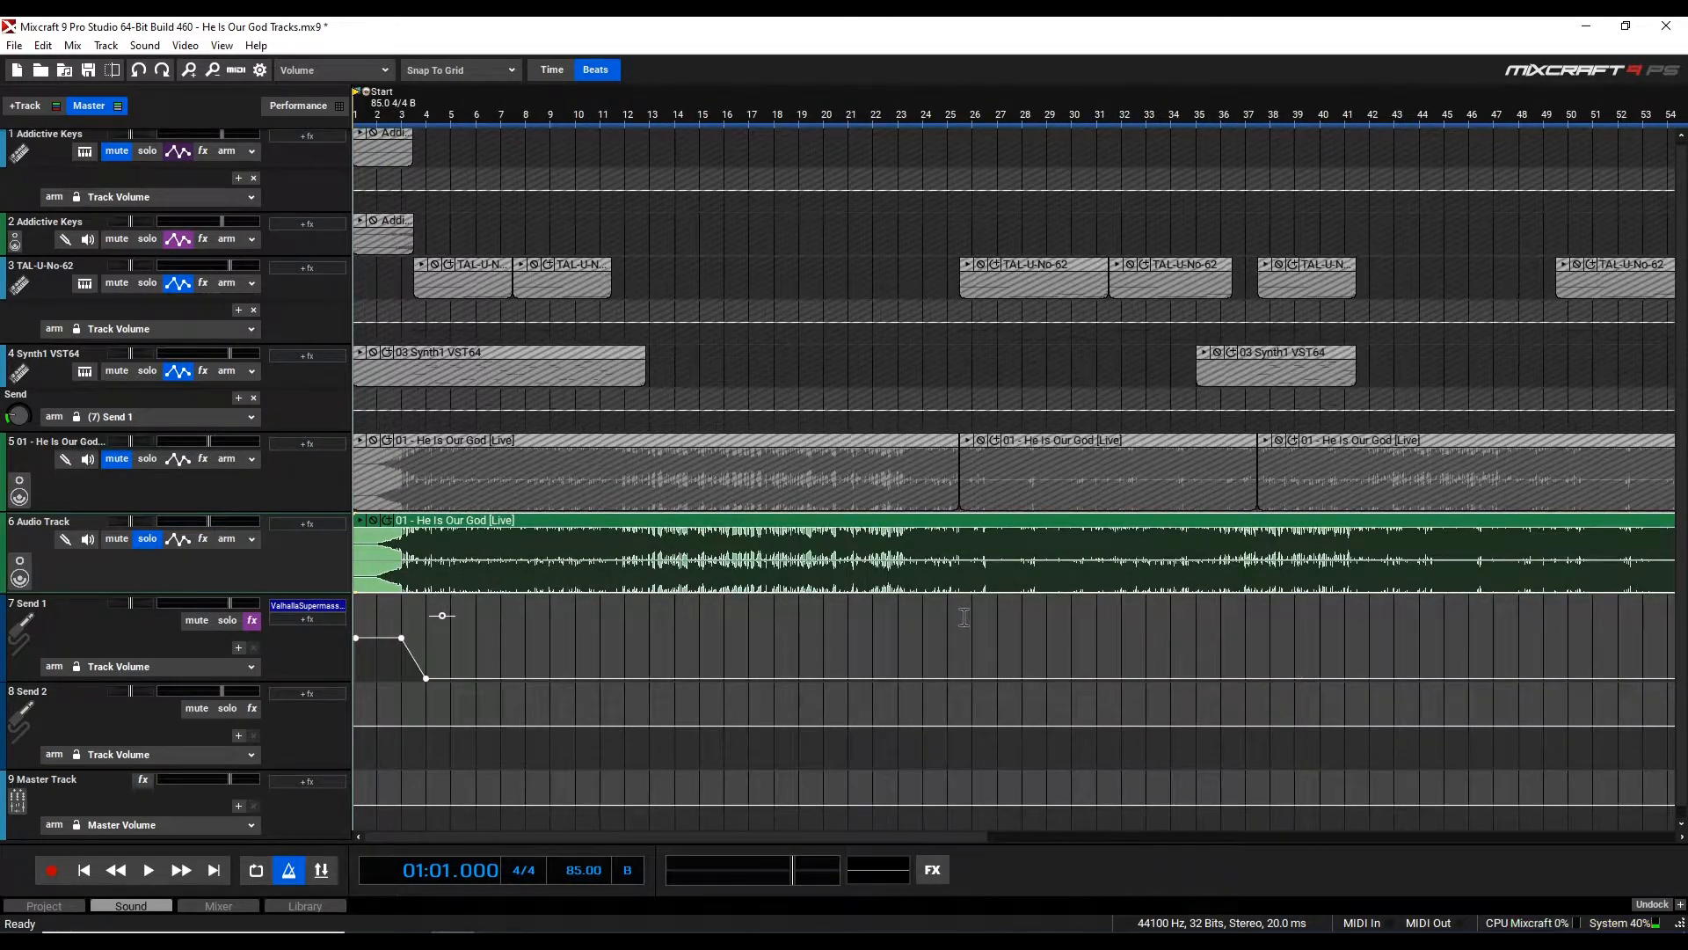
pyautogui.scroll(2, 967, 614)
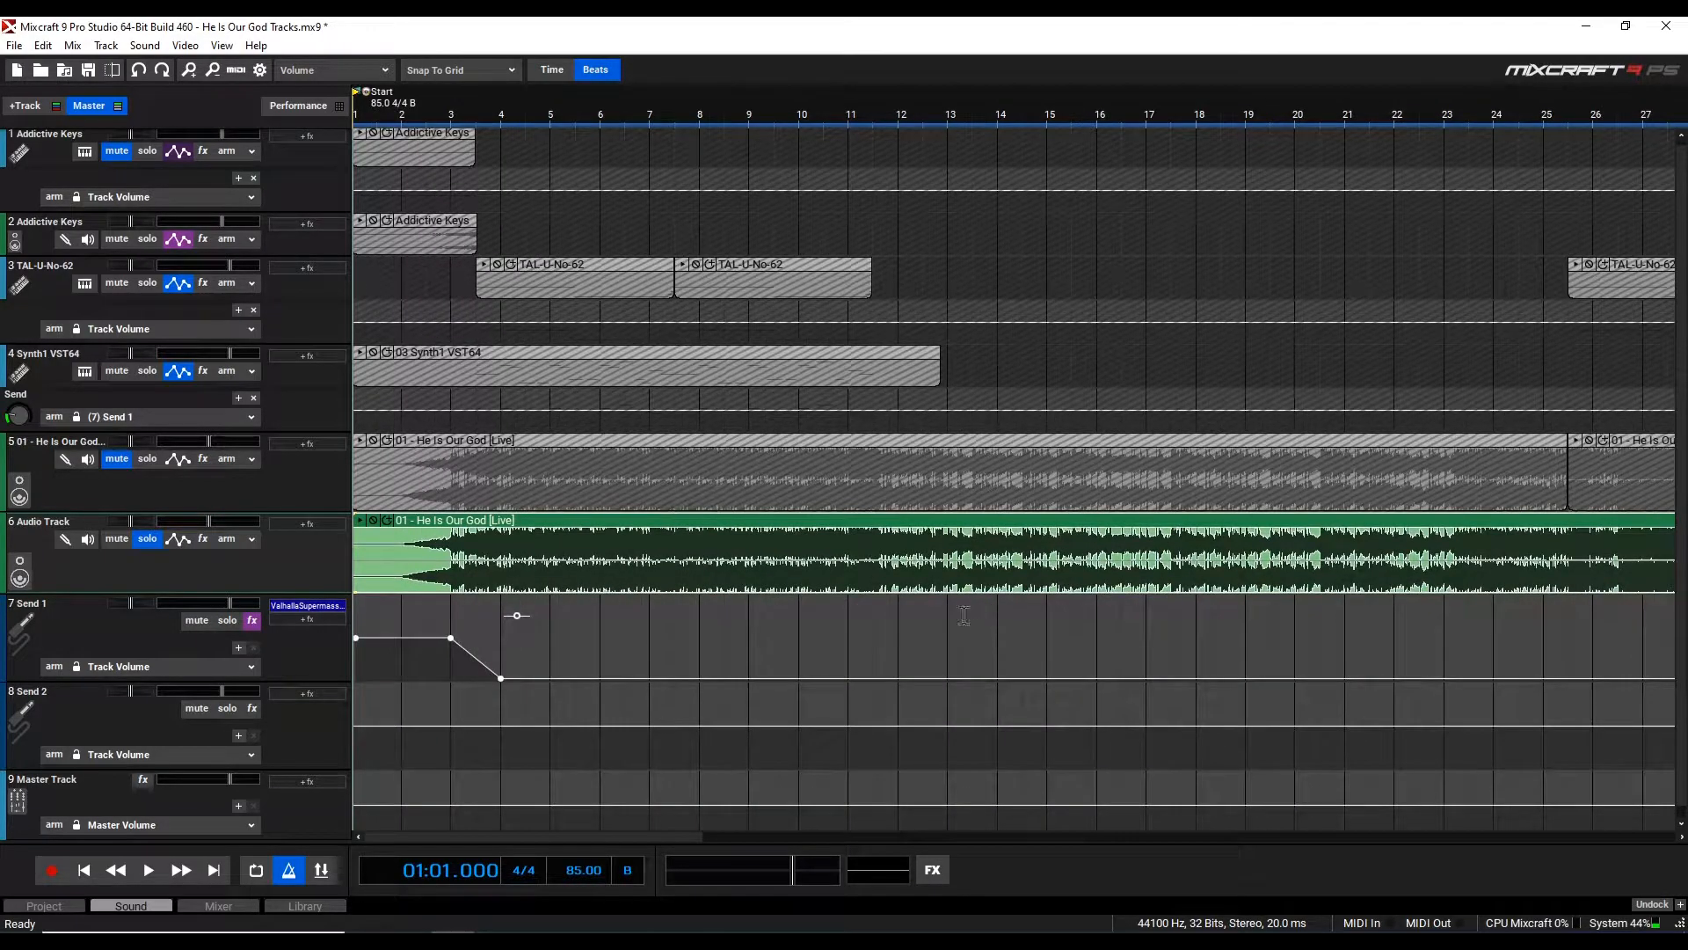
pyautogui.click(901, 609)
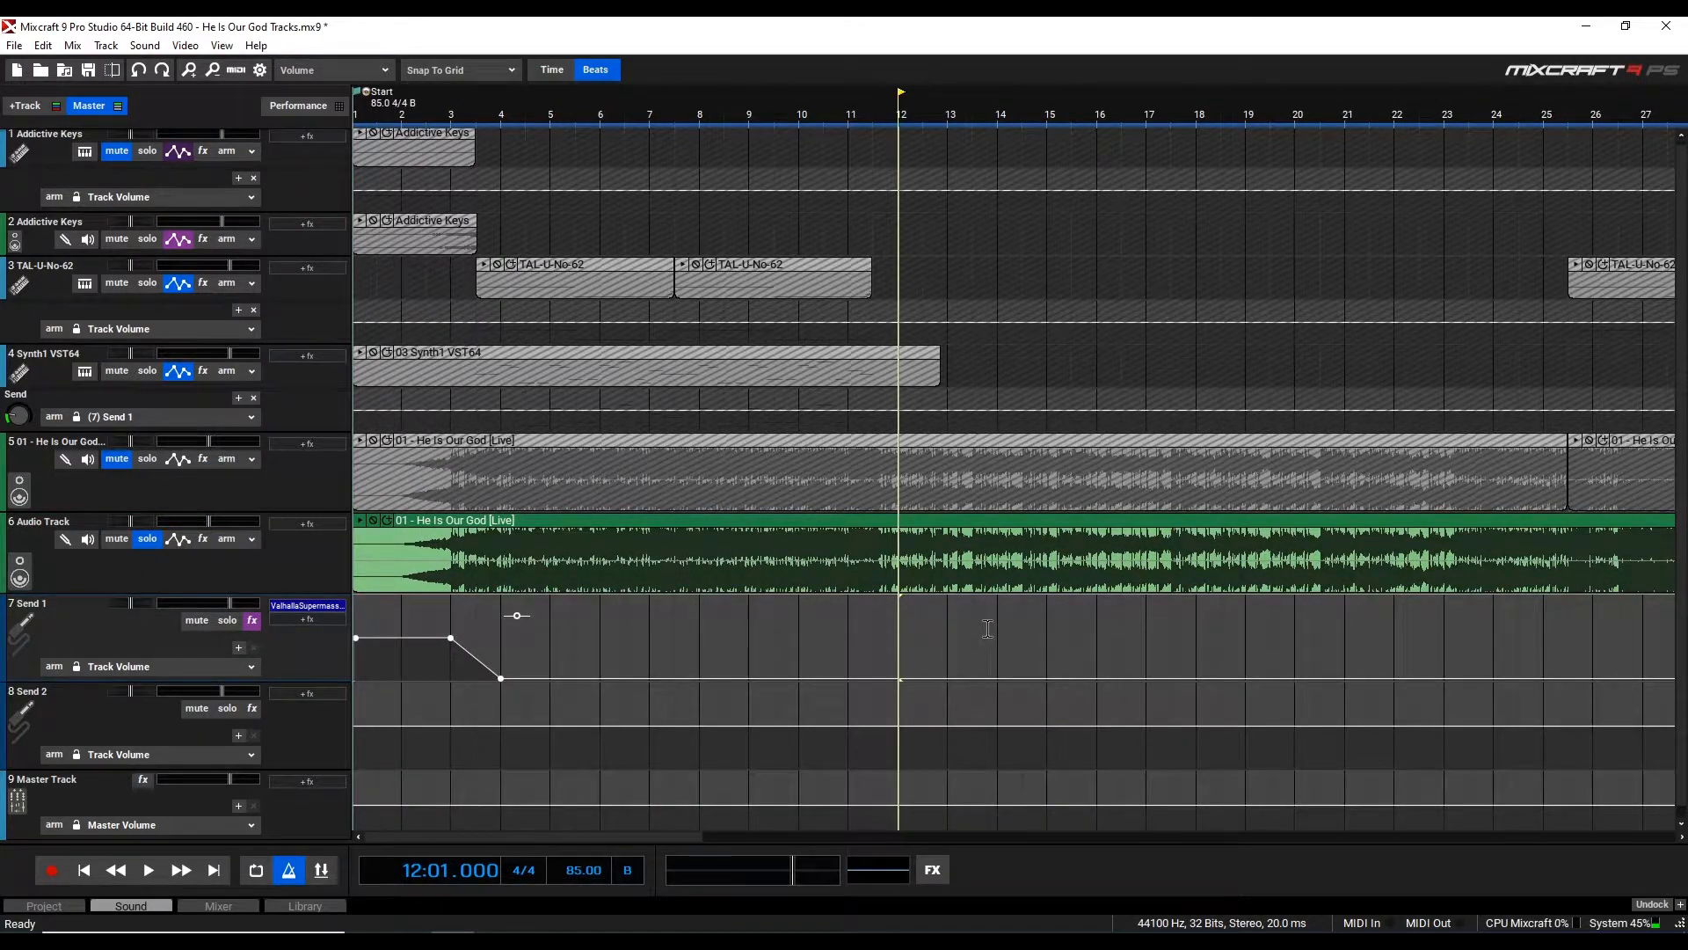
pyautogui.scroll(-2, 994, 628)
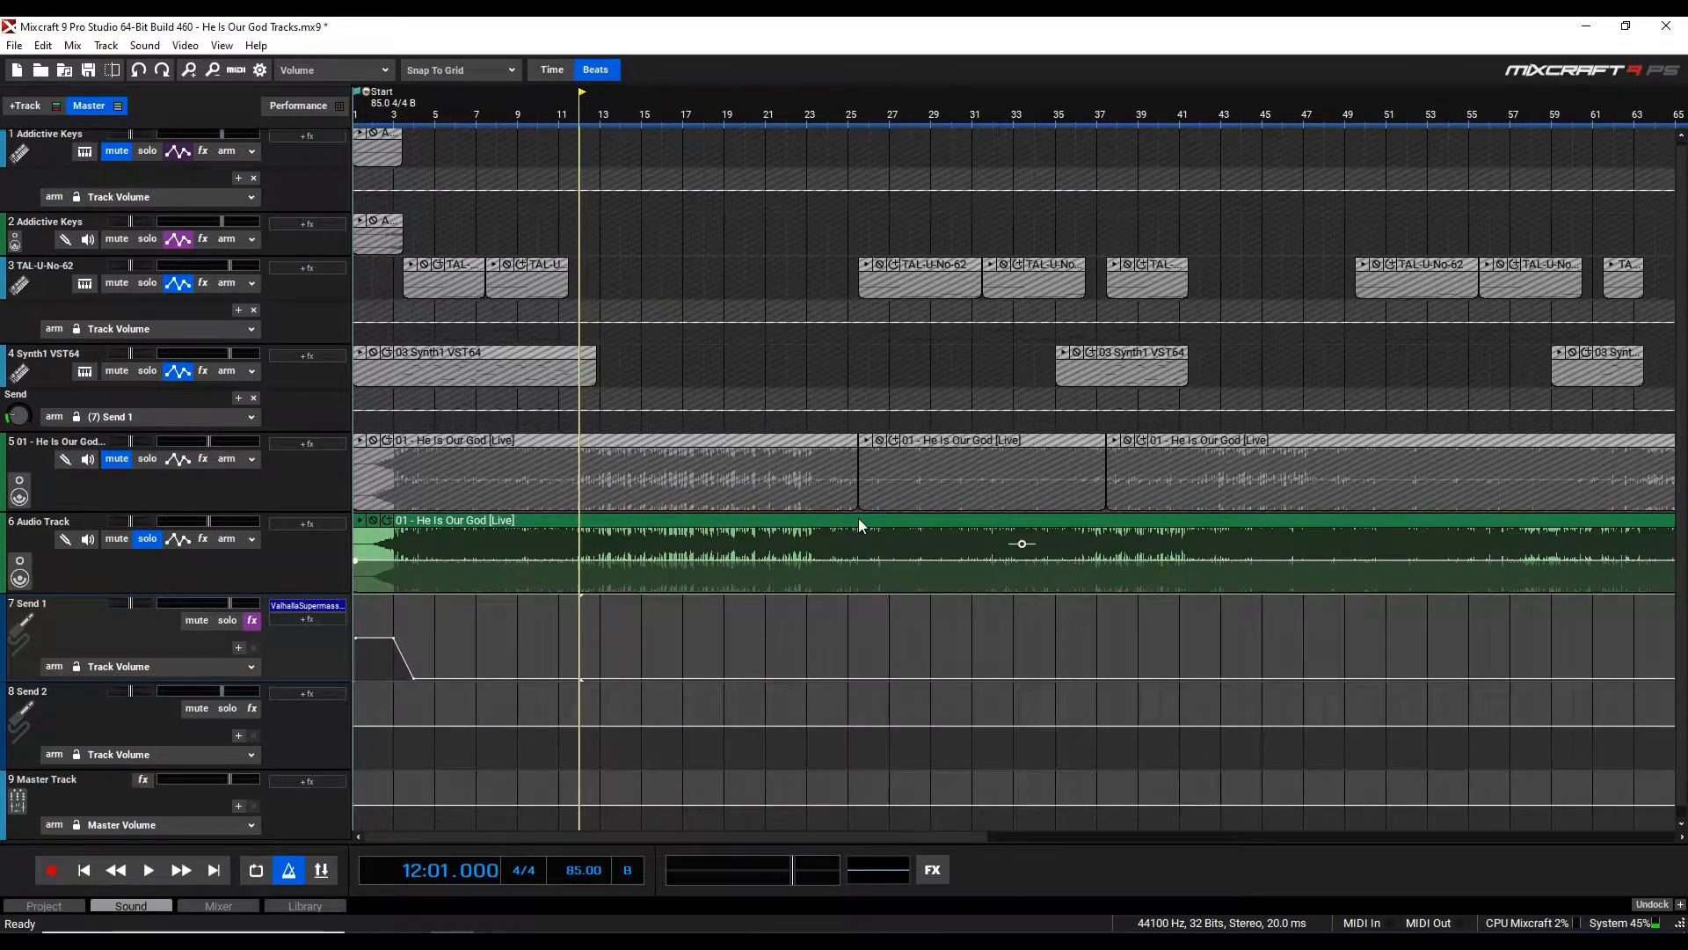
pyautogui.click(864, 619)
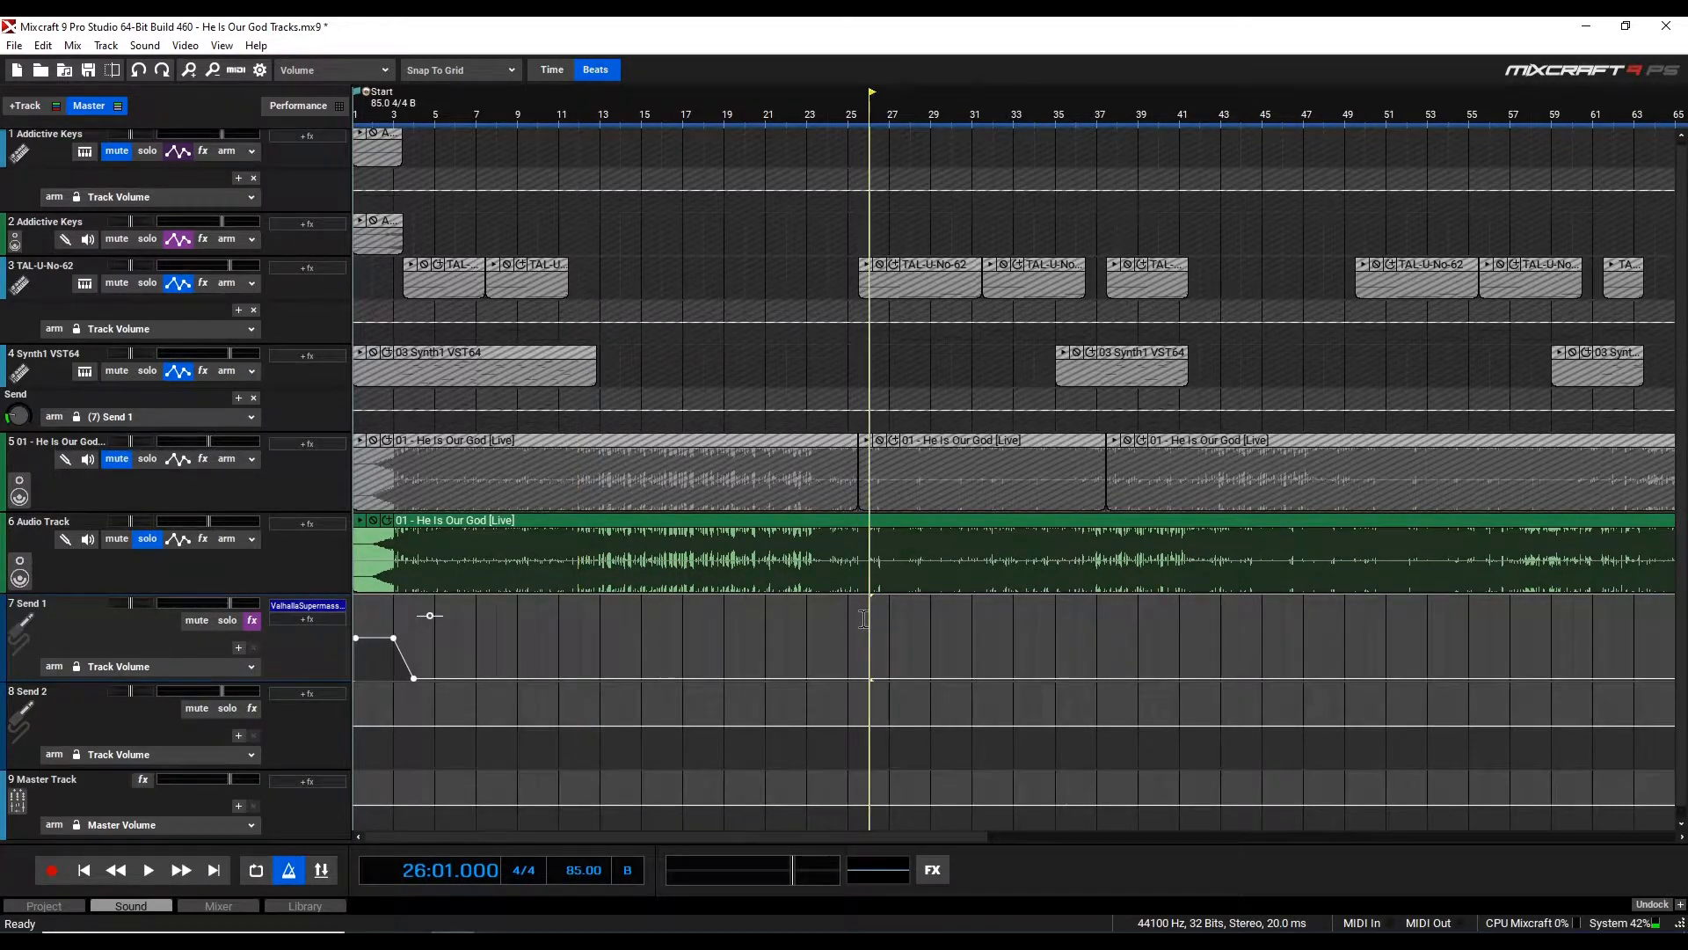
pyautogui.scroll(2, 864, 618)
pyautogui.click(997, 616)
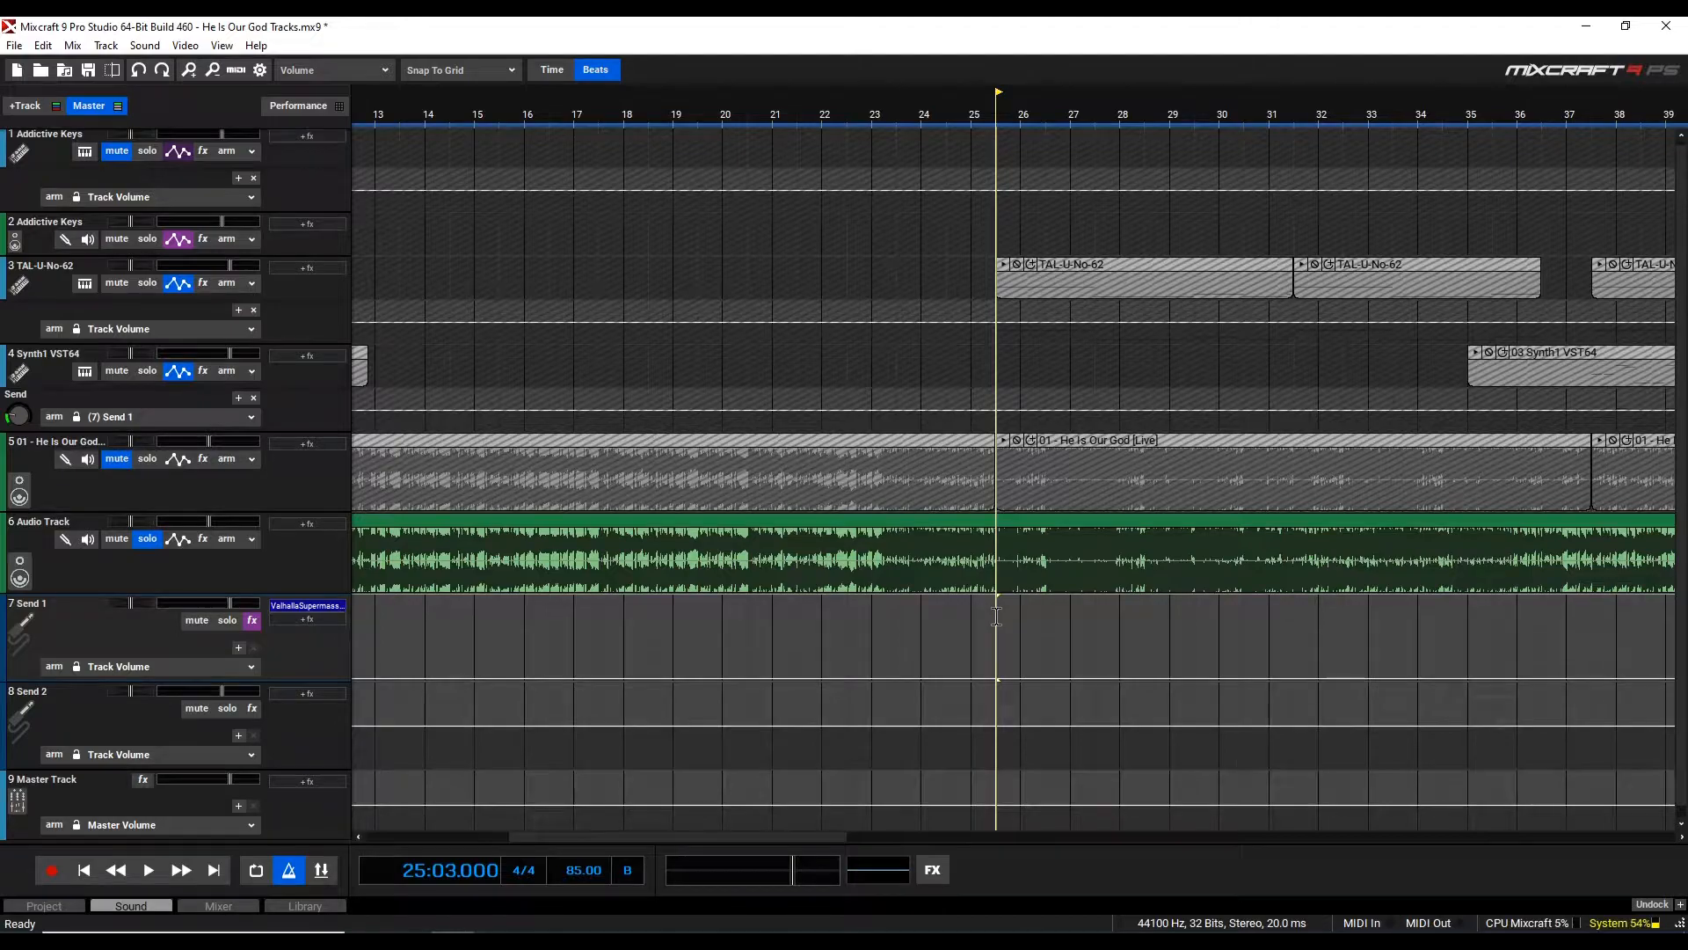
# Play back the song from bar 25, beat 3 to listen to that section
pyautogui.press('space')
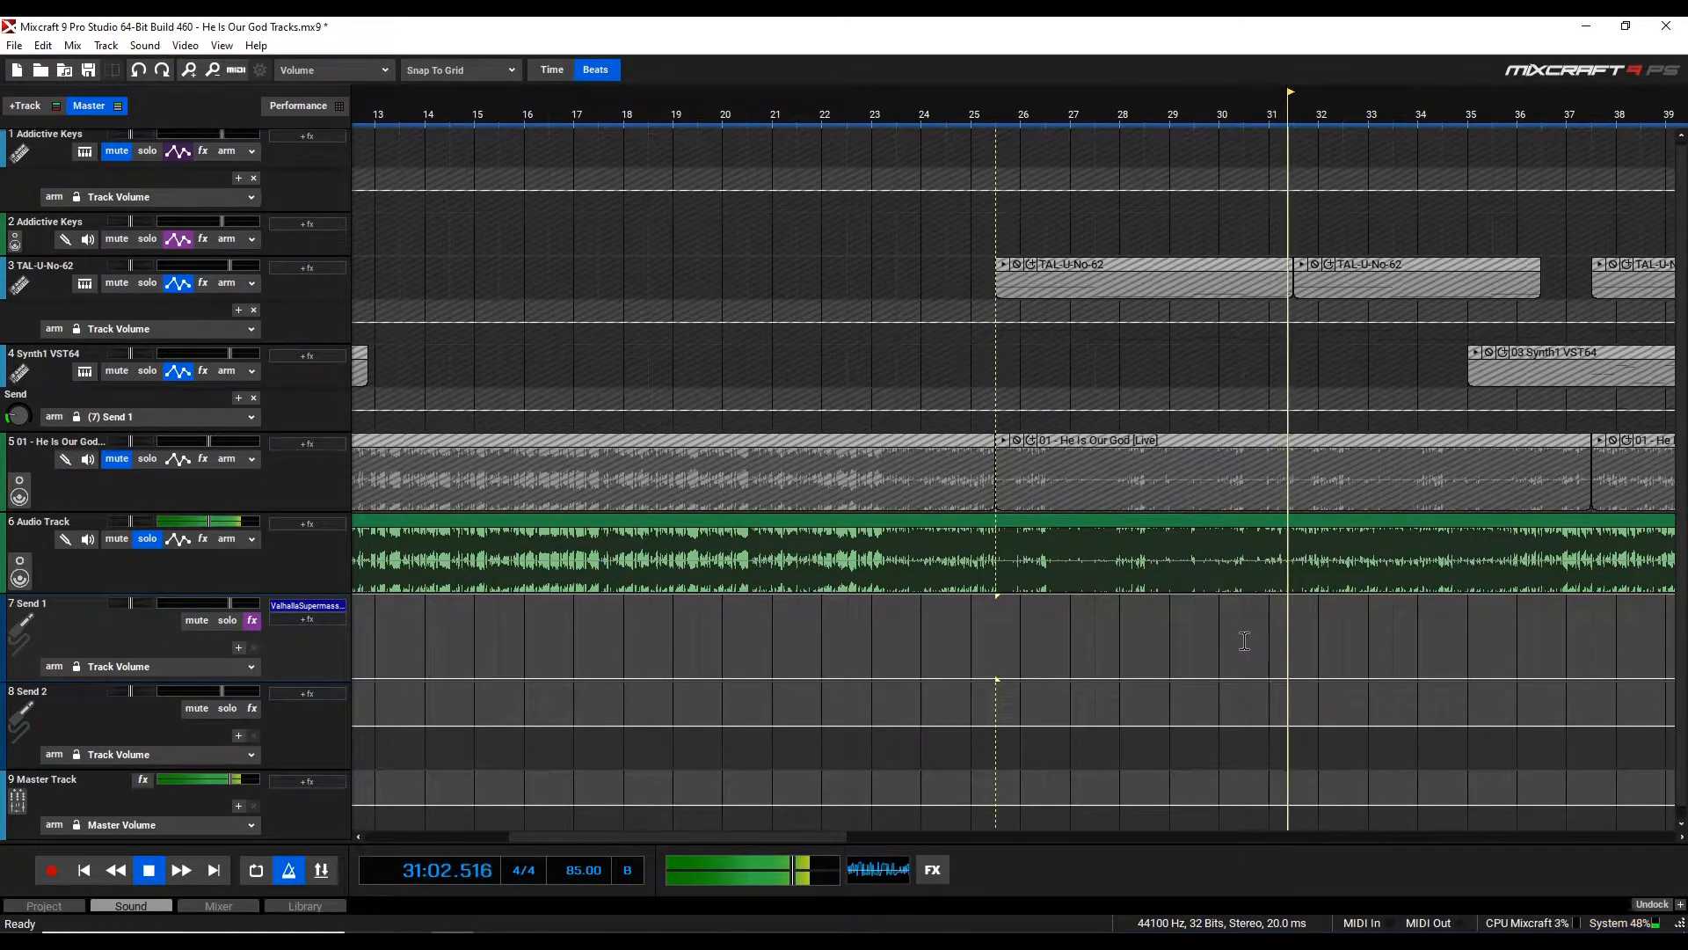
pyautogui.press('space')
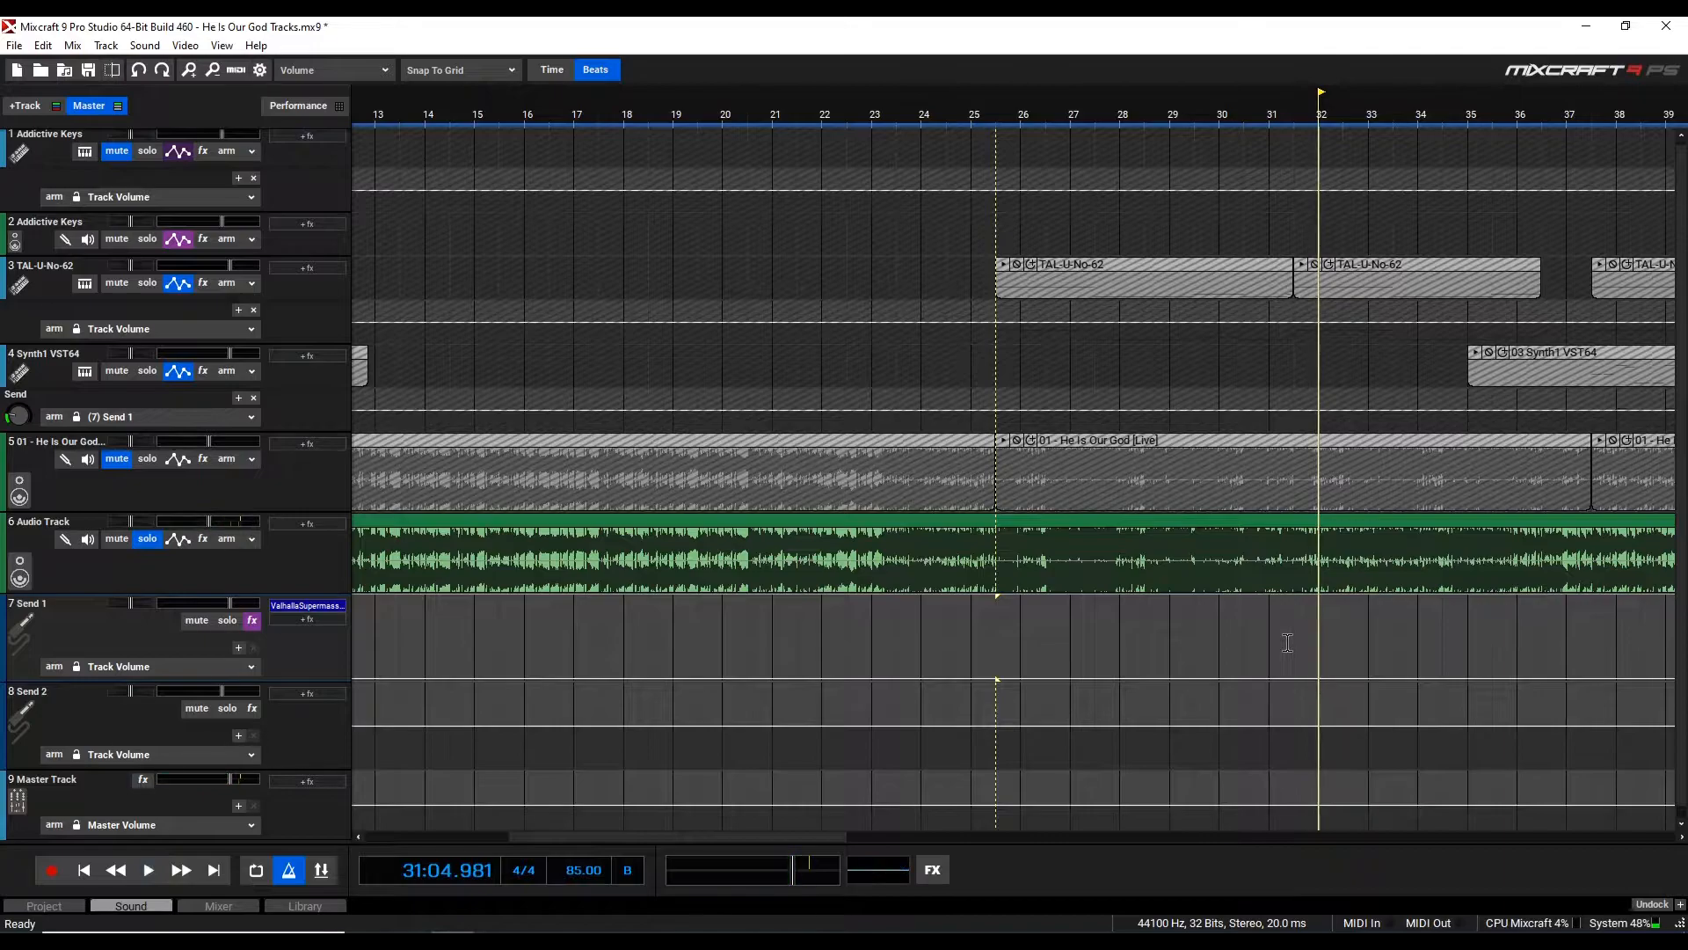
pyautogui.scroll(-3, 1287, 640)
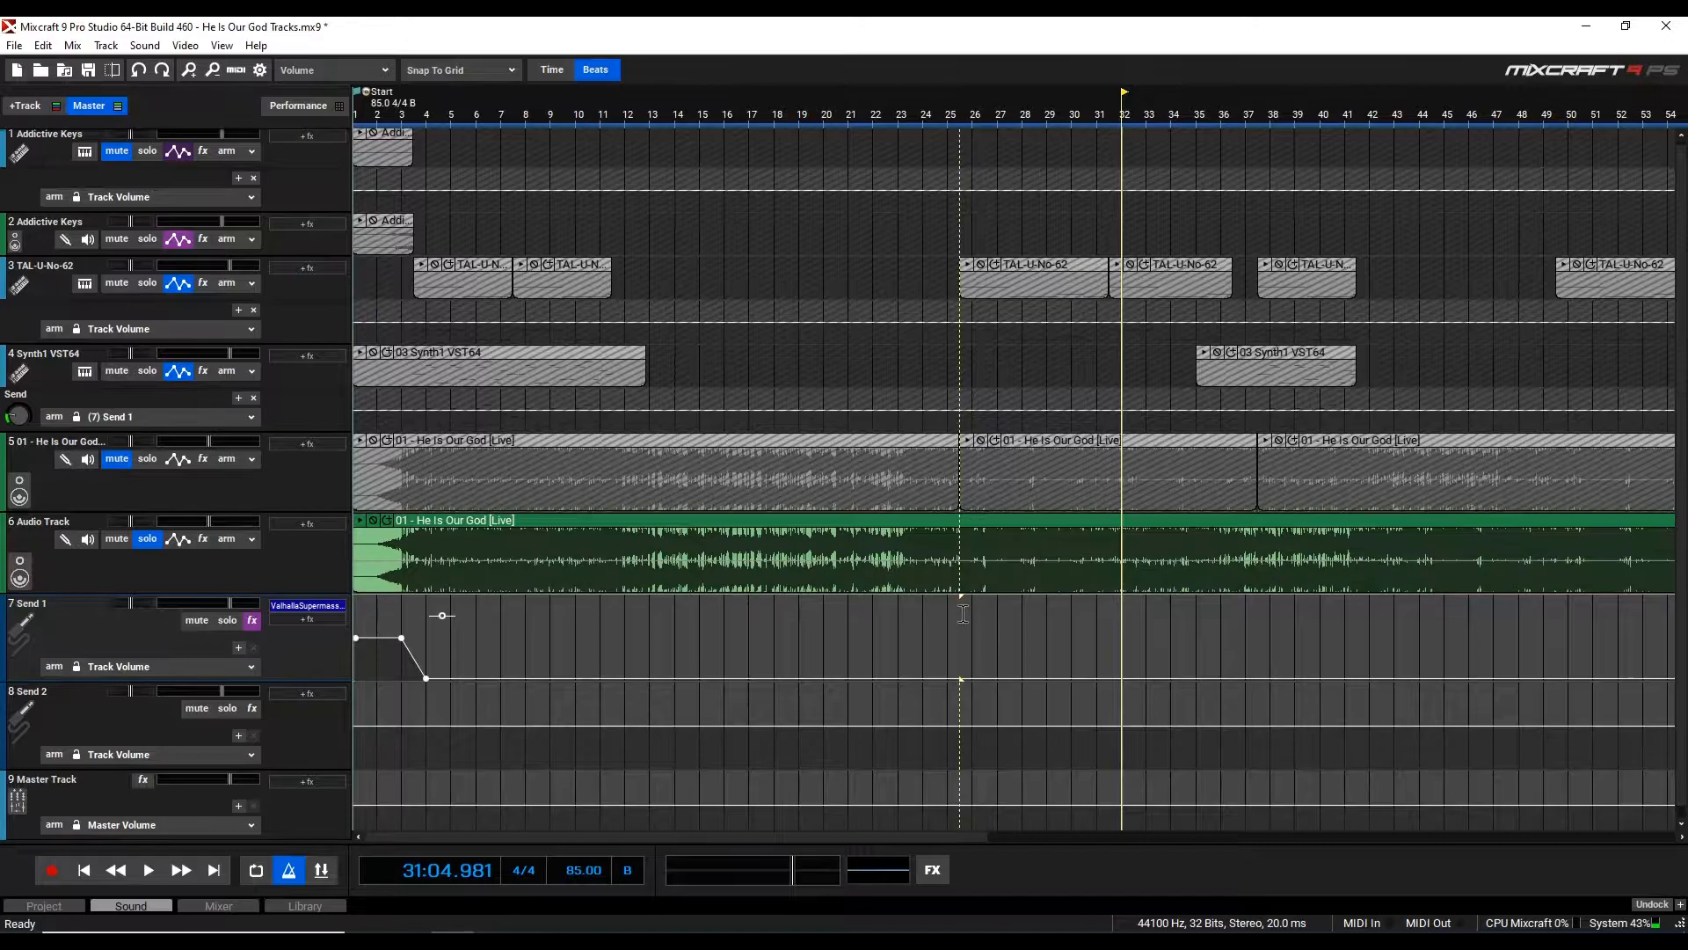
pyautogui.scroll(2, 963, 613)
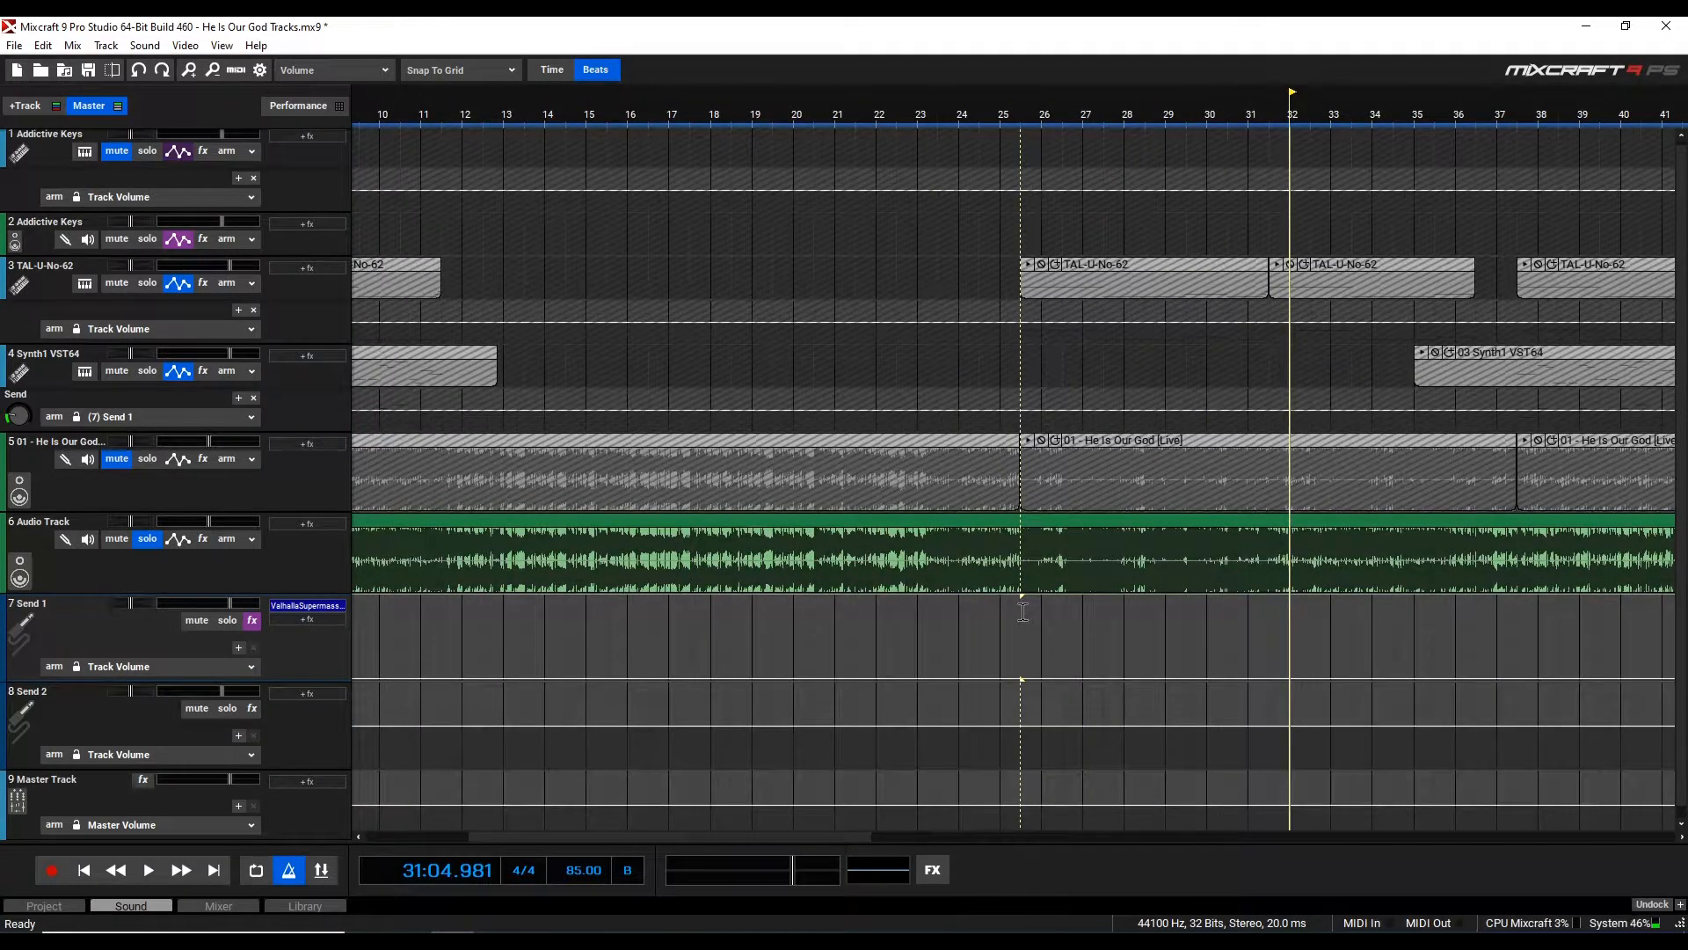
pyautogui.press('space')
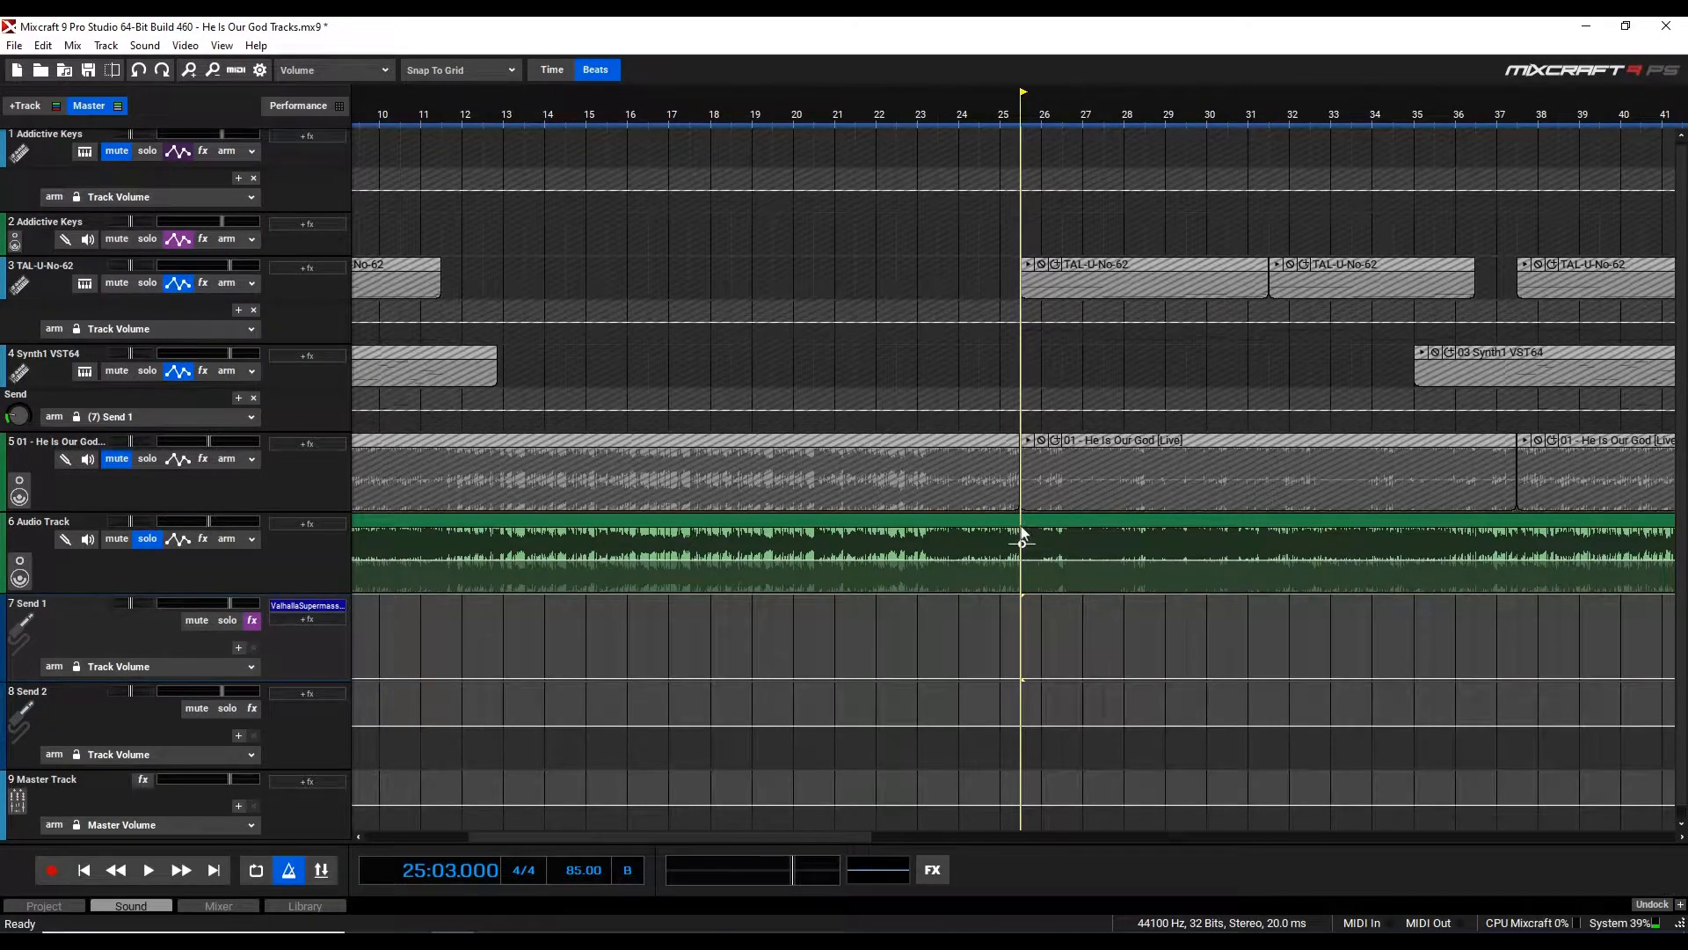
# Split the Audio Track clip at the playhead and move the right part later to about bar 31
pyautogui.press('s')
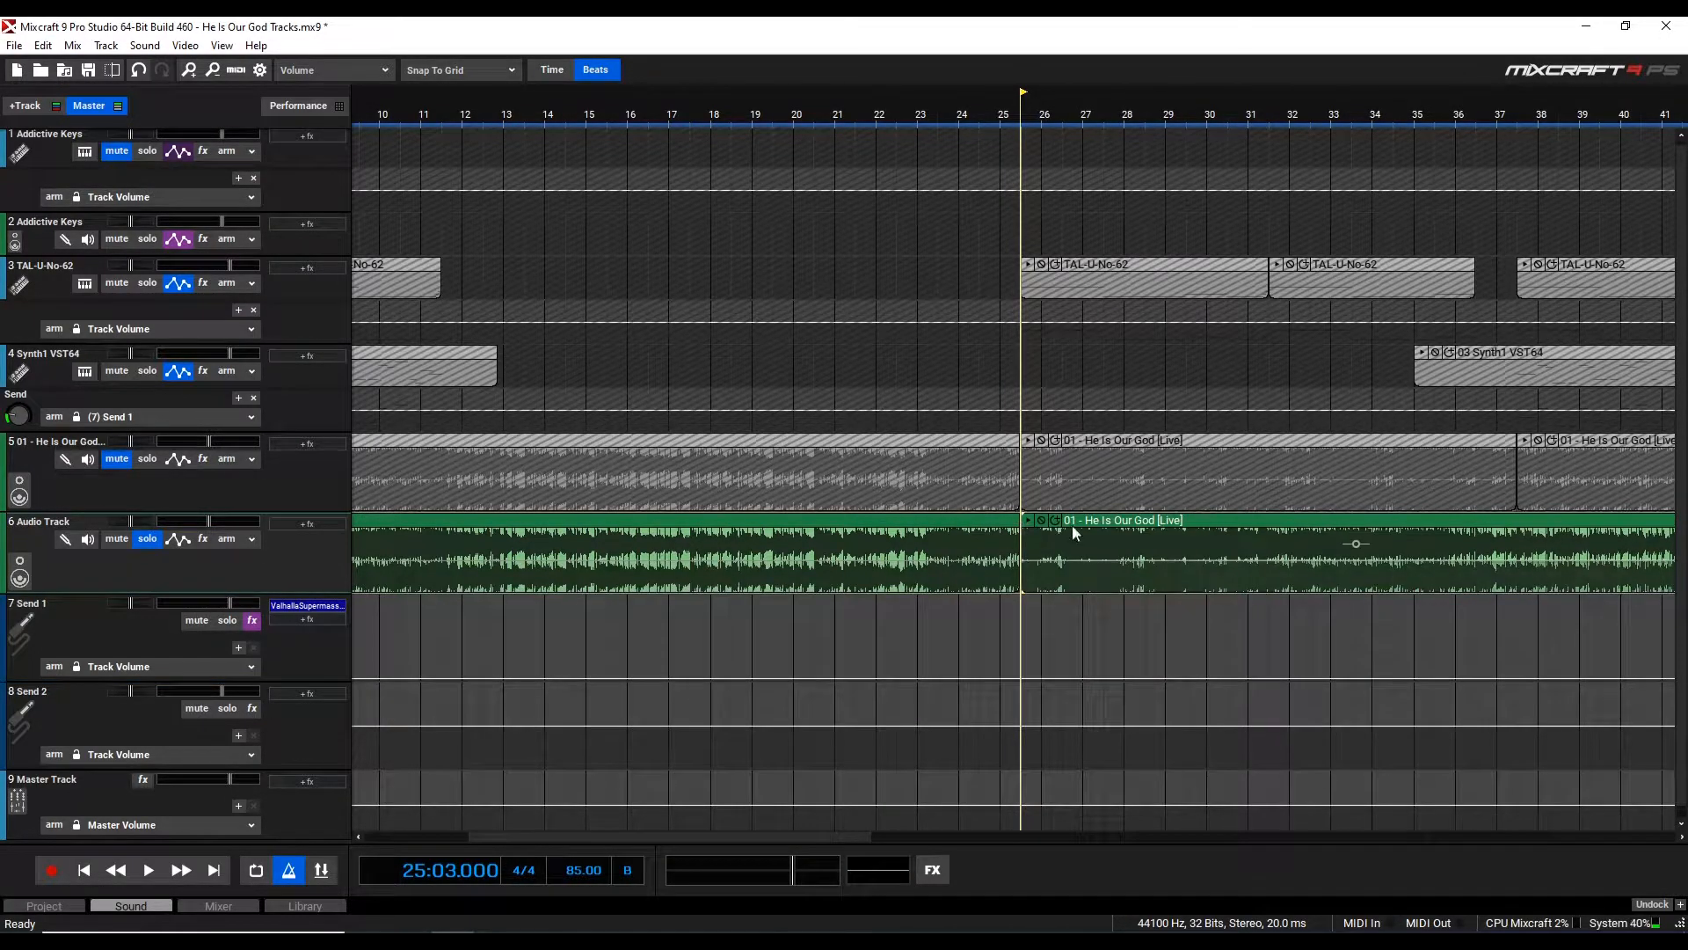
pyautogui.moveTo(1037, 532); pyautogui.dragTo(1250, 531)
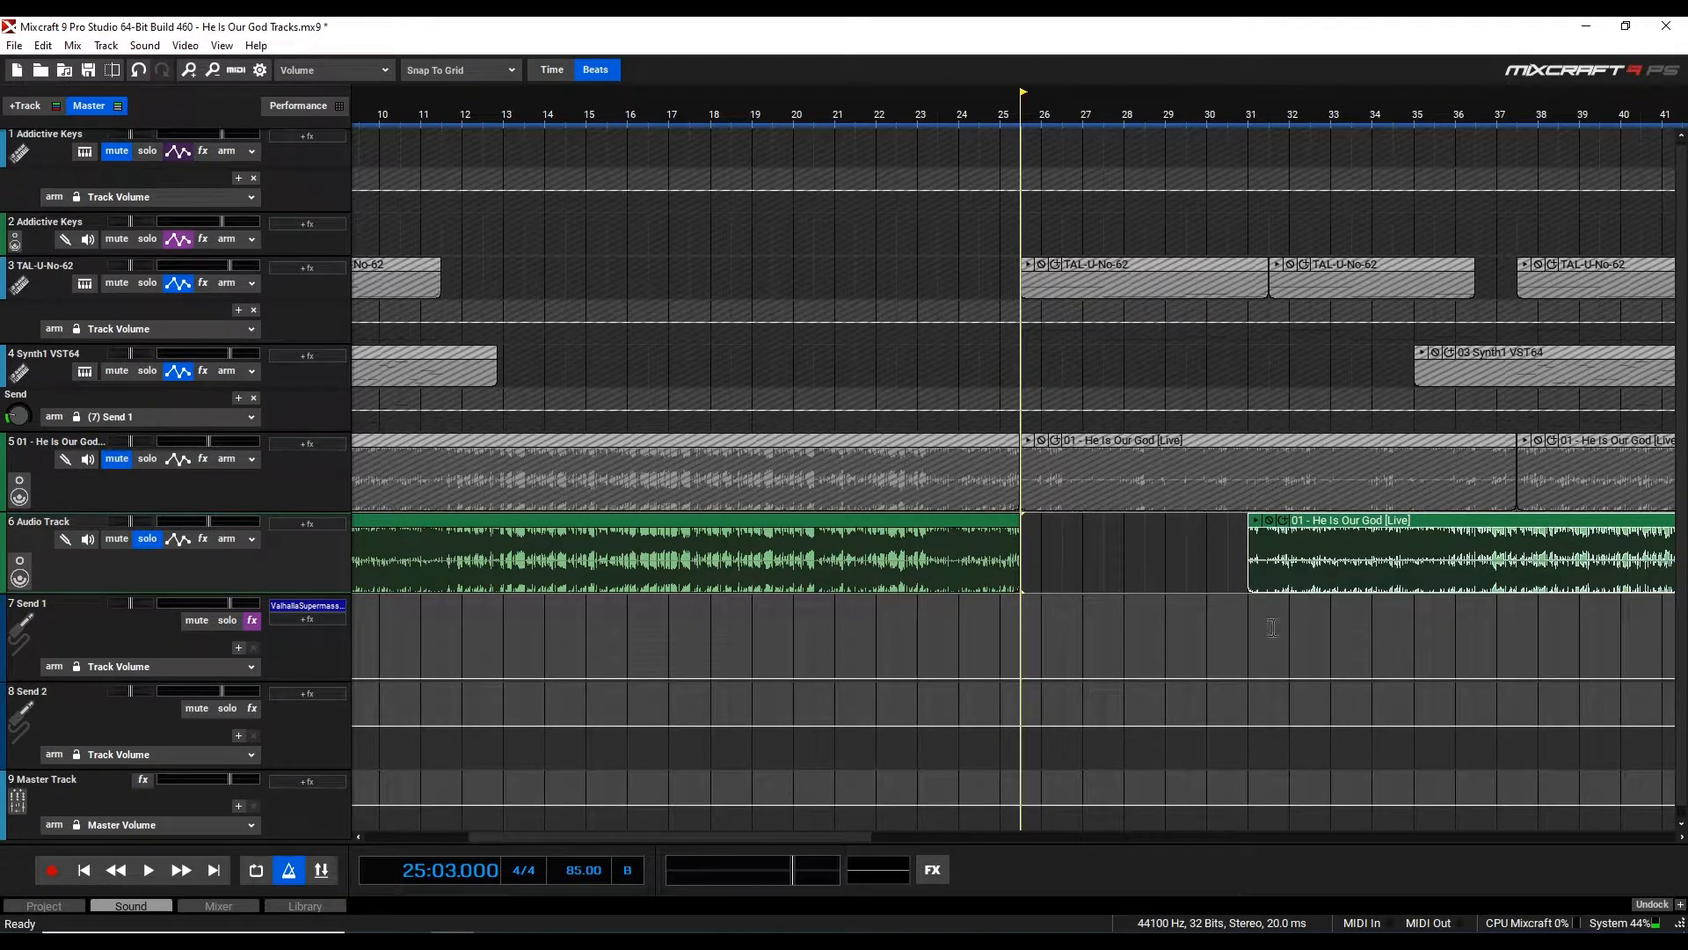
# Play back the moved clip from its start to listen
pyautogui.click(1249, 604)
pyautogui.press('space')
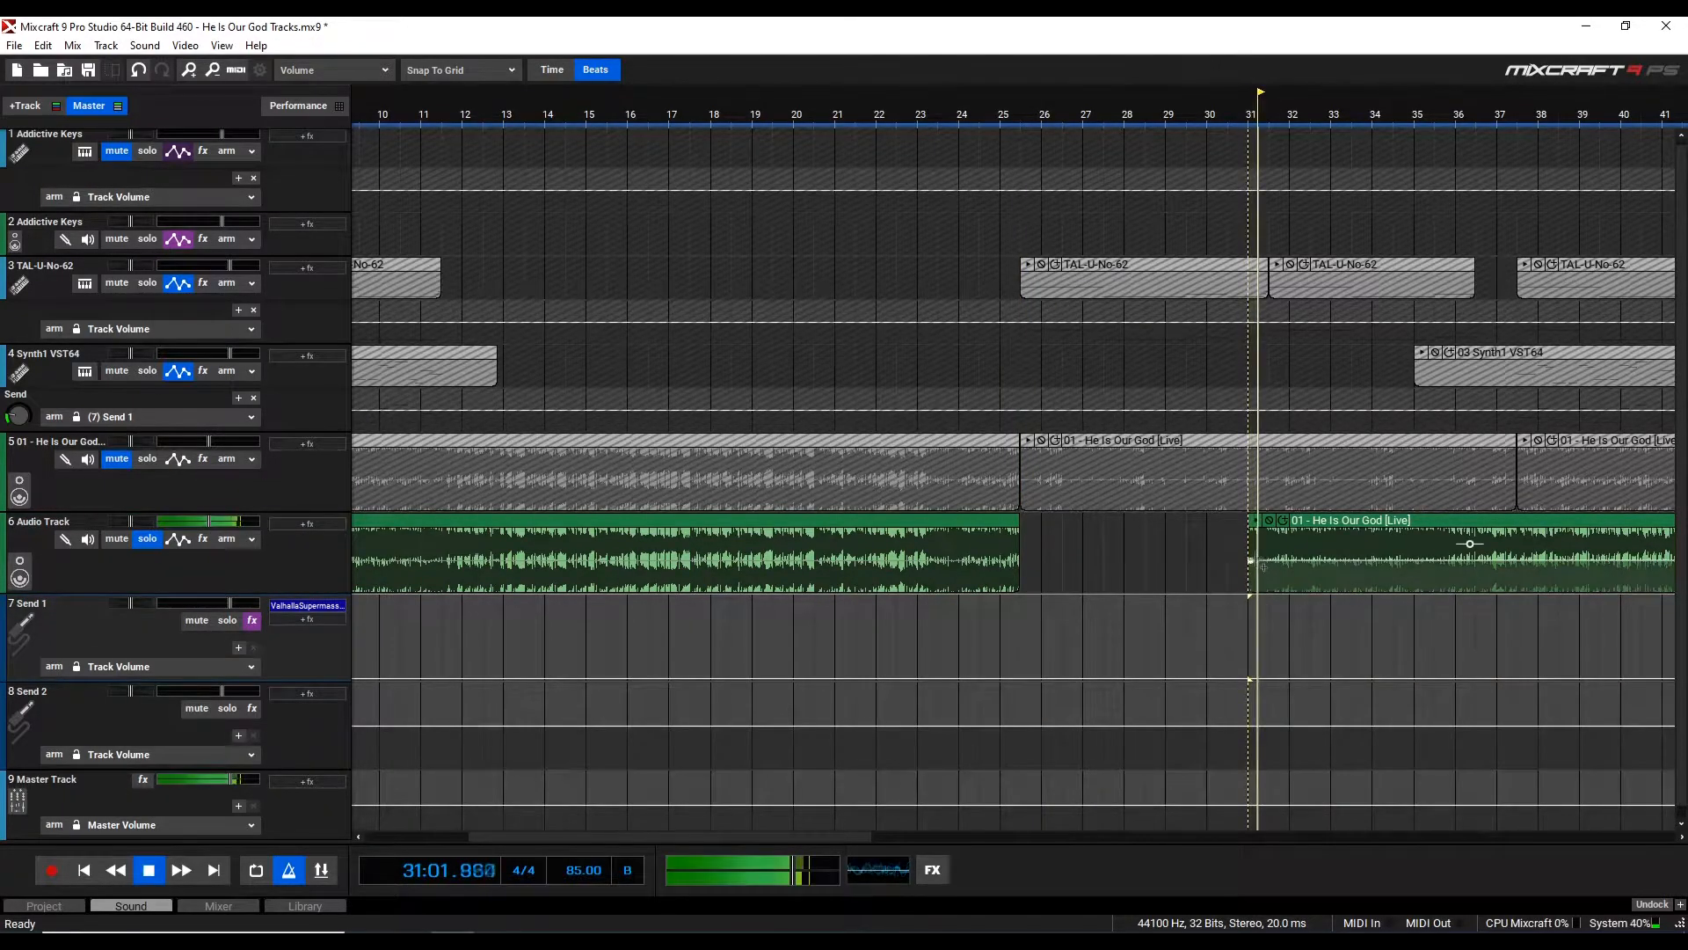
pyautogui.scroll(1, 1311, 613)
pyautogui.press('space')
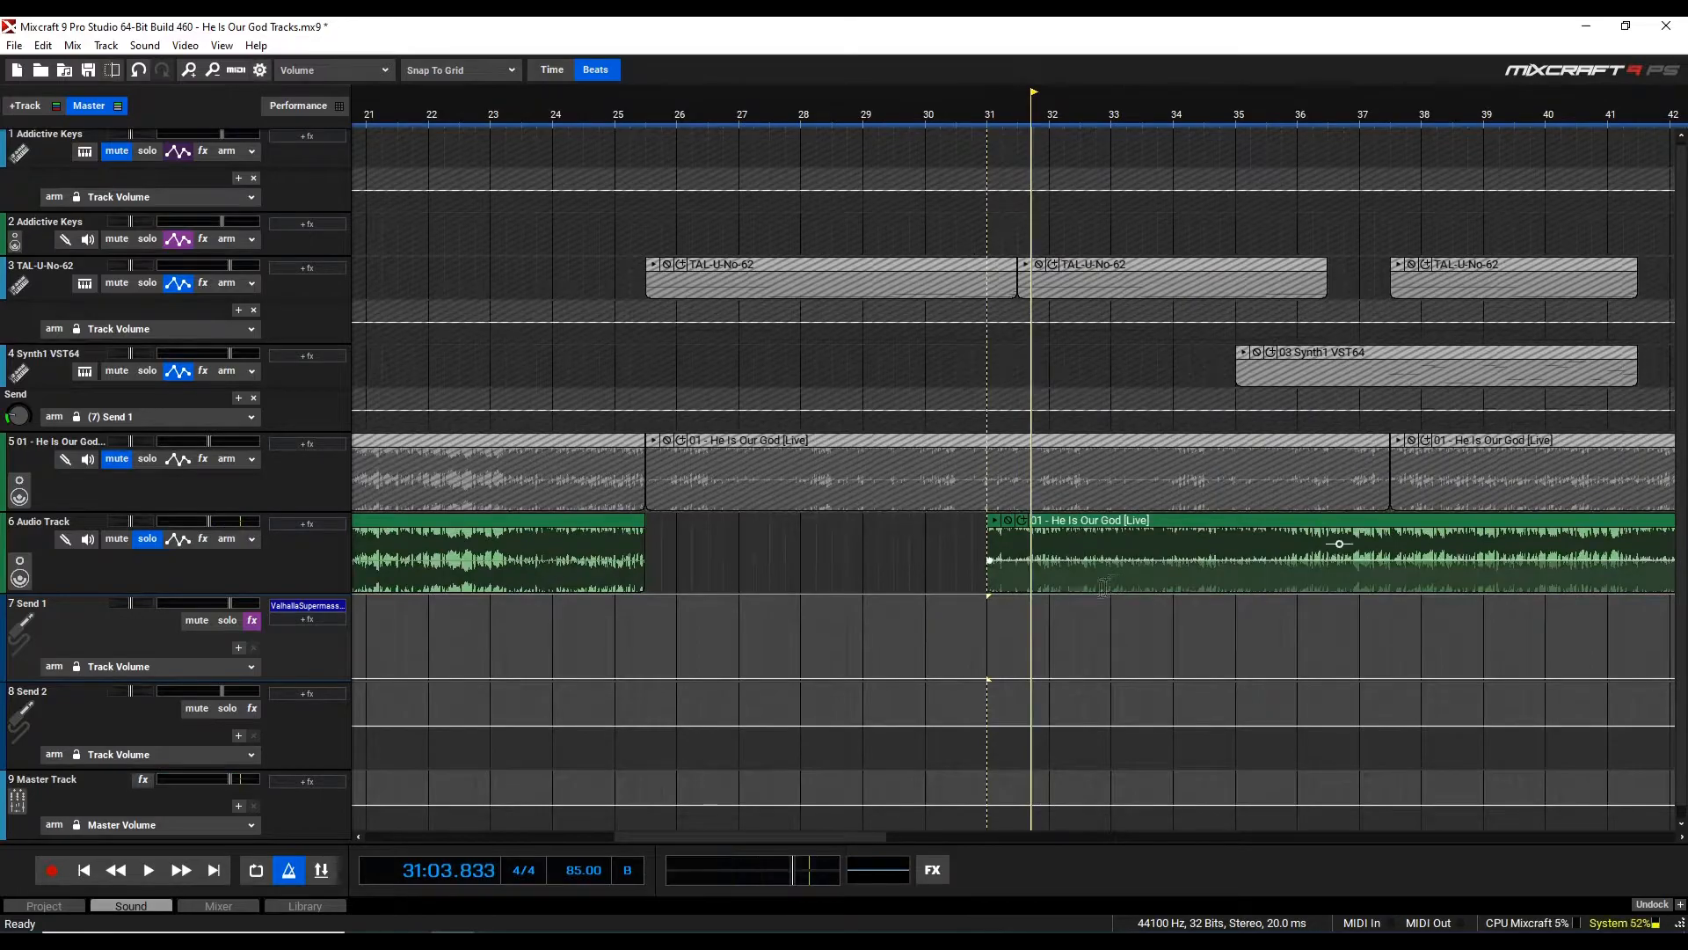
# Trim the moved clip's start to bar 31, beat 3
pyautogui.click(1013, 608)
pyautogui.moveTo(988, 536); pyautogui.dragTo(1018, 544)
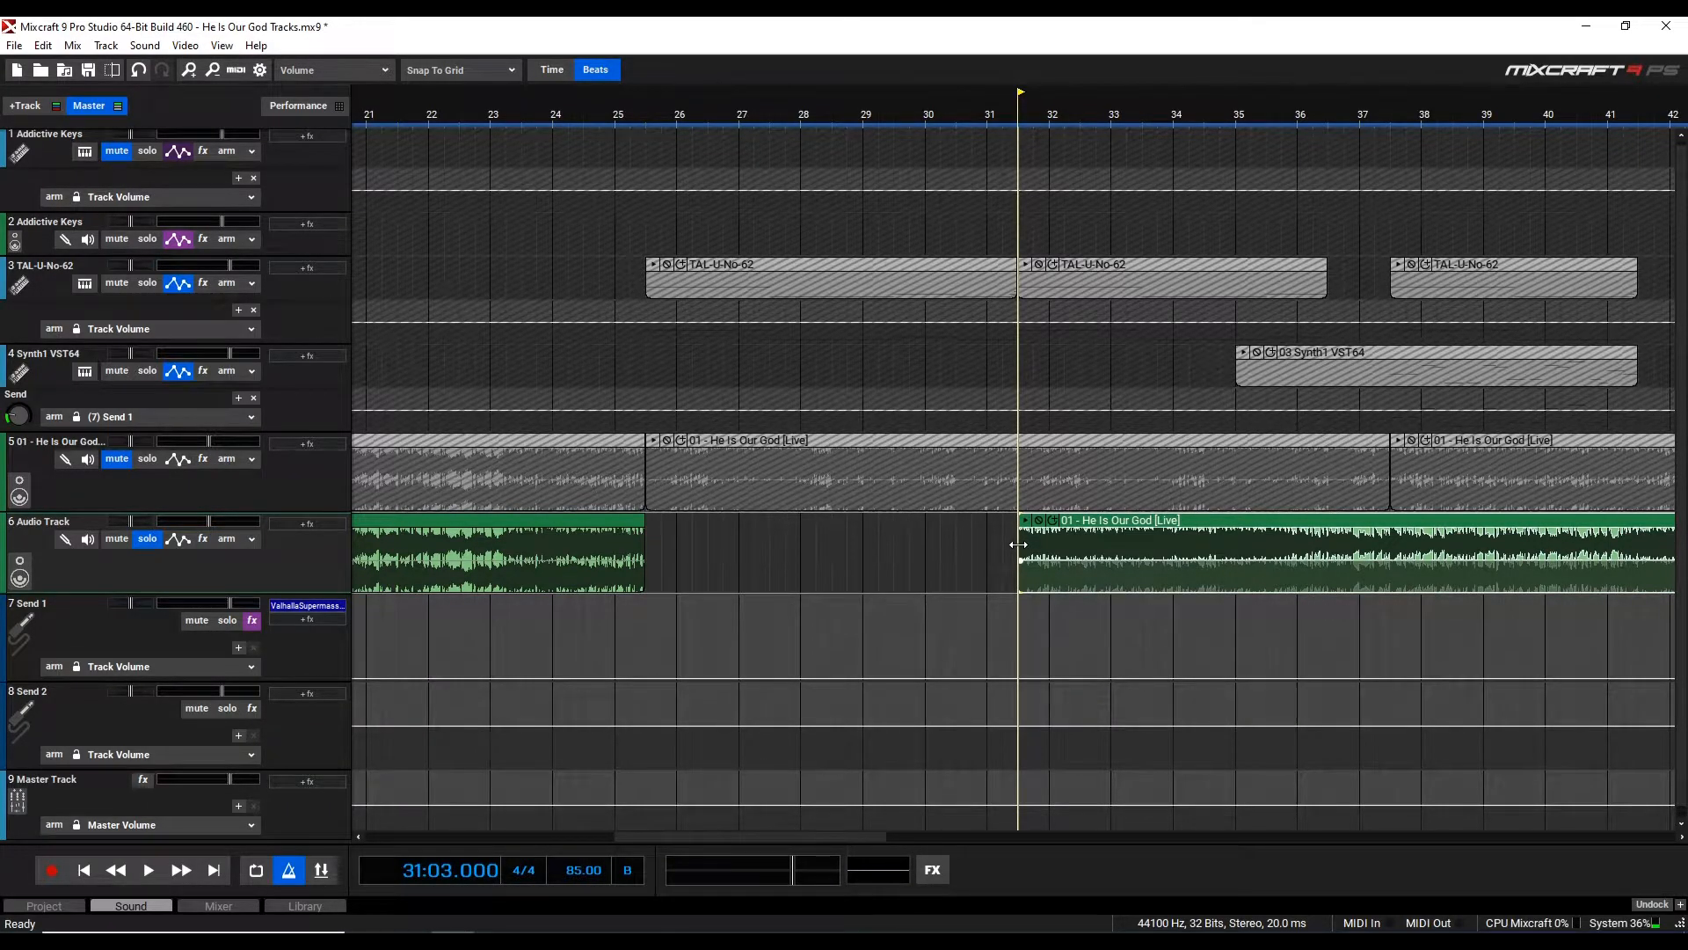
# Play back the Audio Track clip from bar 43, beat 3 to listen
pyautogui.scroll(-1, 1018, 545)
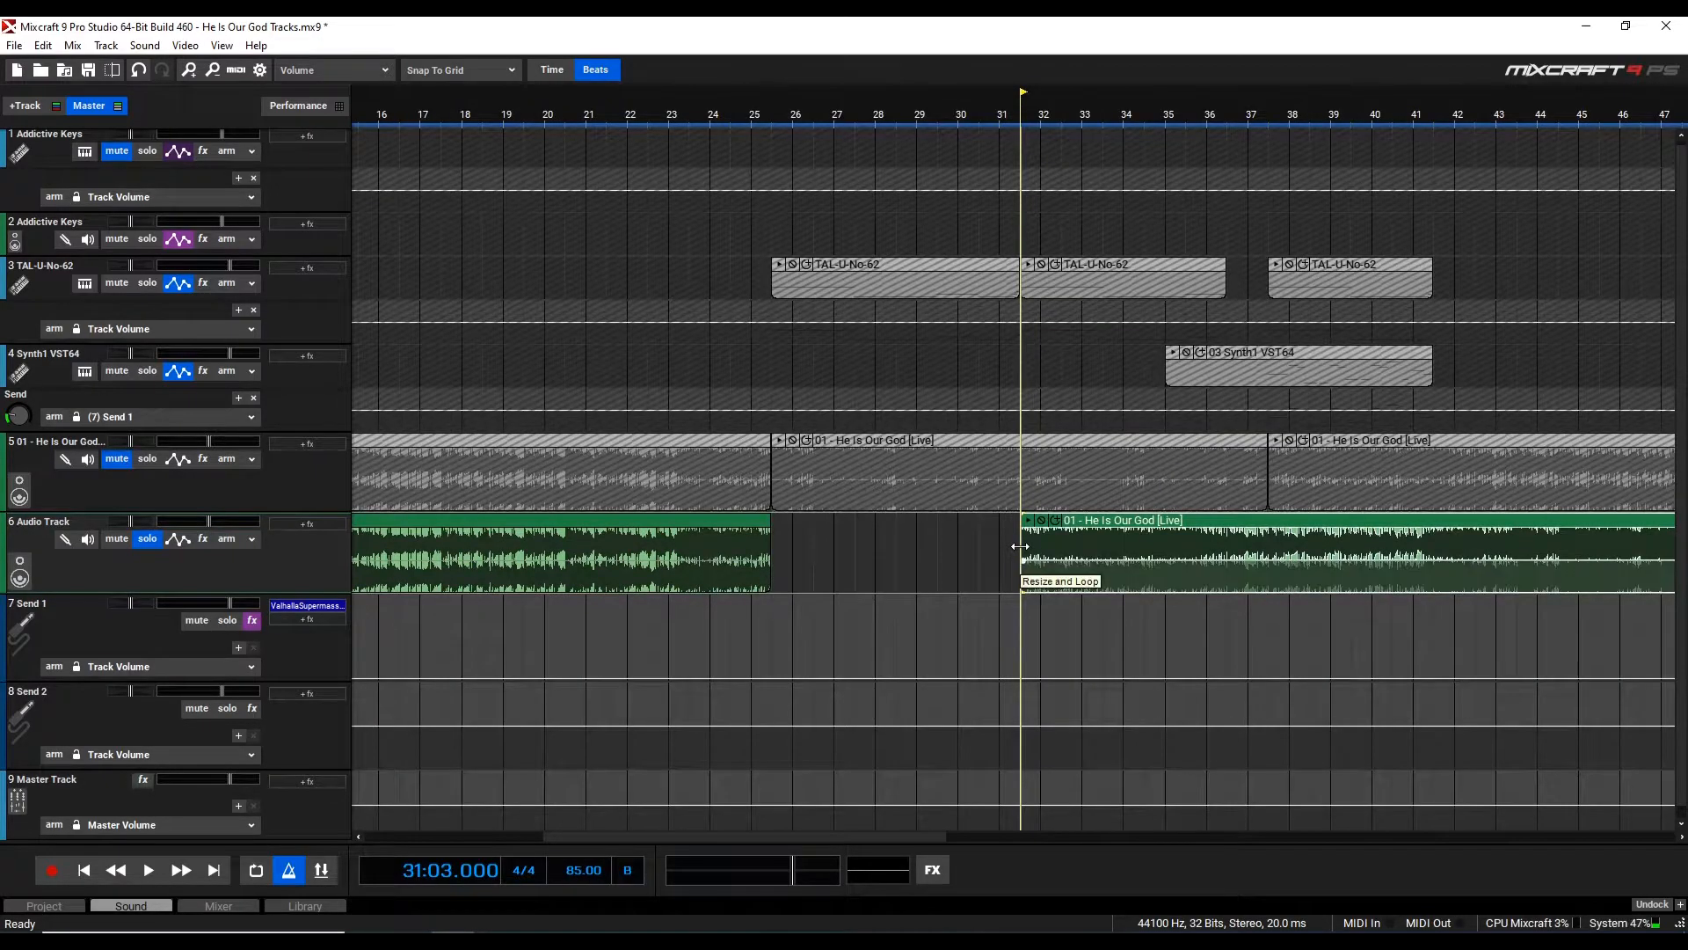
pyautogui.scroll(-1, 1568, 575)
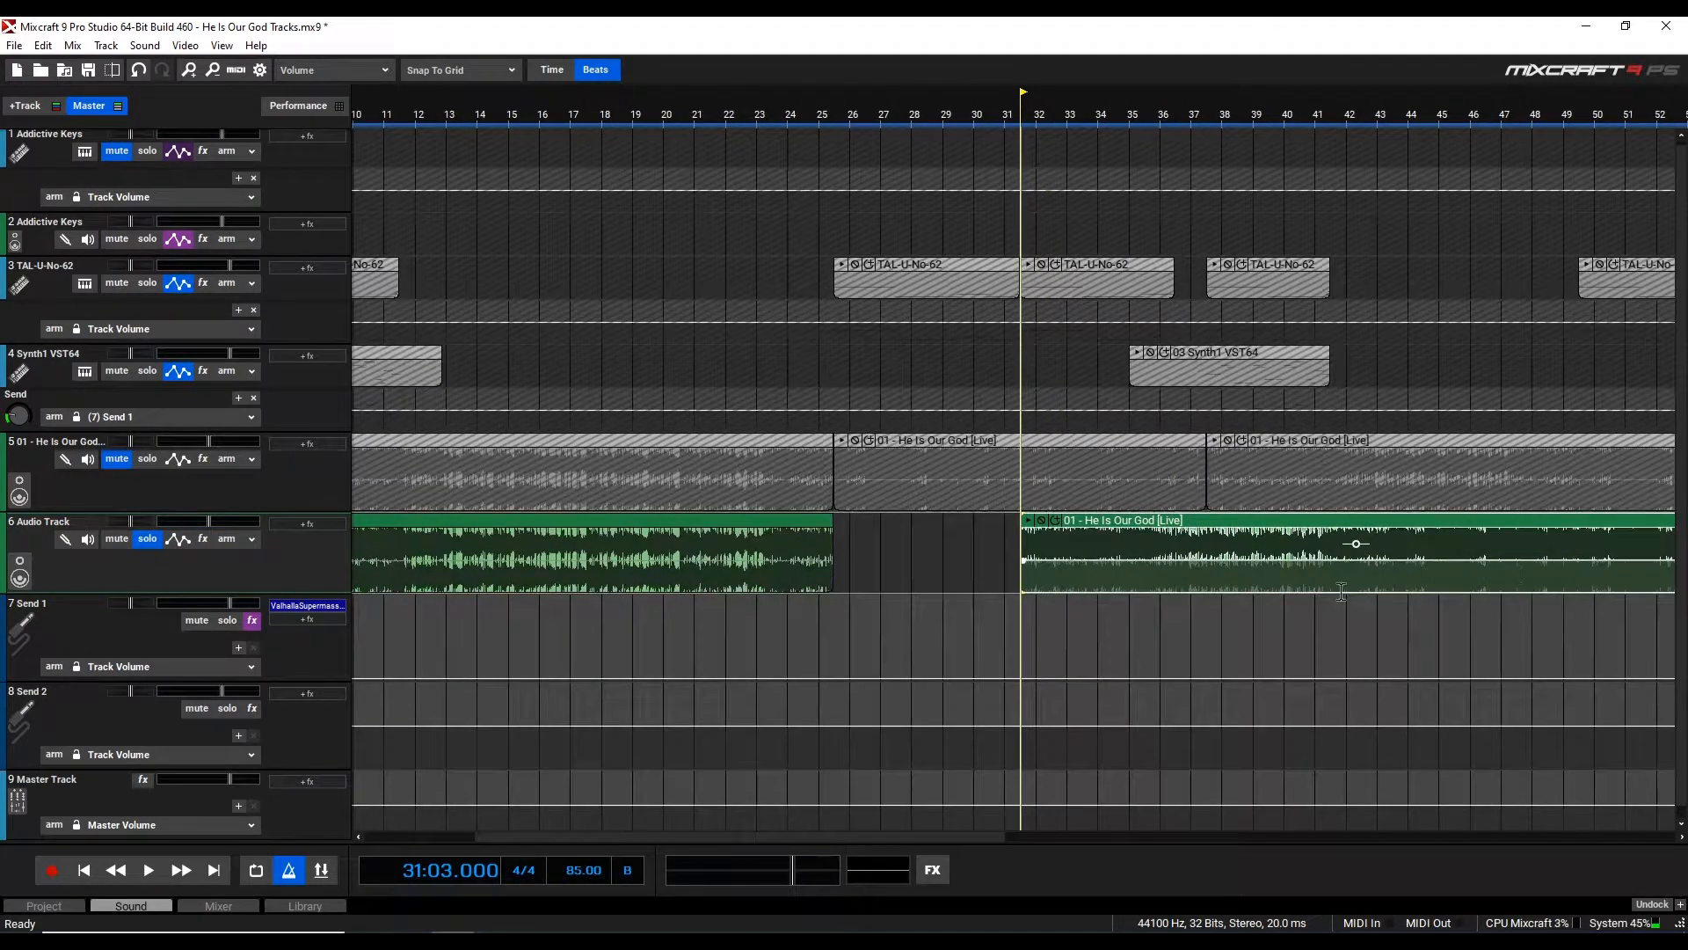
pyautogui.scroll(2, 1328, 594)
pyautogui.click(1112, 608)
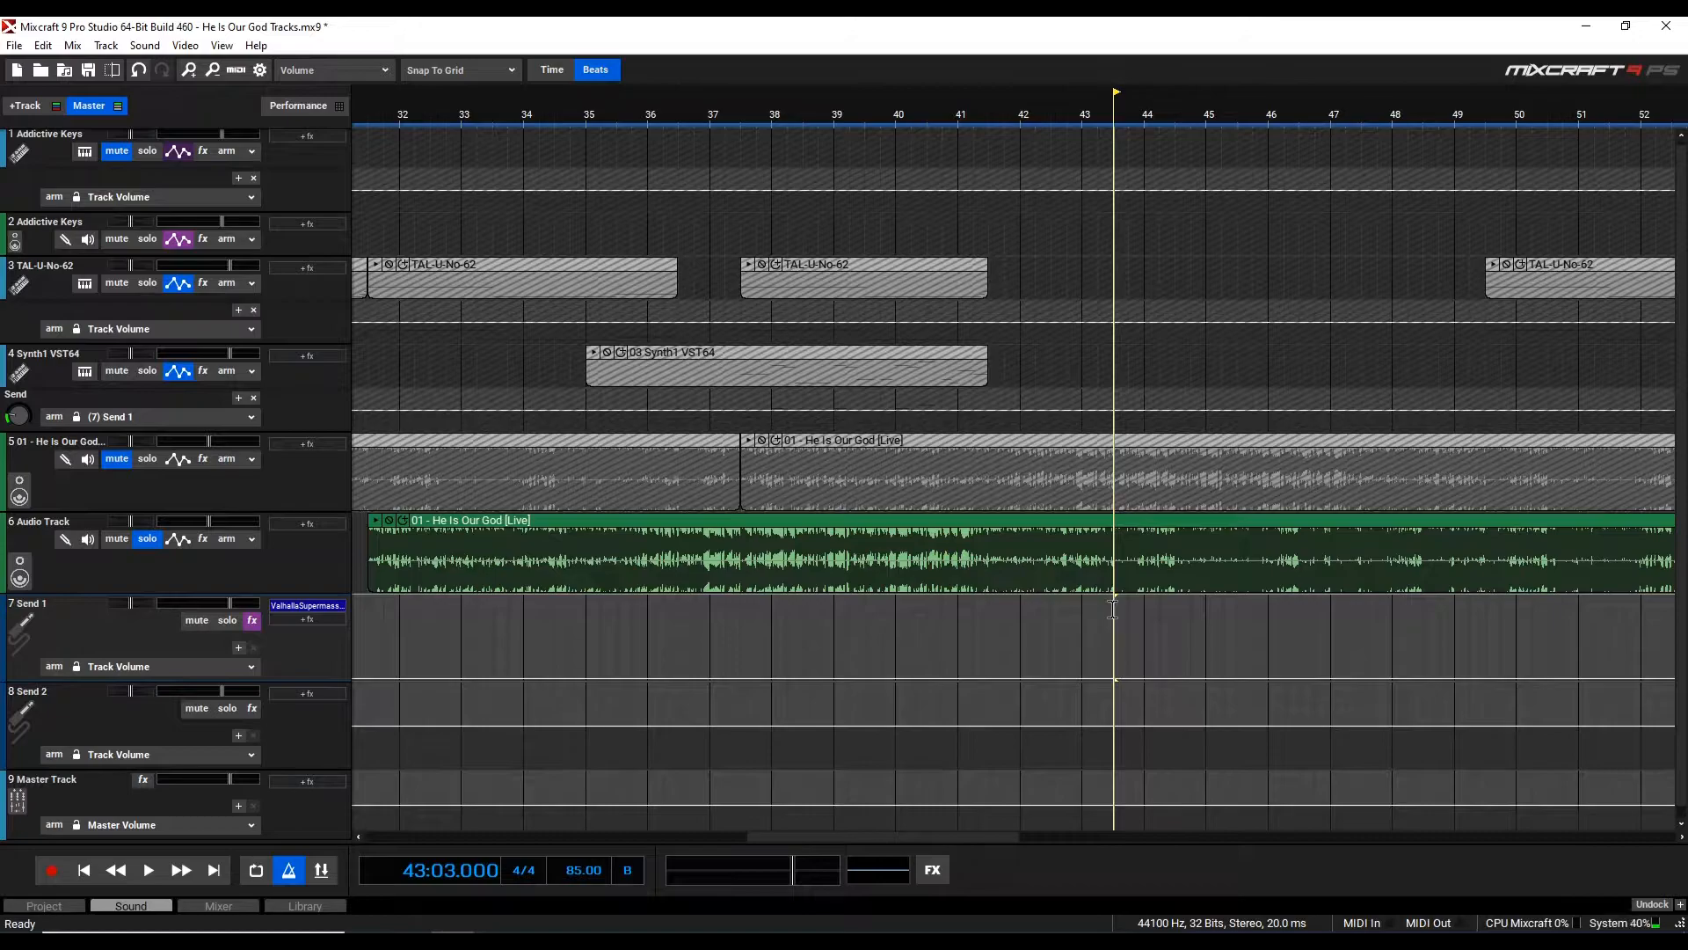
pyautogui.scroll(2, 1112, 598)
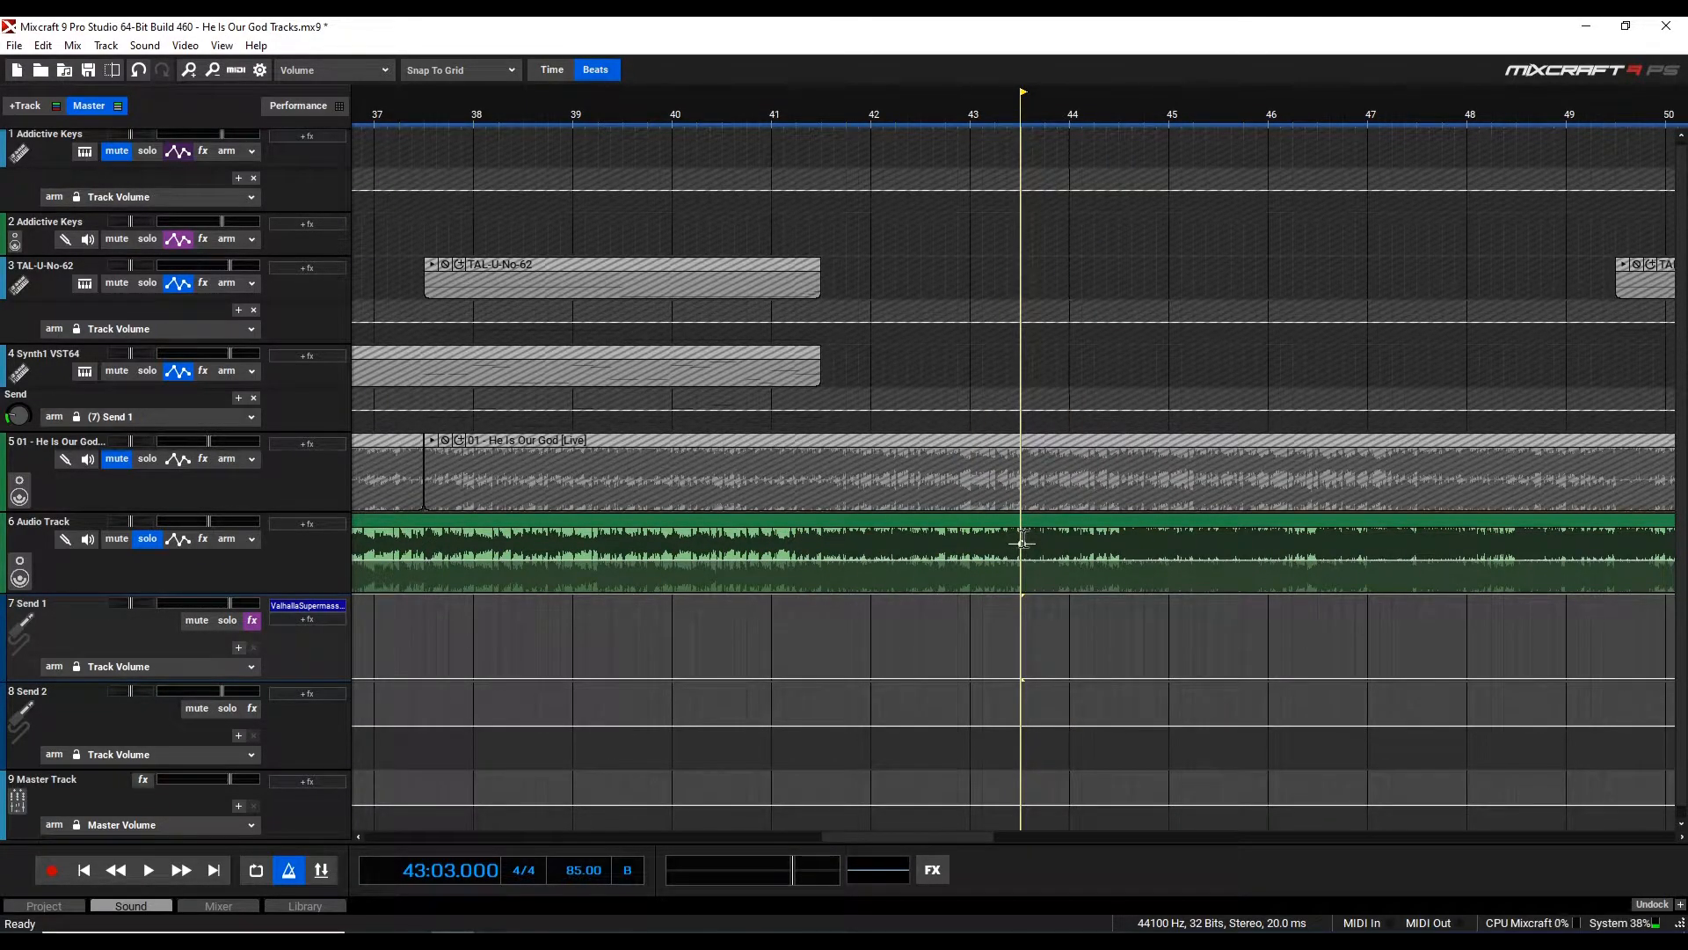
pyautogui.press('space')
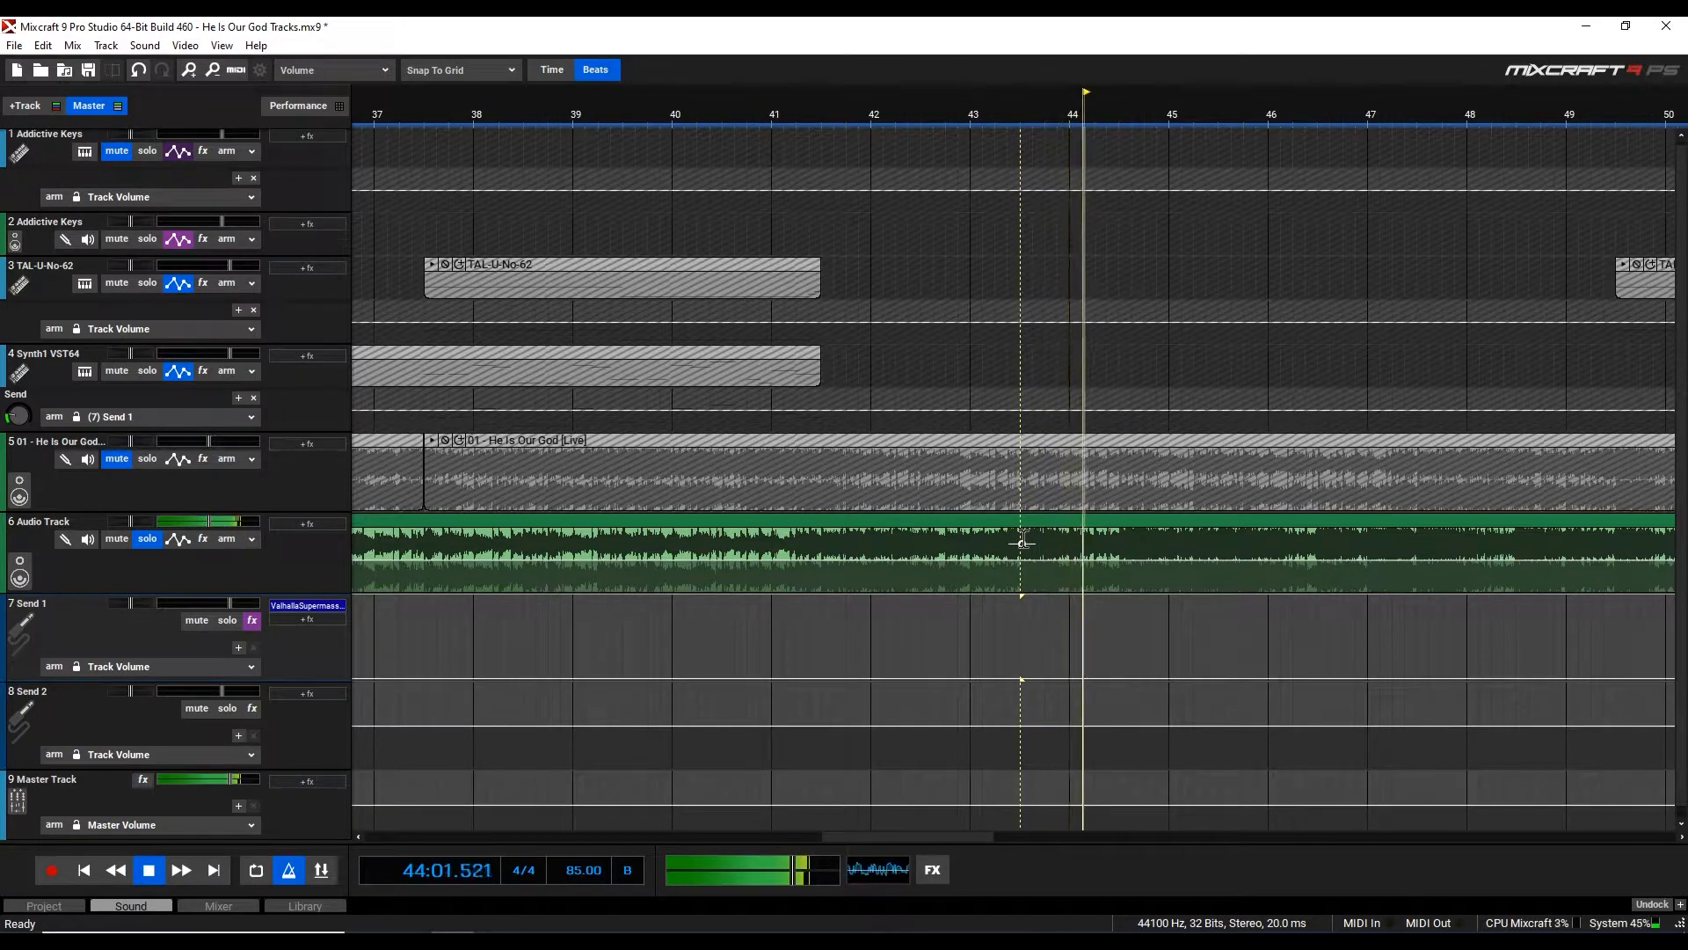
pyautogui.press('space')
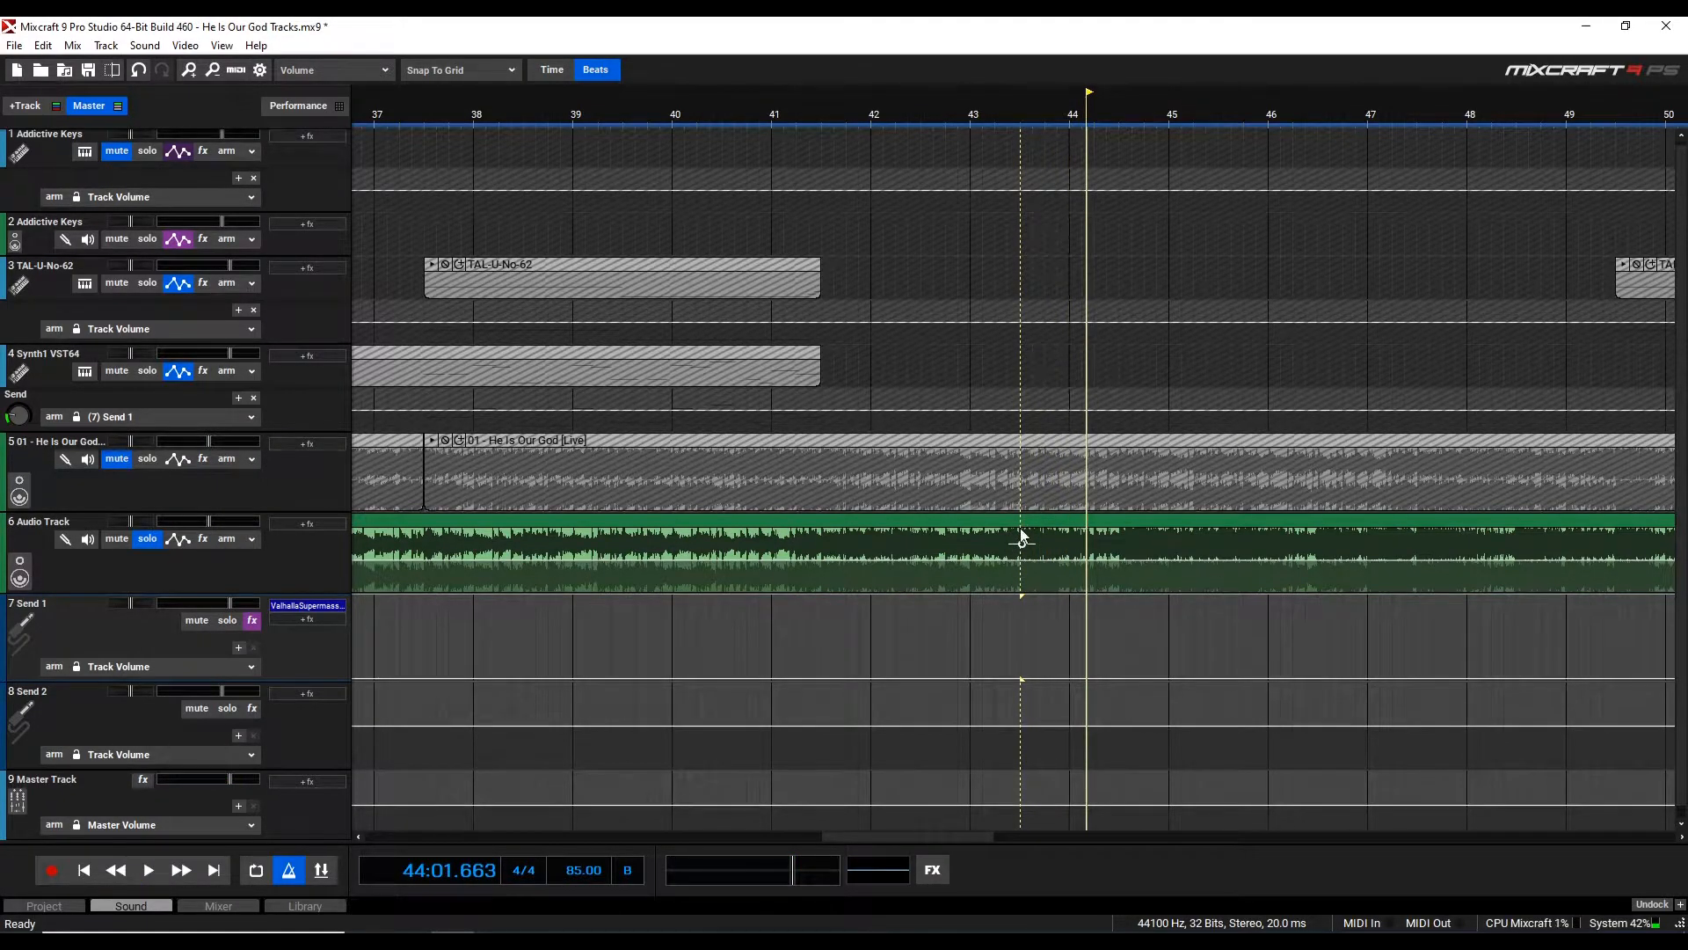
# Select the Audio Track audio from bar 43, beat 3 to about bar 55
pyautogui.click(1021, 536)
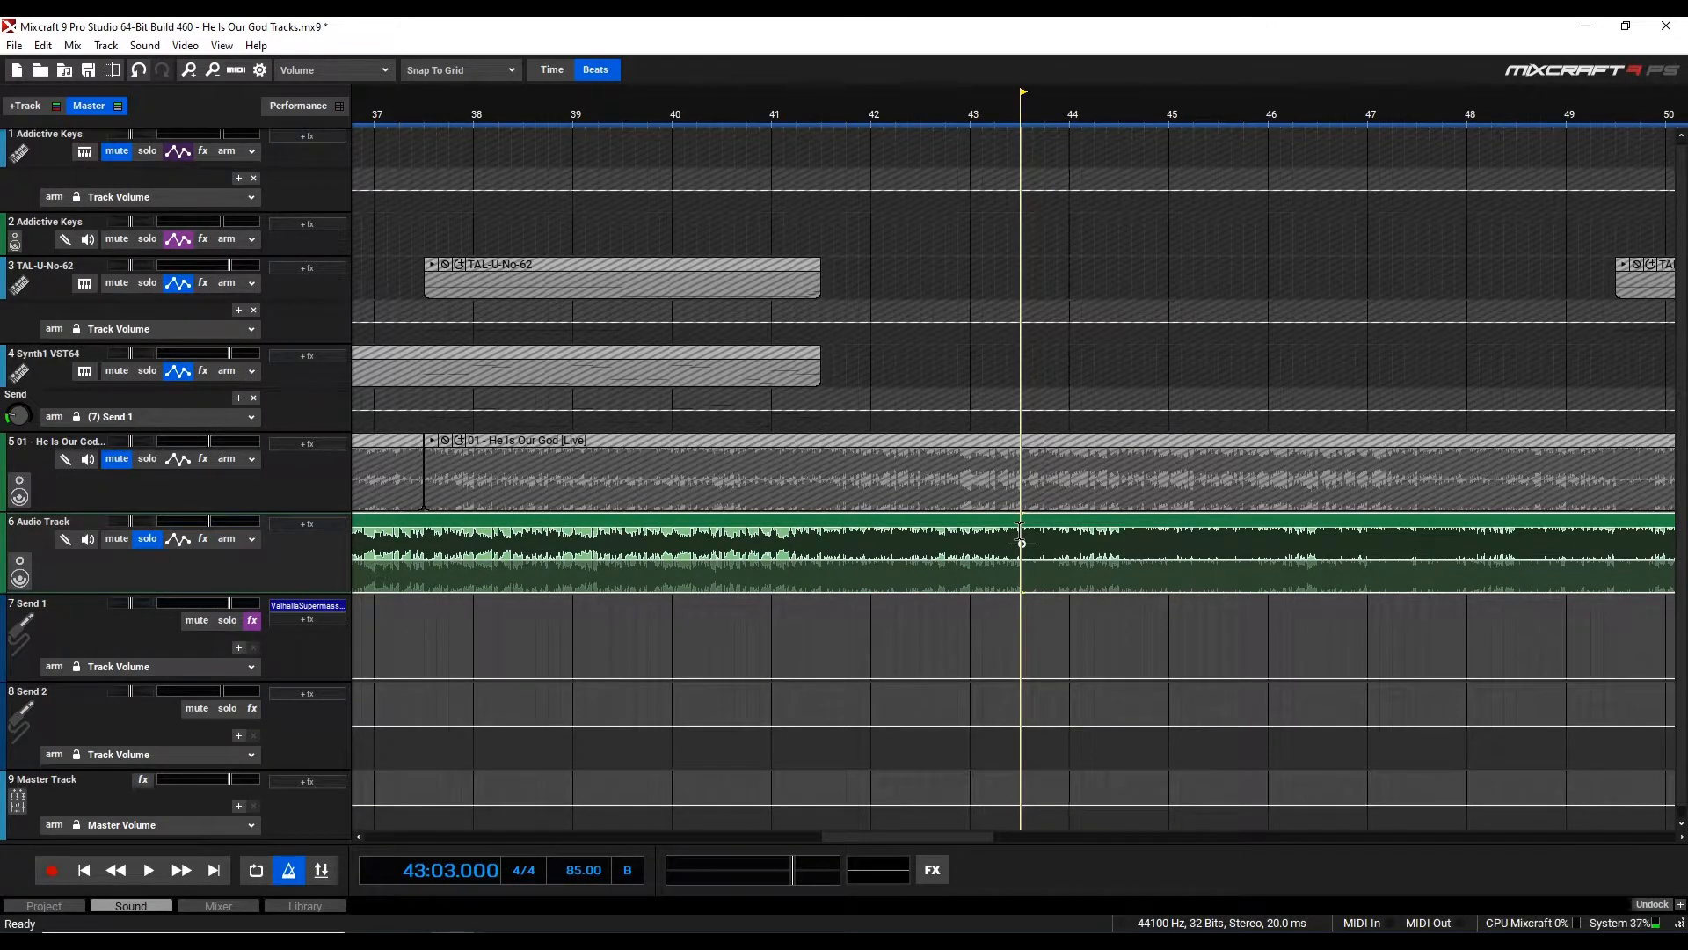
pyautogui.moveTo(1021, 533); pyautogui.dragTo(1500, 534)
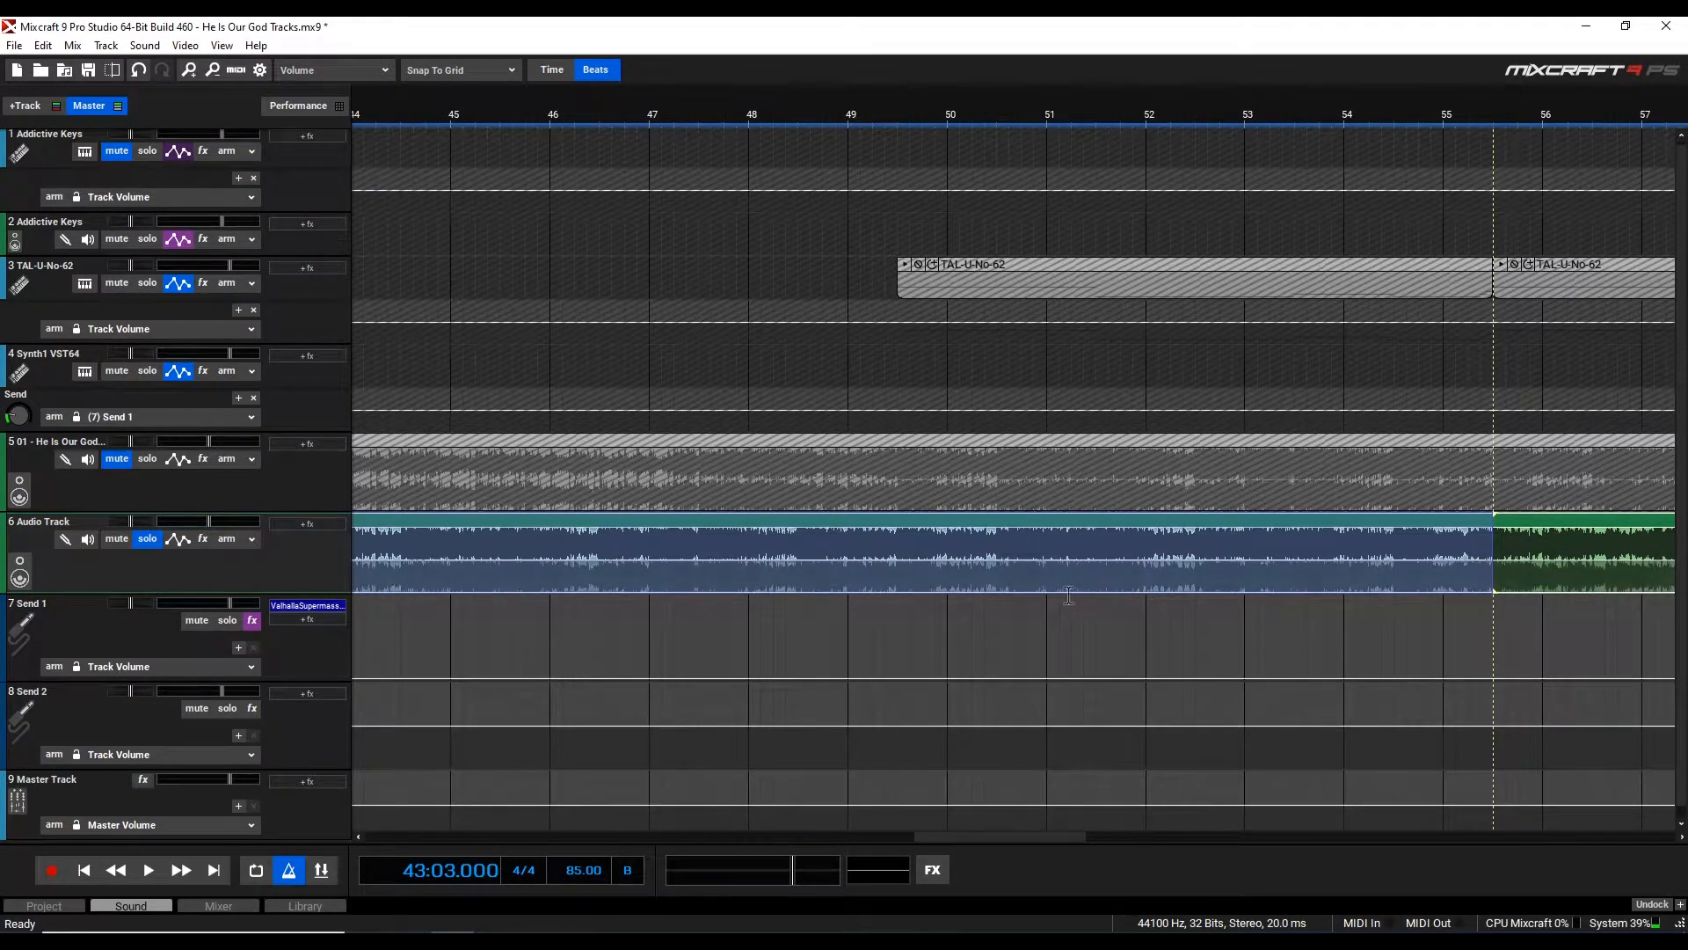
# Move the trimmed Audio Track clip later so it starts at about bar 38
pyautogui.scroll(-5, 1482, 565)
pyautogui.scroll(-1, 753, 594)
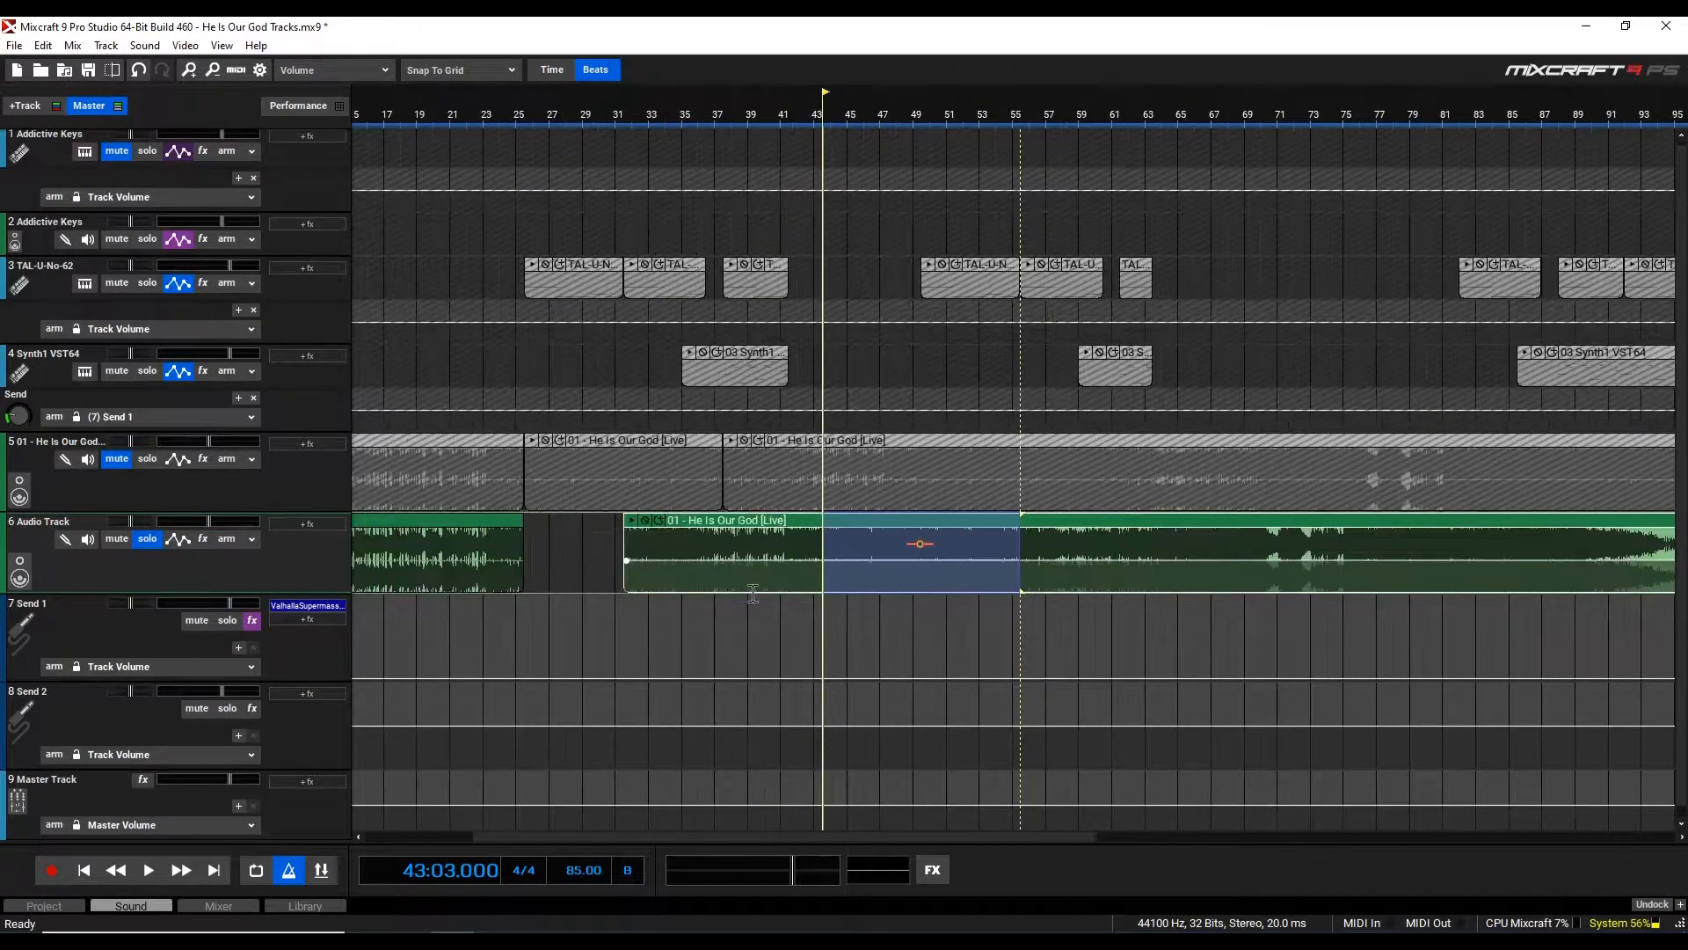
pyautogui.moveTo(708, 527); pyautogui.dragTo(816, 524)
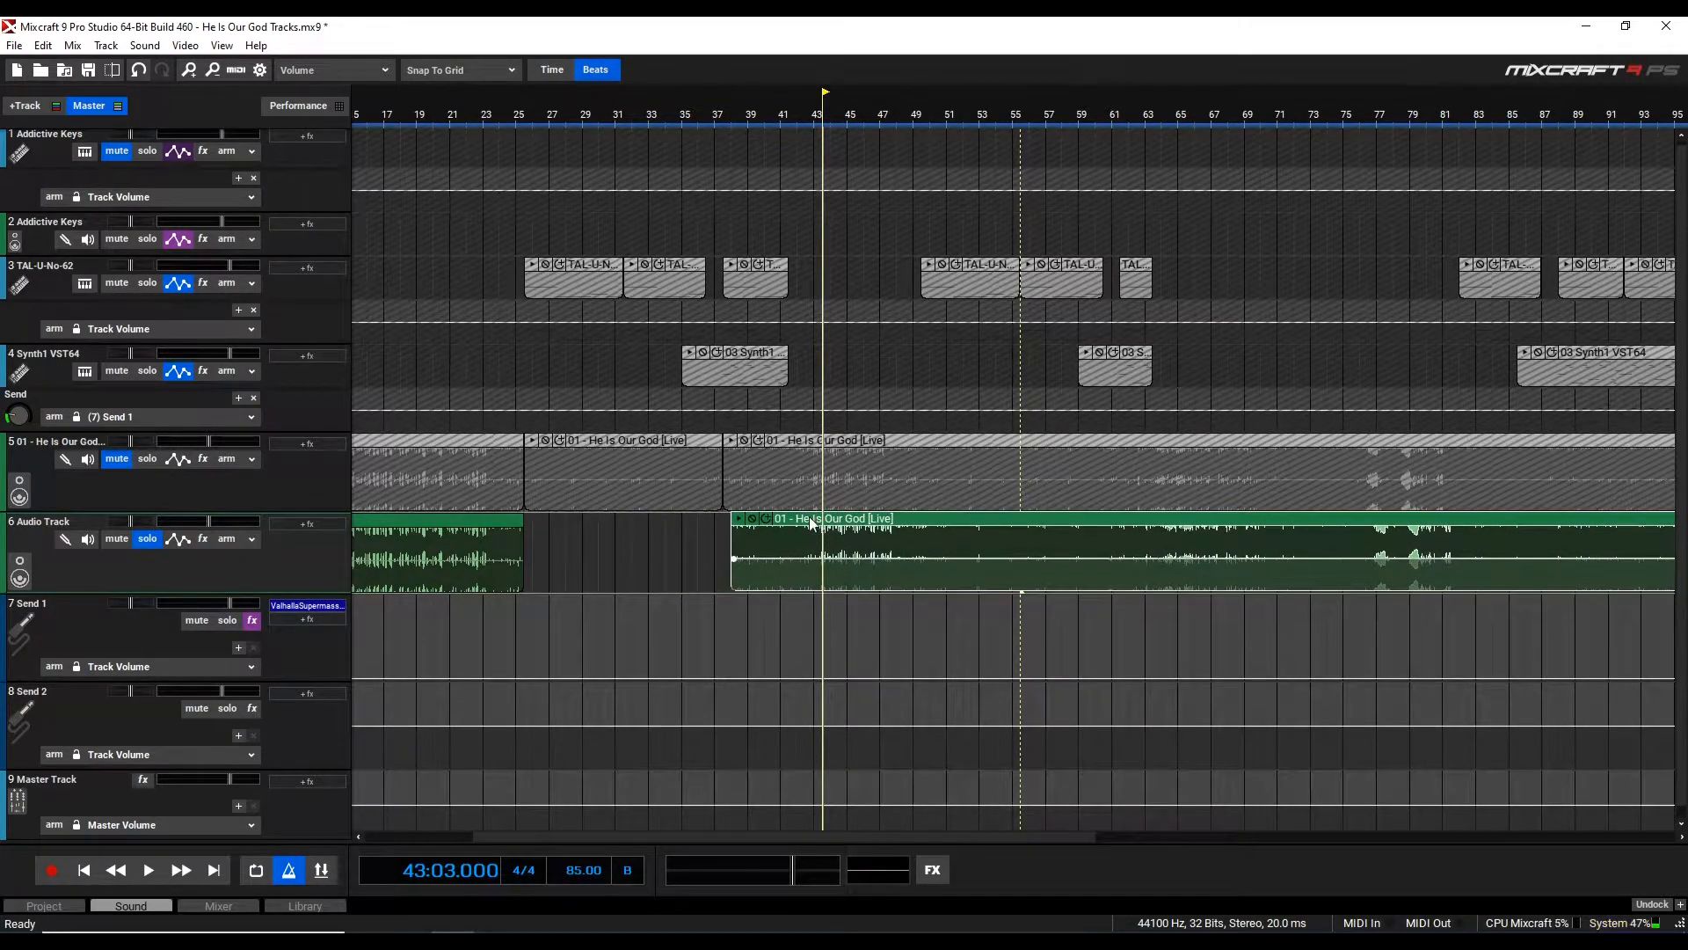
# Paste the copied audio onto the Audio Track at bar 25, beat 3
pyautogui.click(531, 546)
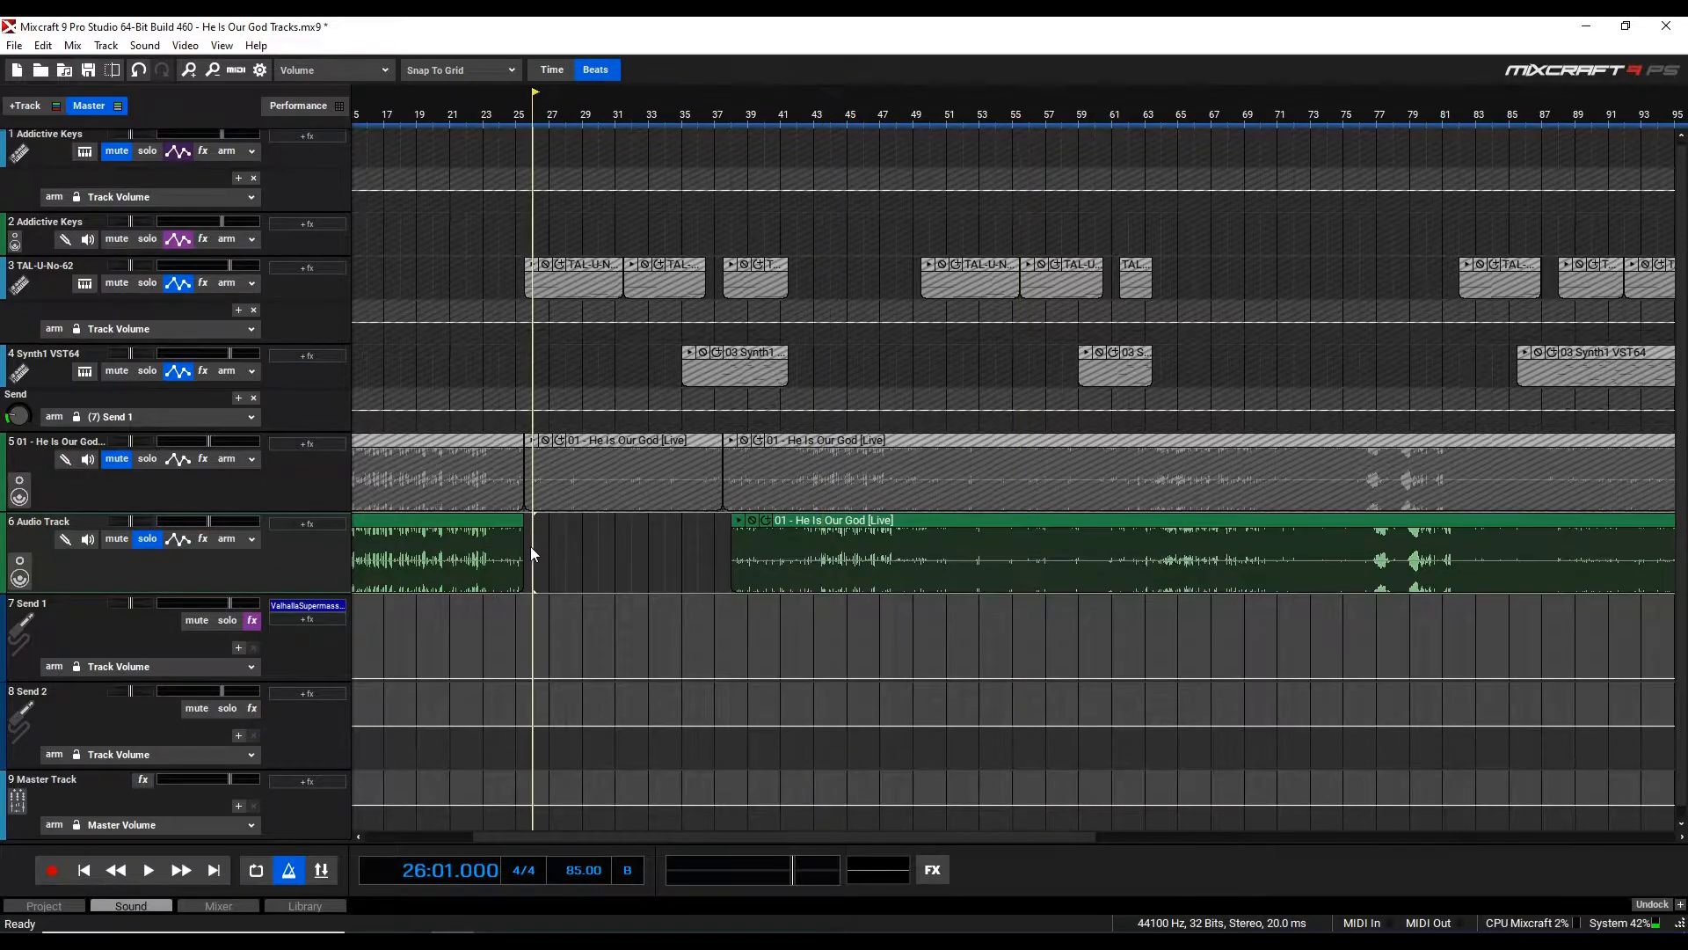
pyautogui.scroll(2, 1007, 540)
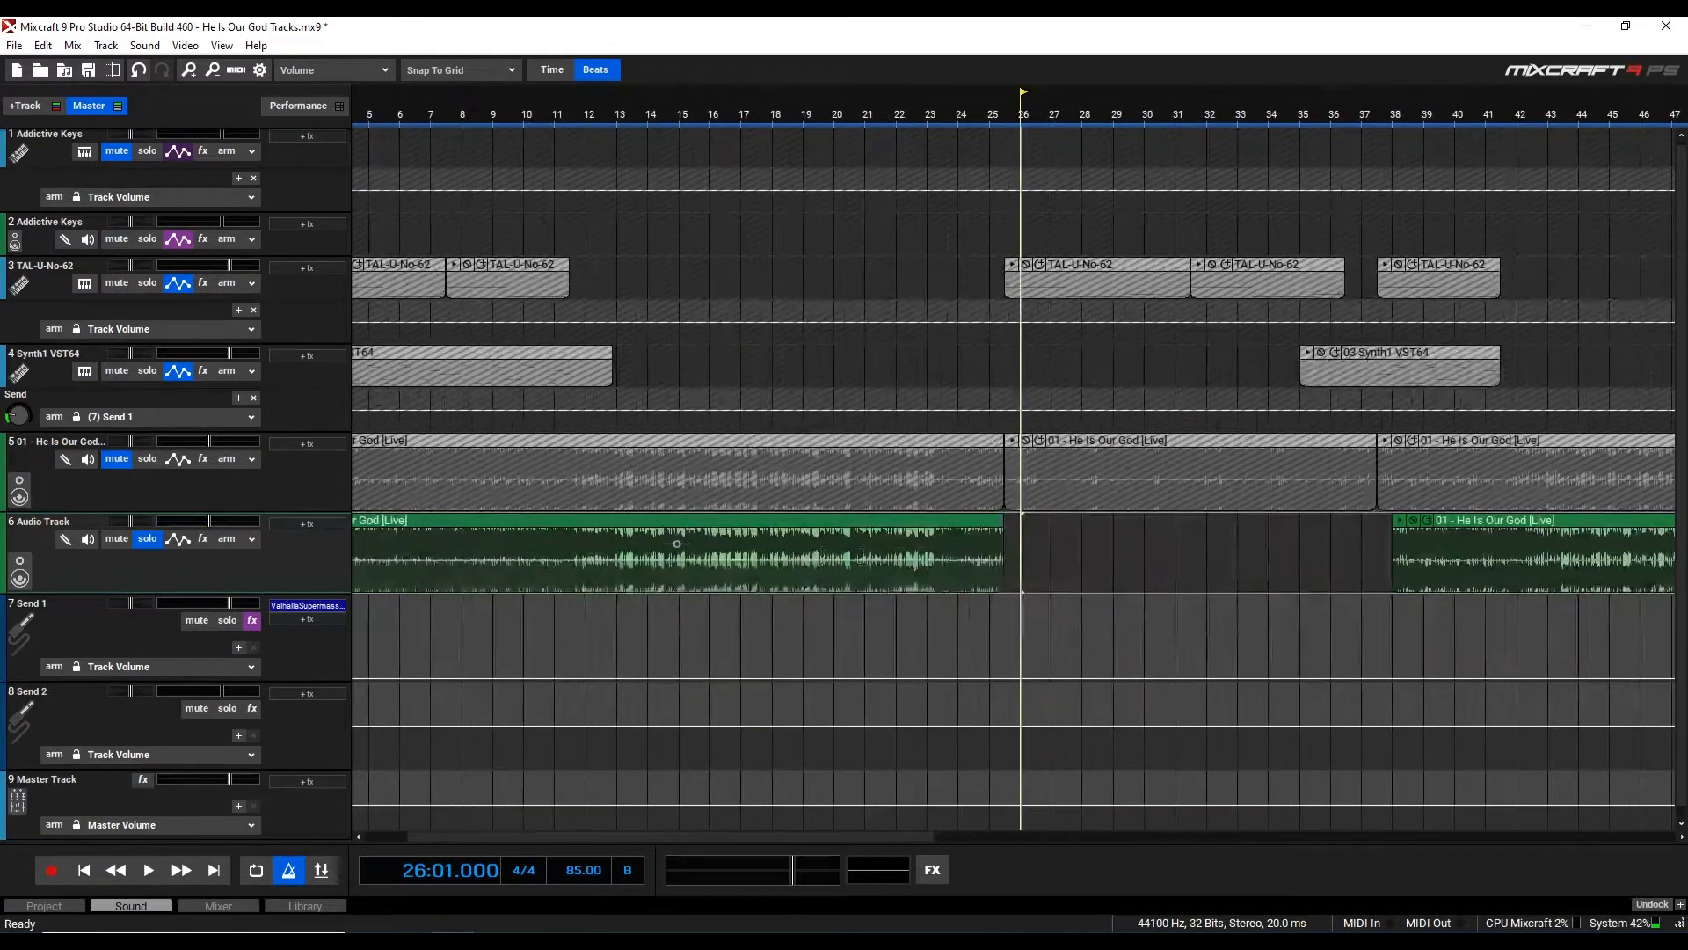
pyautogui.scroll(2, 1006, 540)
pyautogui.click(990, 540)
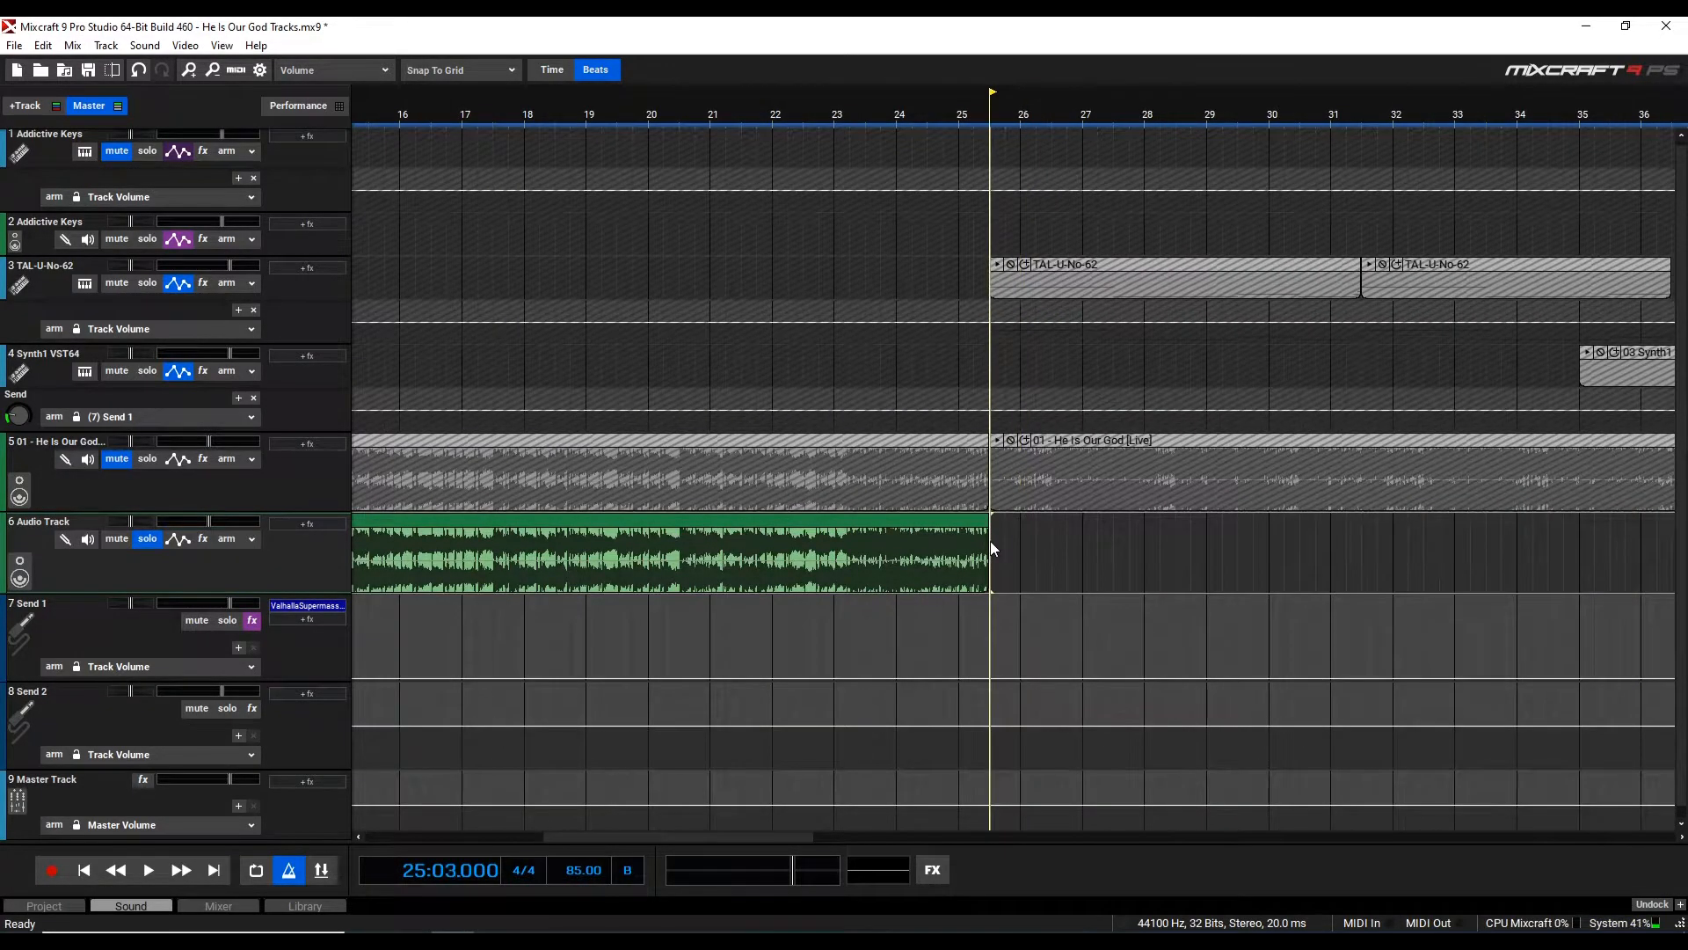
pyautogui.hotkey('ctrl', 'v')
# Move the following clip left so it starts right where the pasted clip ends
pyautogui.scroll(-1, 1143, 554)
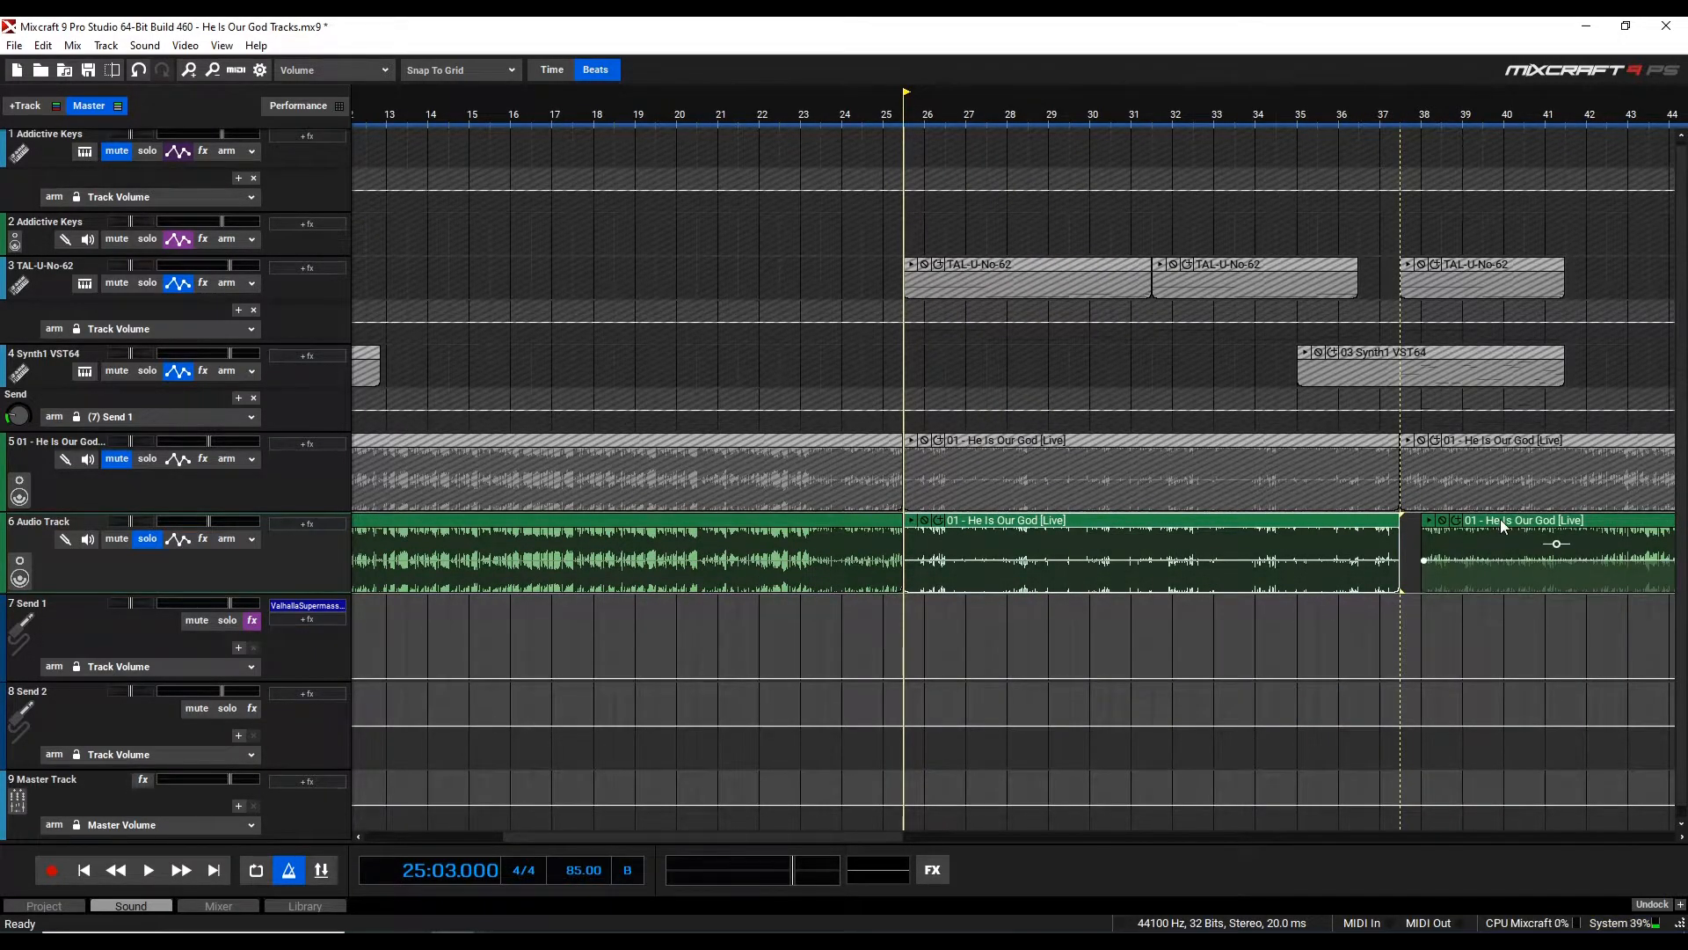
pyautogui.moveTo(1500, 519); pyautogui.dragTo(1479, 520)
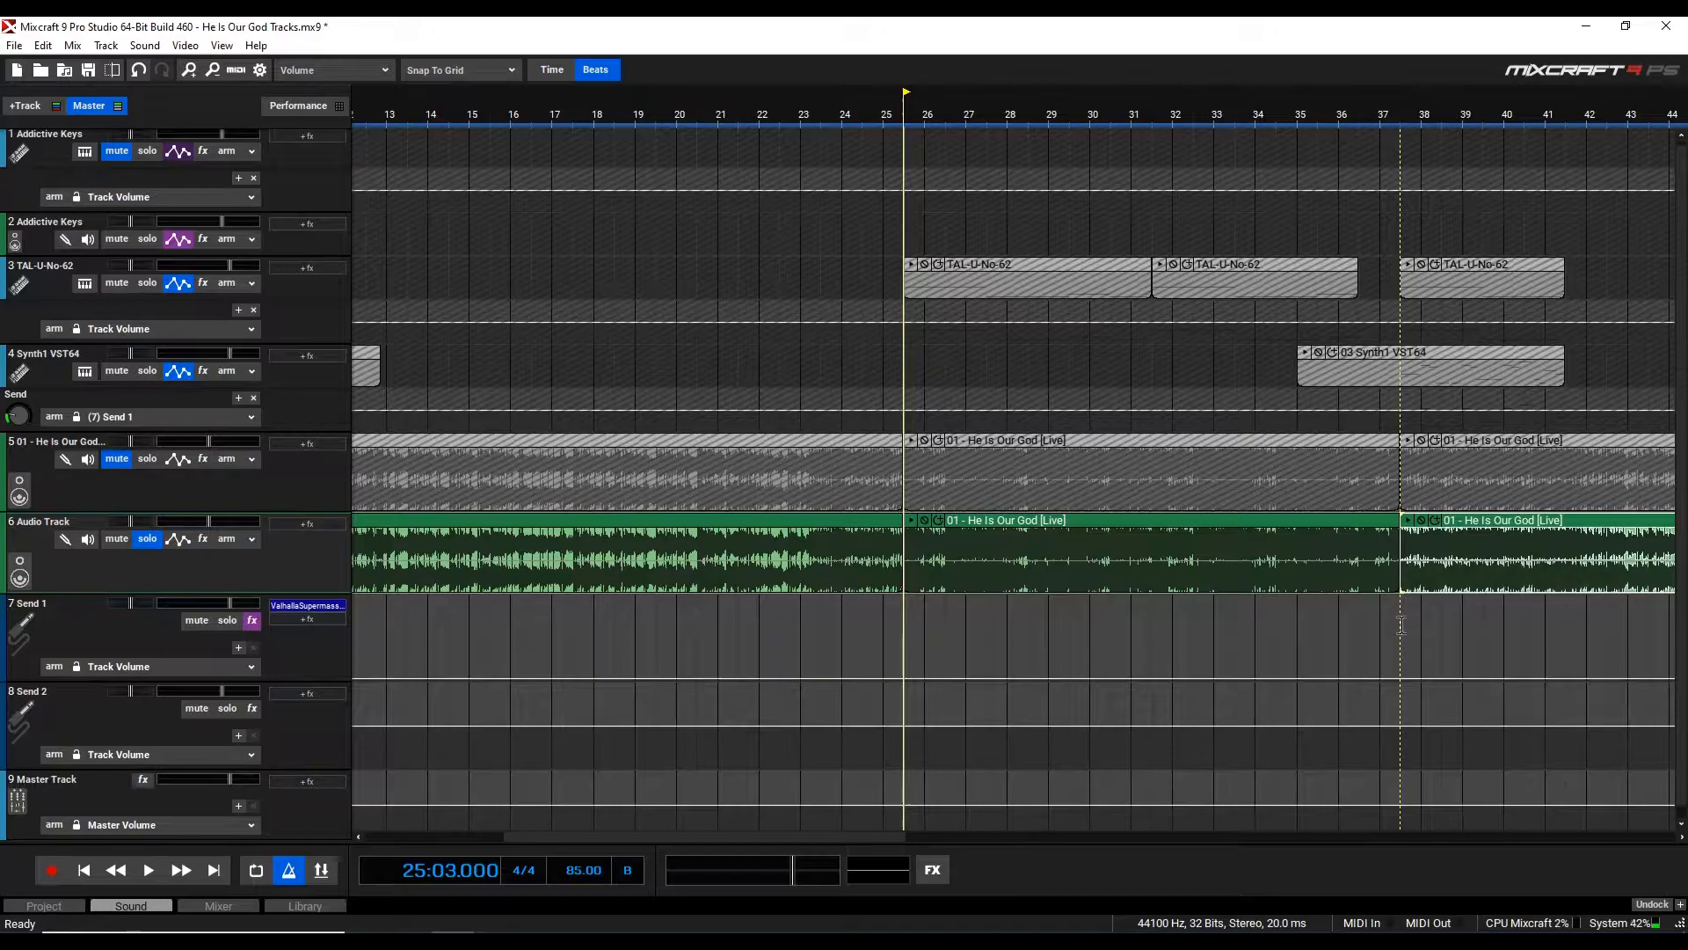
# Inspect the joined clips on the Audio Track around bars 25 to 38
pyautogui.scroll(1, 1401, 625)
pyautogui.scroll(-1, 1175, 626)
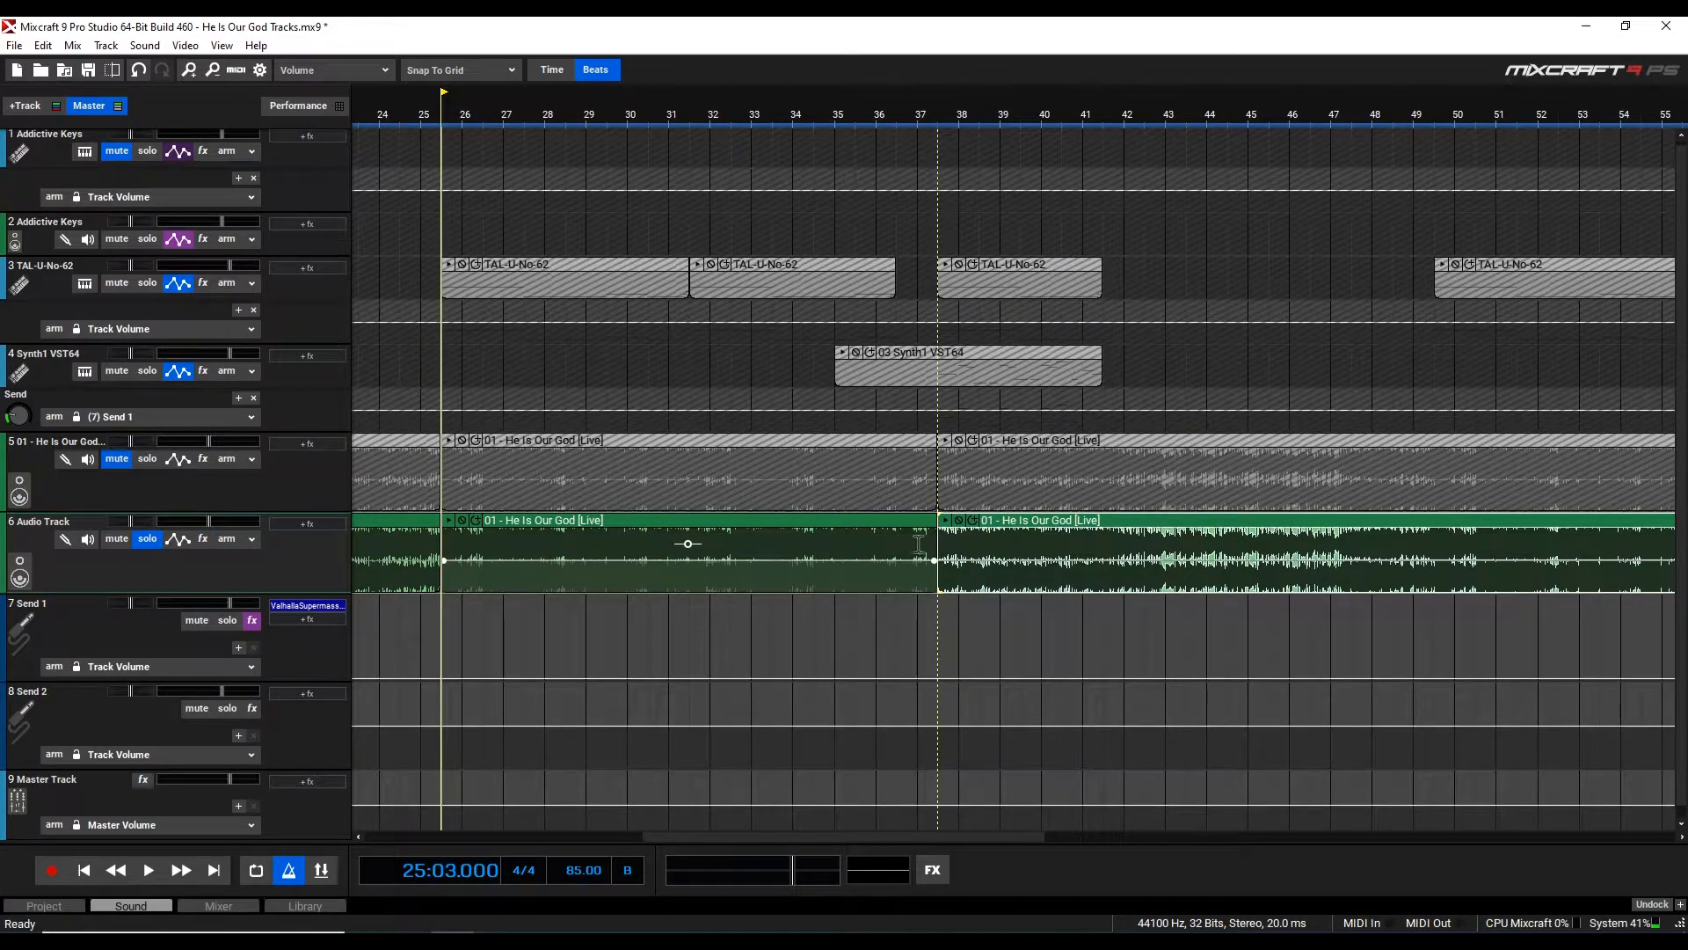
pyautogui.click(655, 551)
pyautogui.scroll(-2, 654, 551)
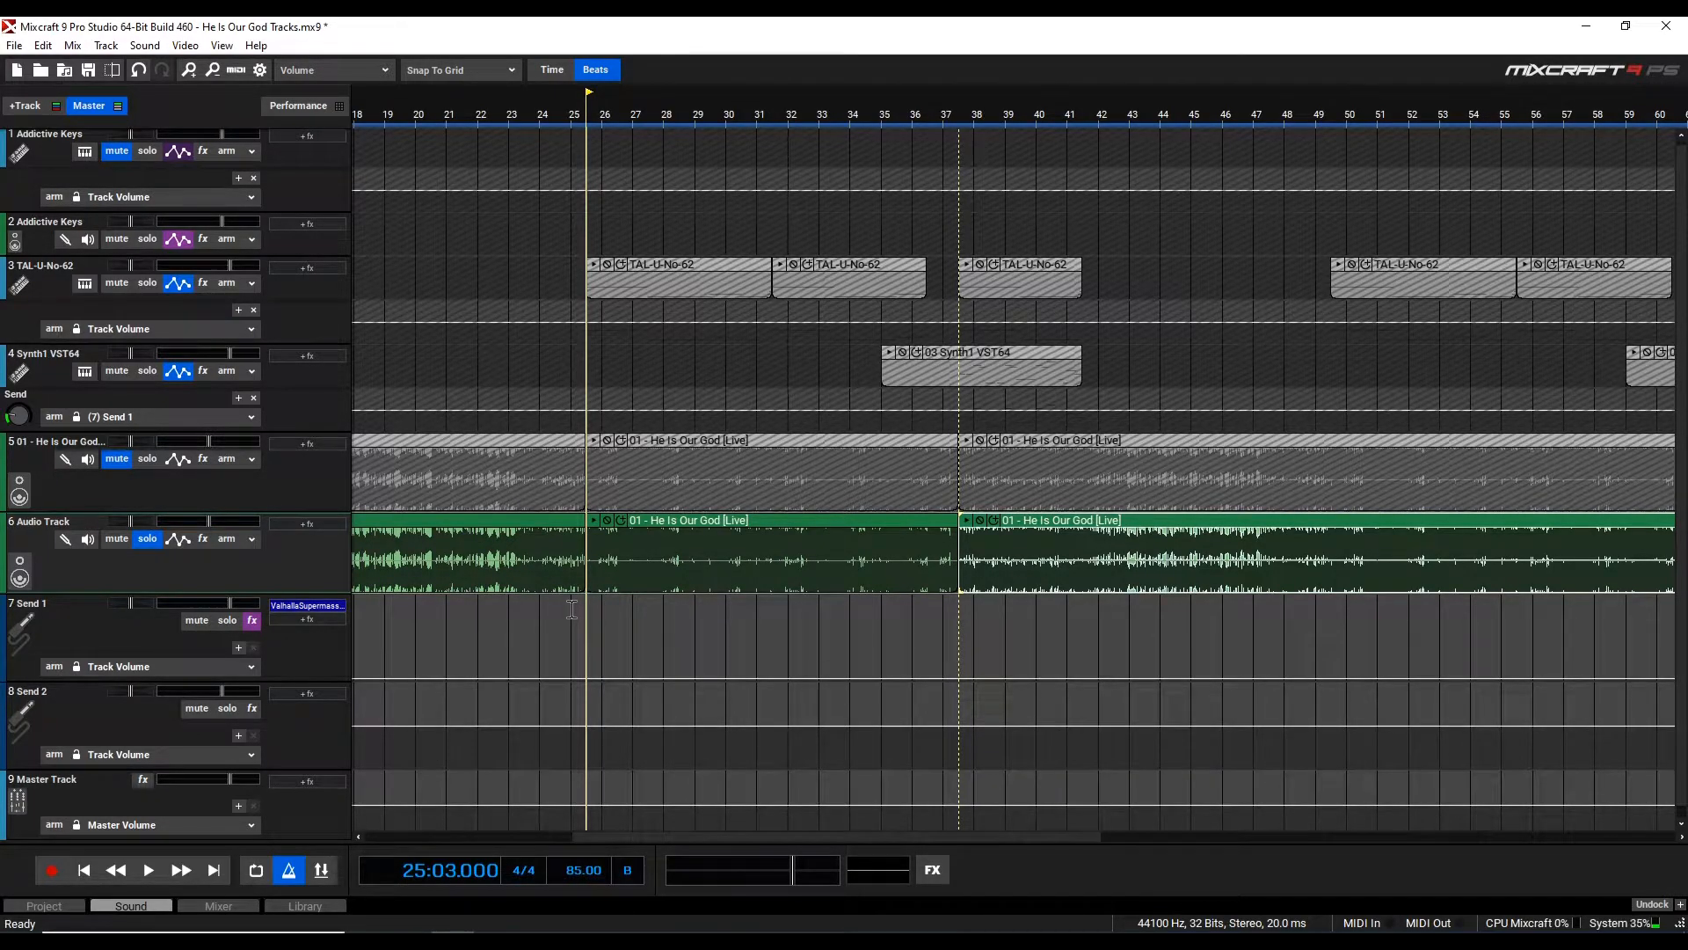
pyautogui.click(541, 528)
pyautogui.click(680, 534)
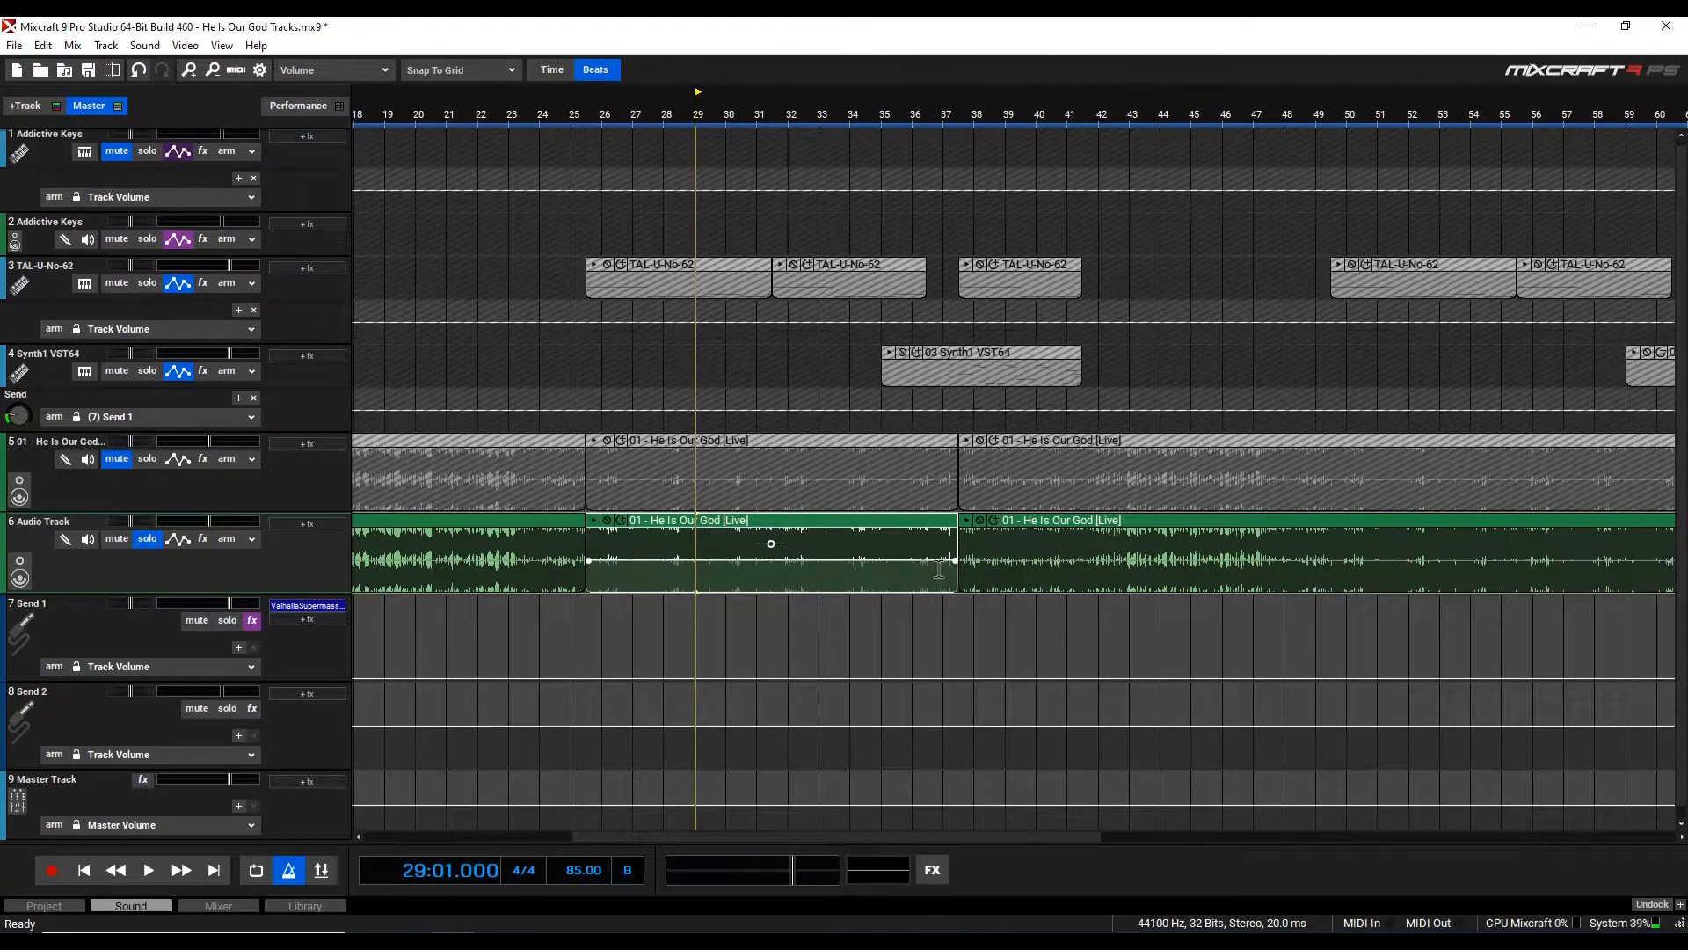
pyautogui.scroll(-3, 939, 569)
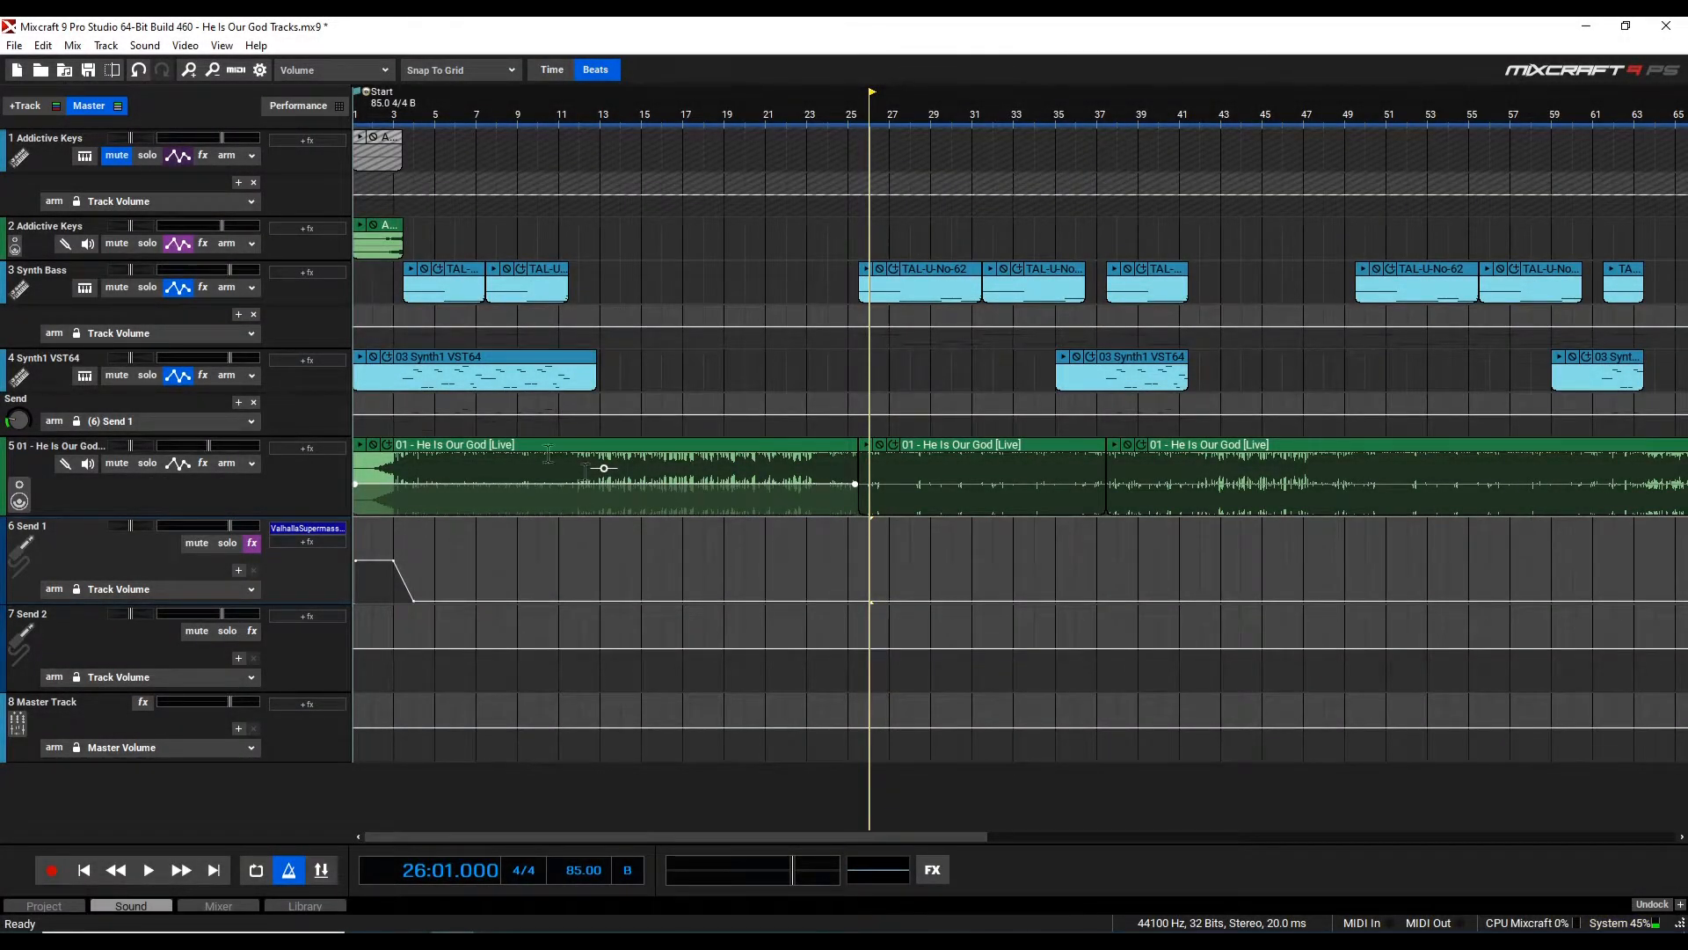
# Move the playhead to bar 3 of the arrangement
pyautogui.click(409, 244)
pyautogui.scroll(2, 432, 255)
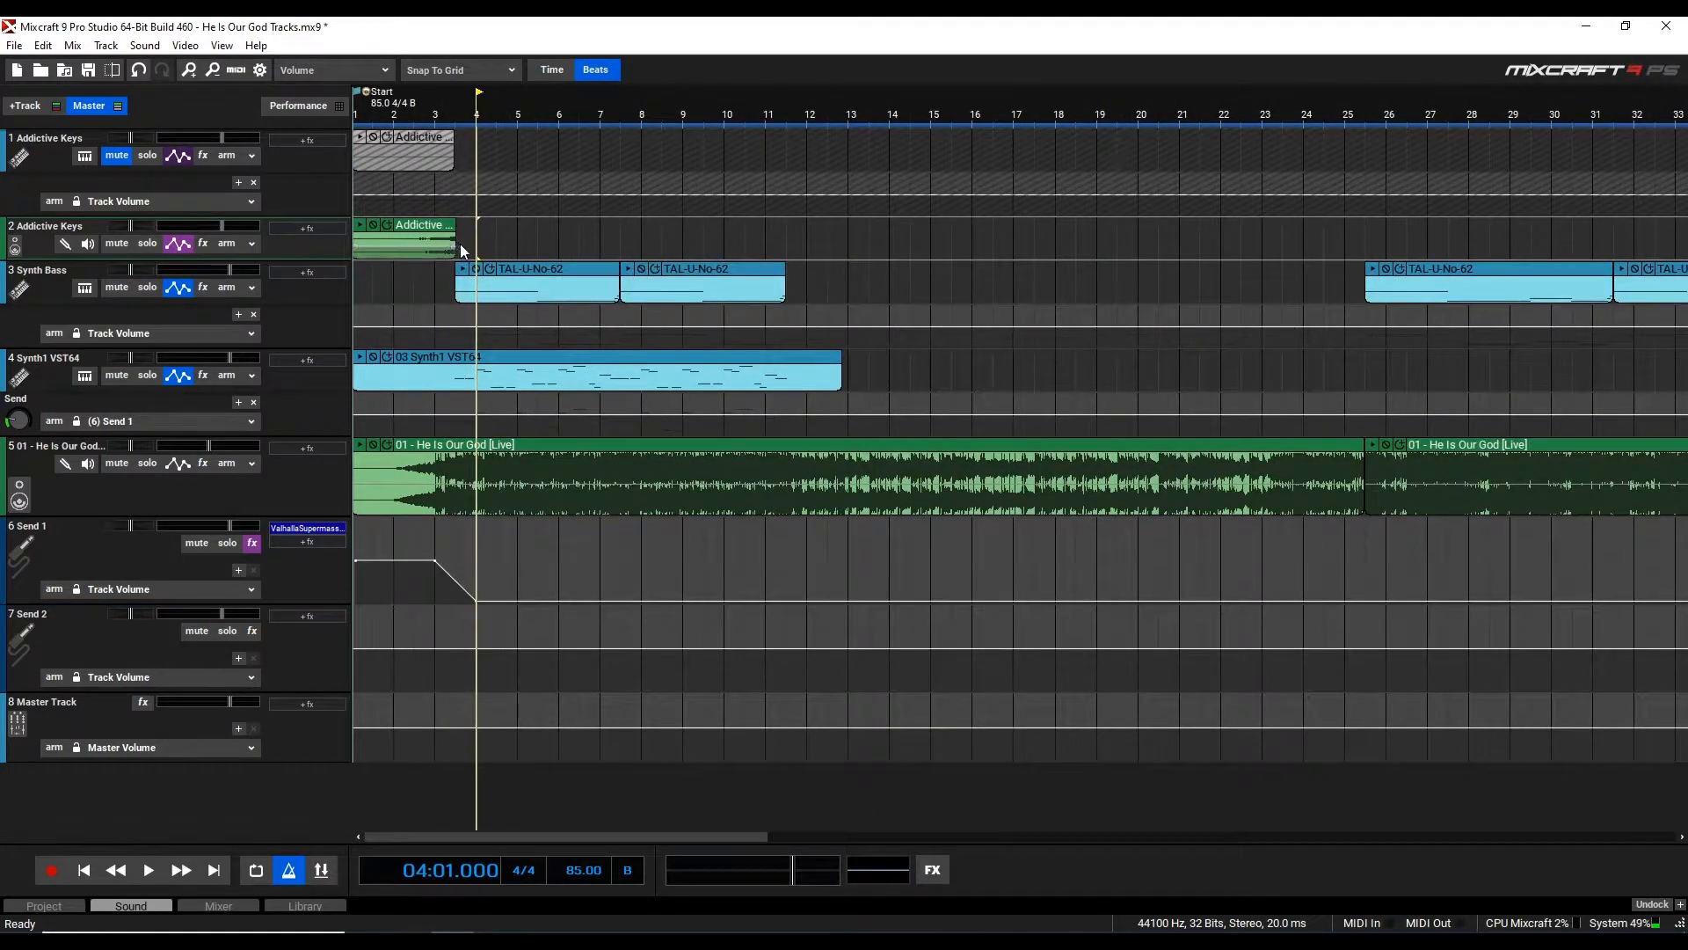
pyautogui.click(454, 313)
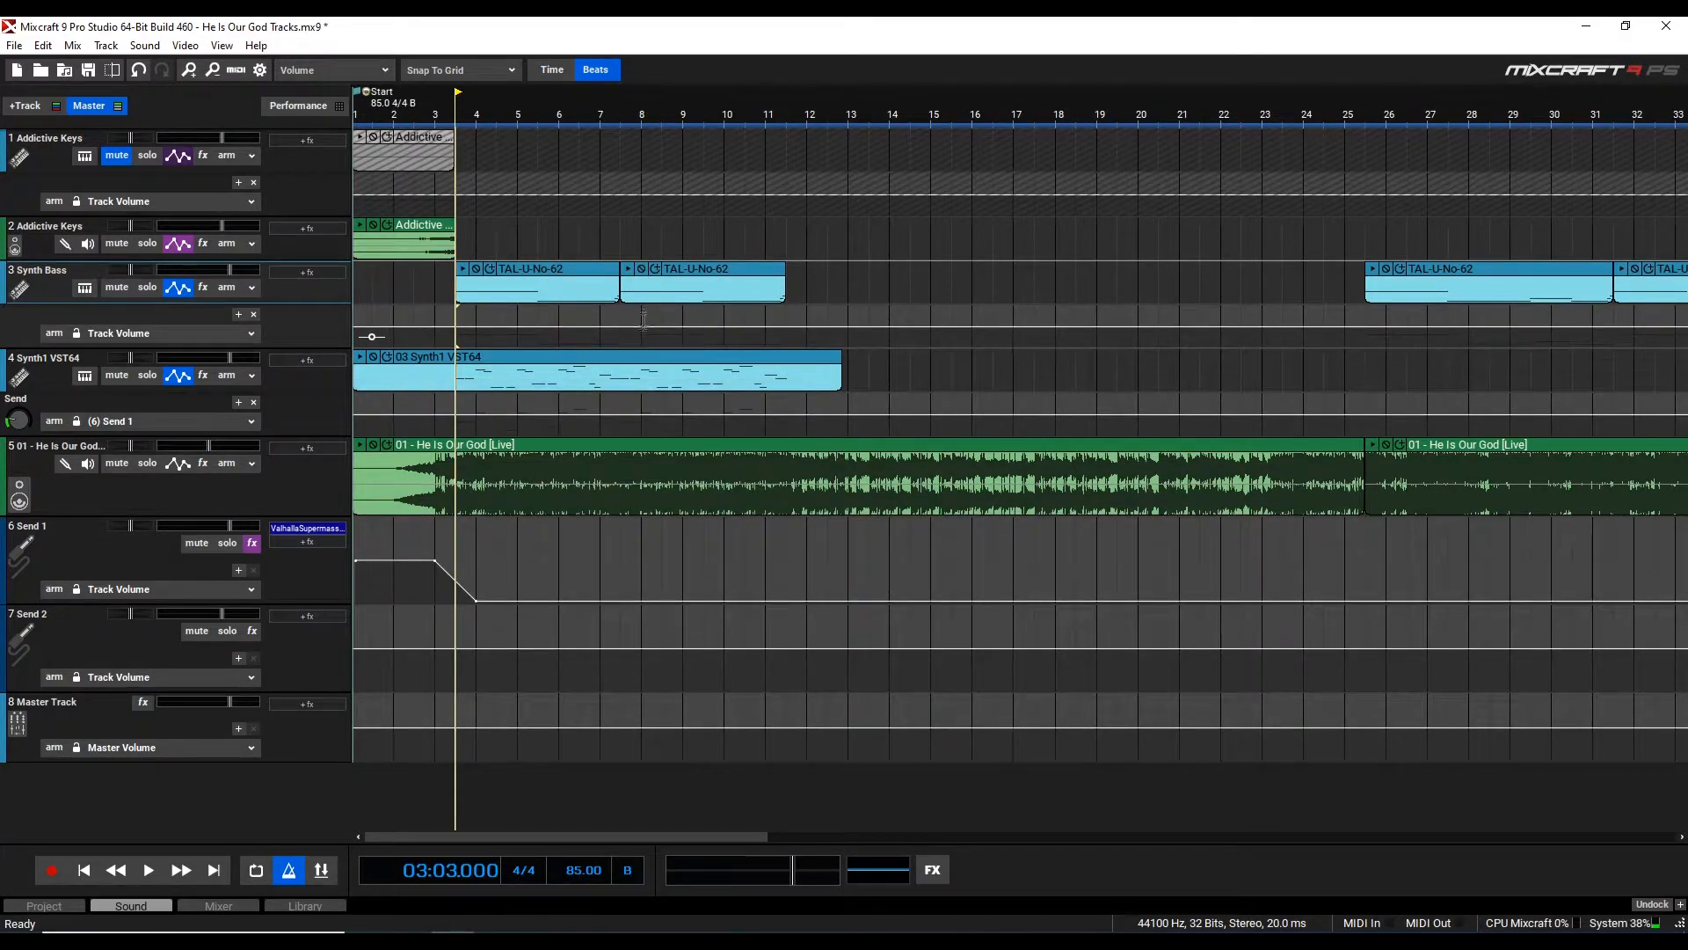
# Inspect the Synth1 VST64 instrument plugin and the Valhalla Supermassive effect on Send 1, closing each window
pyautogui.click(84, 376)
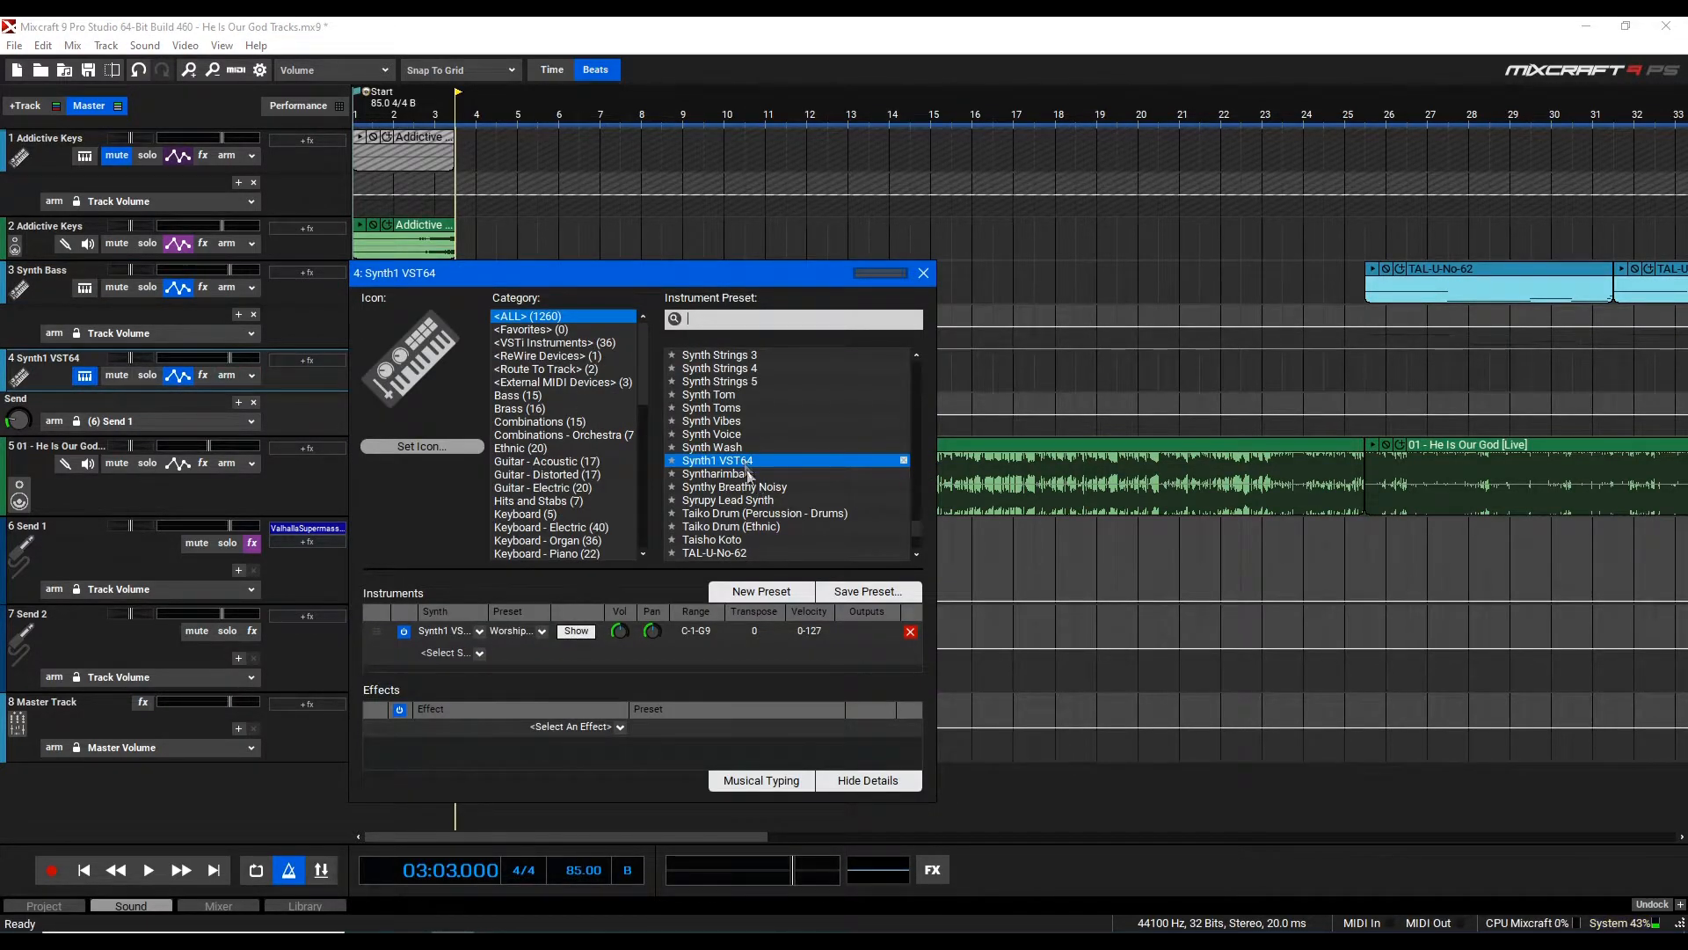
pyautogui.click(575, 631)
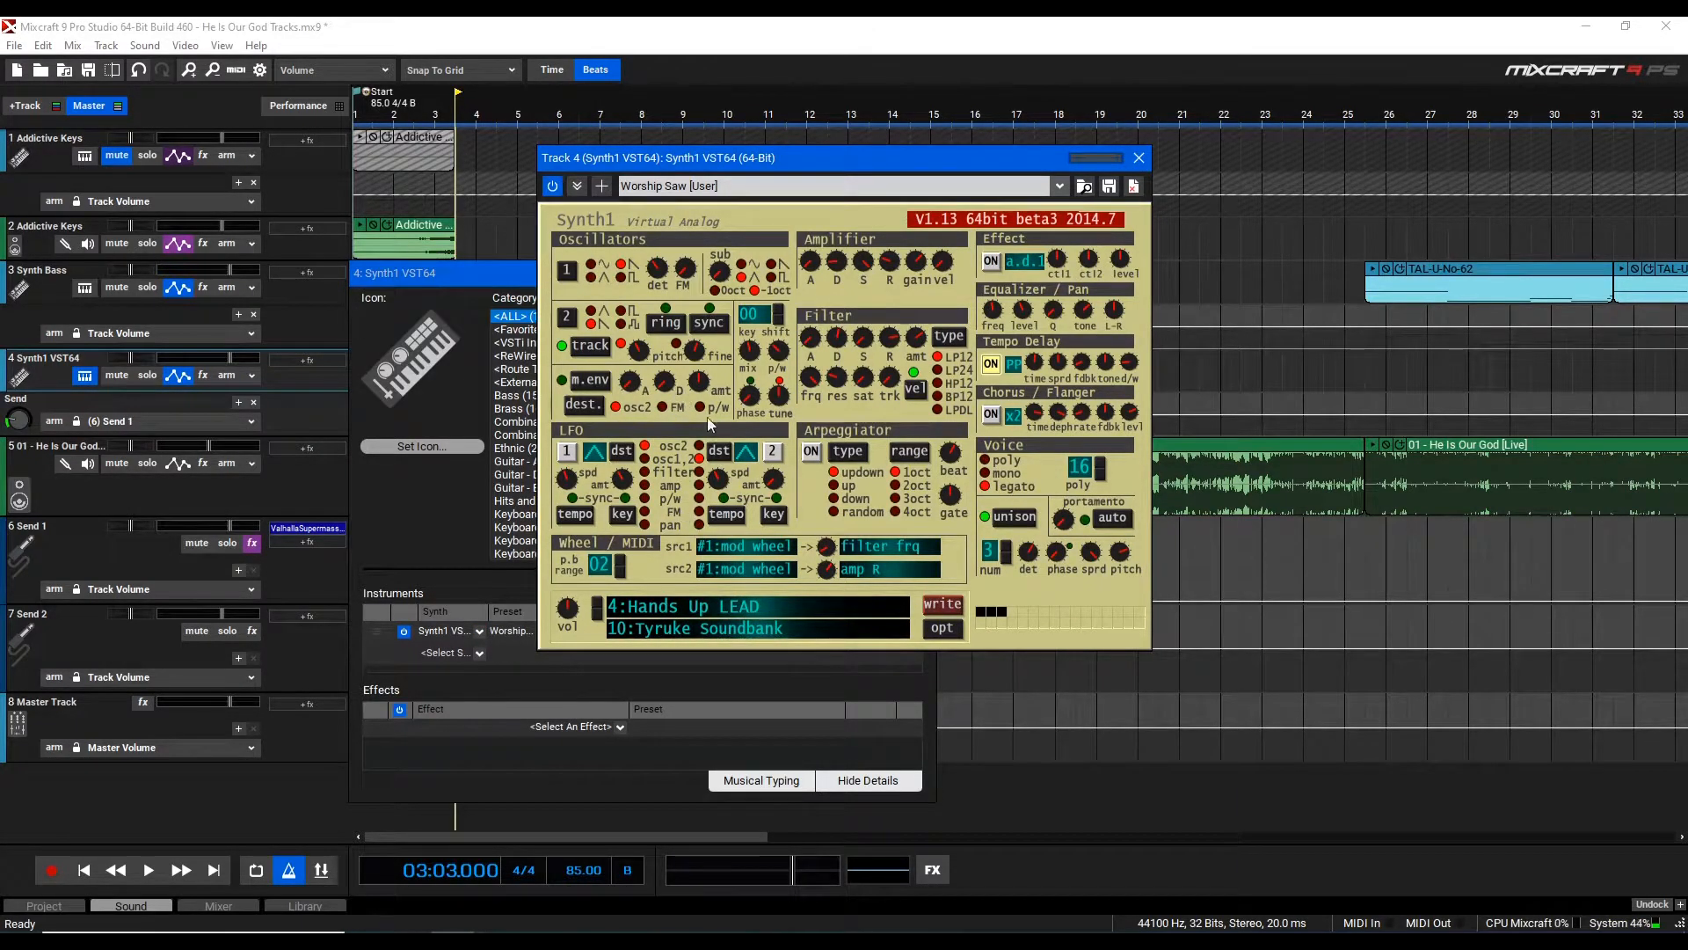
pyautogui.click(1140, 159)
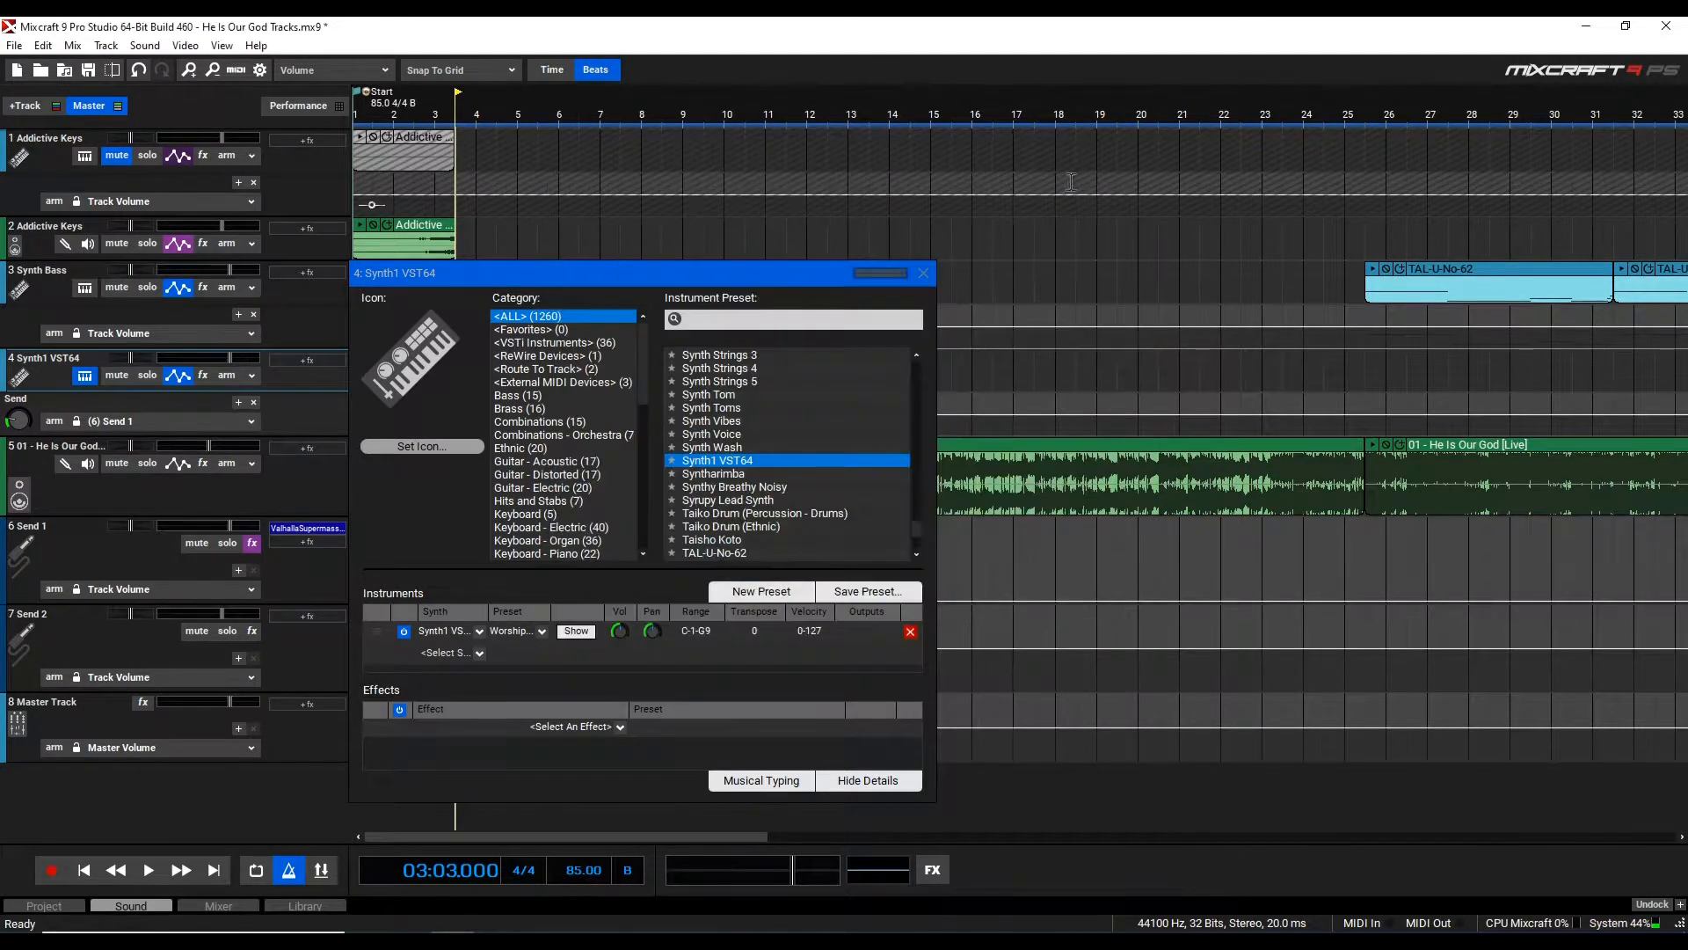
pyautogui.click(921, 272)
pyautogui.doubleClick(289, 533)
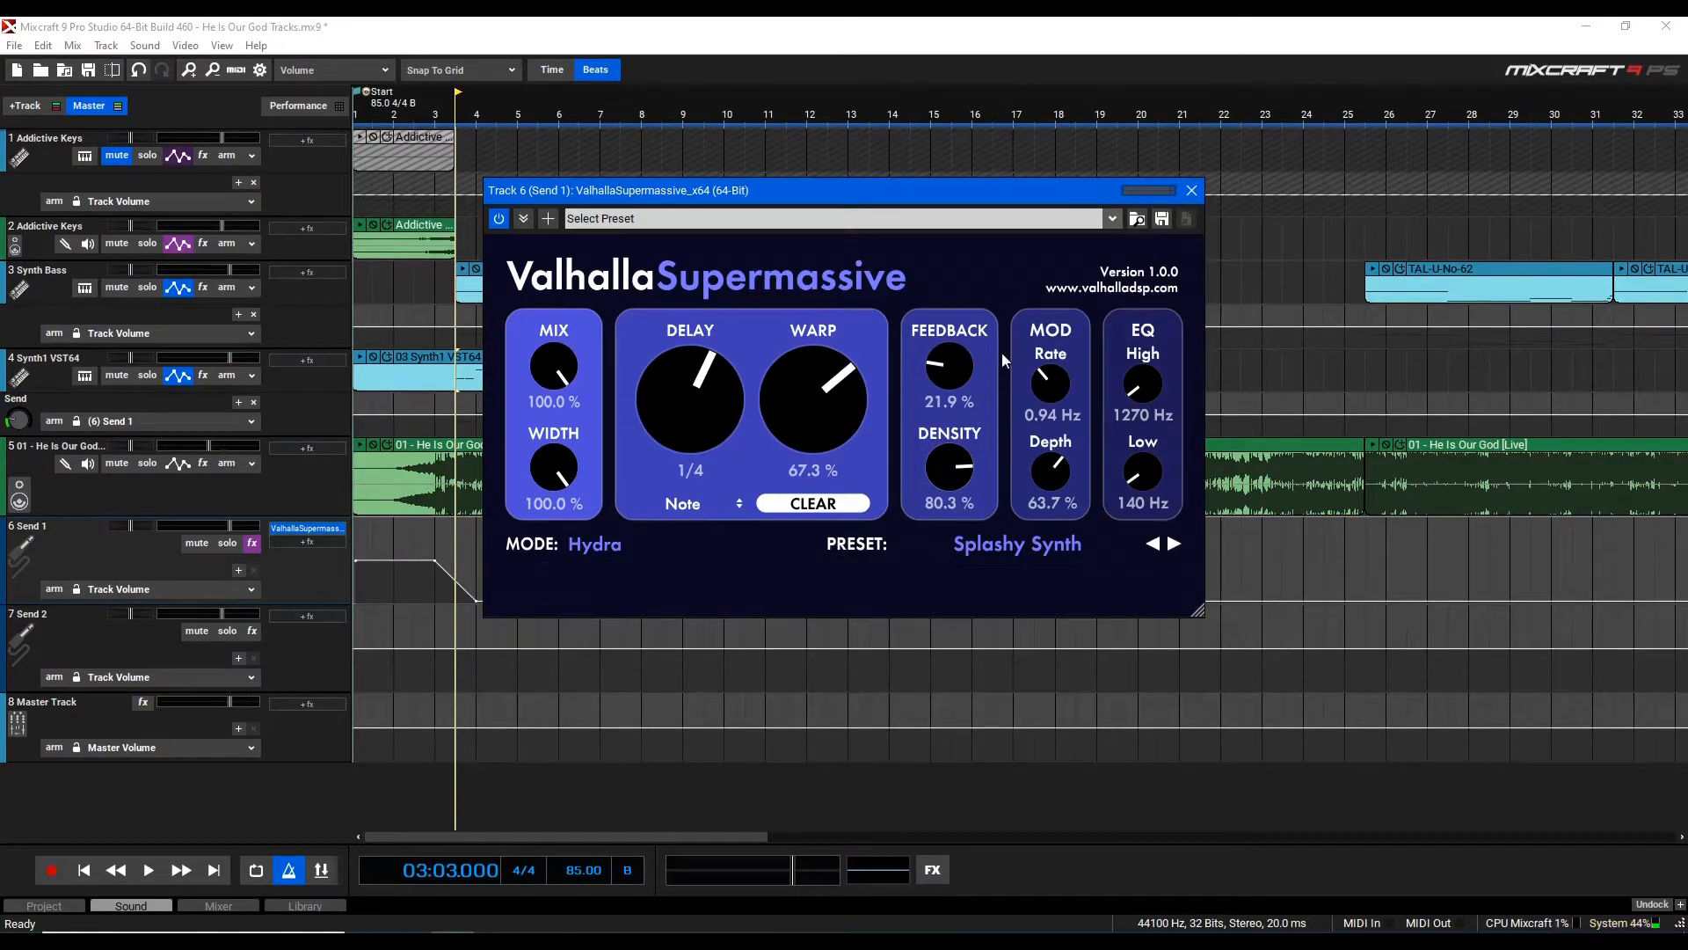
pyautogui.click(1194, 190)
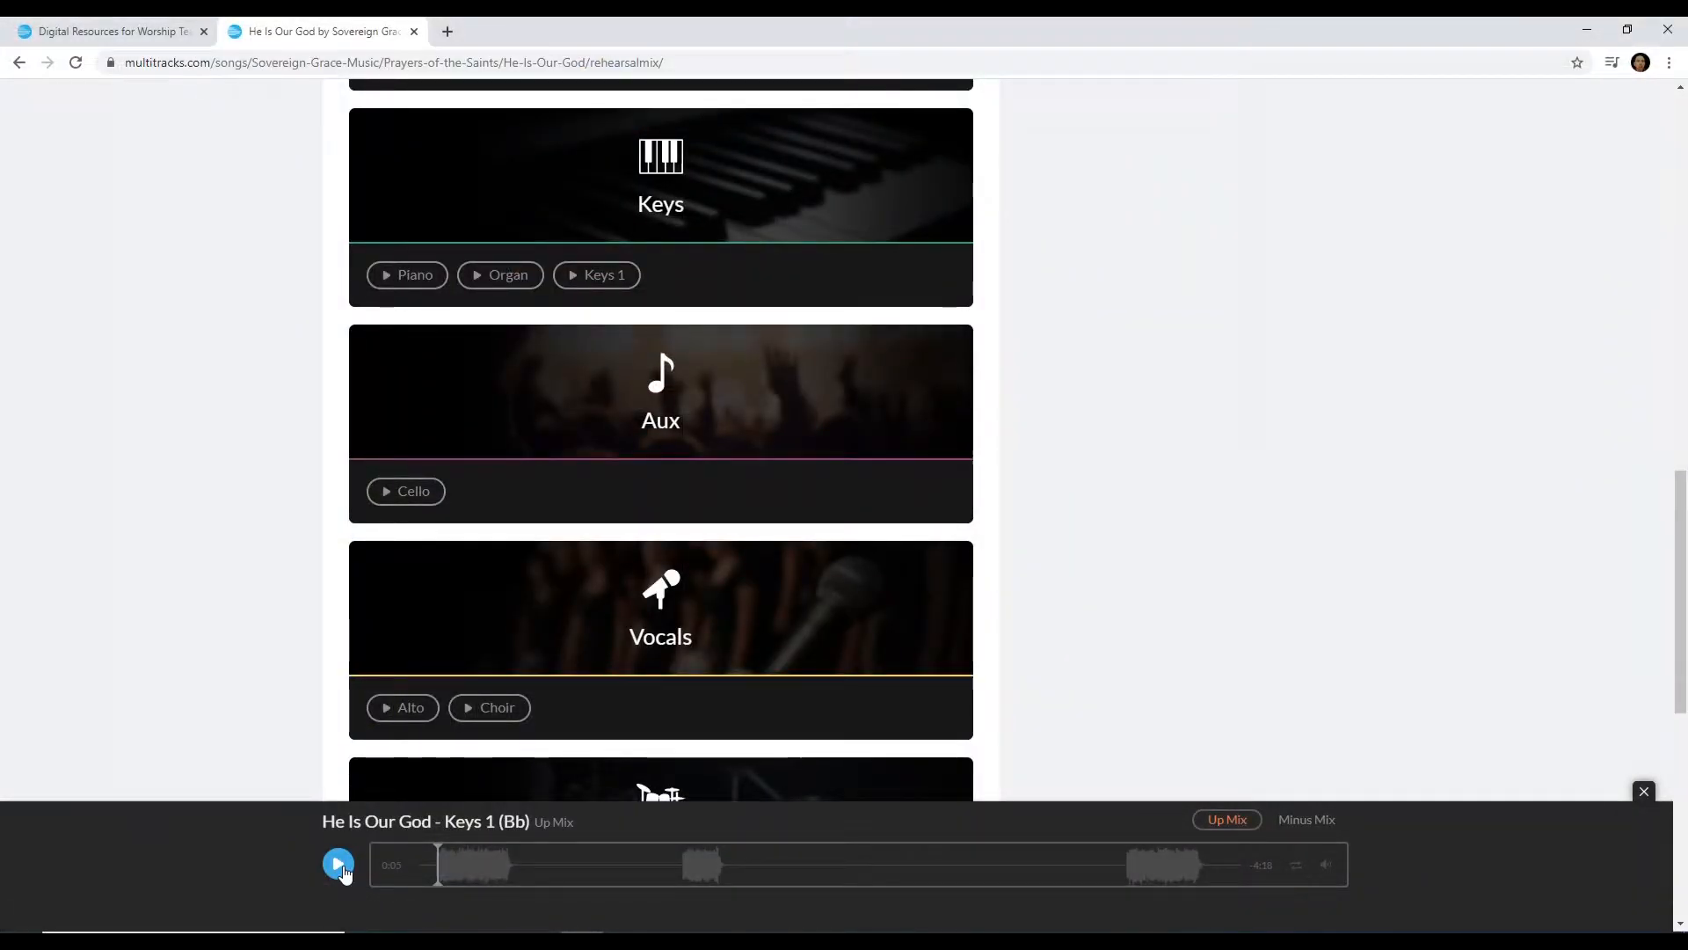
# In the browser, play and pause the Keys 1 reference stem on the multitracks.com rehearsal mix page
pyautogui.click(339, 866)
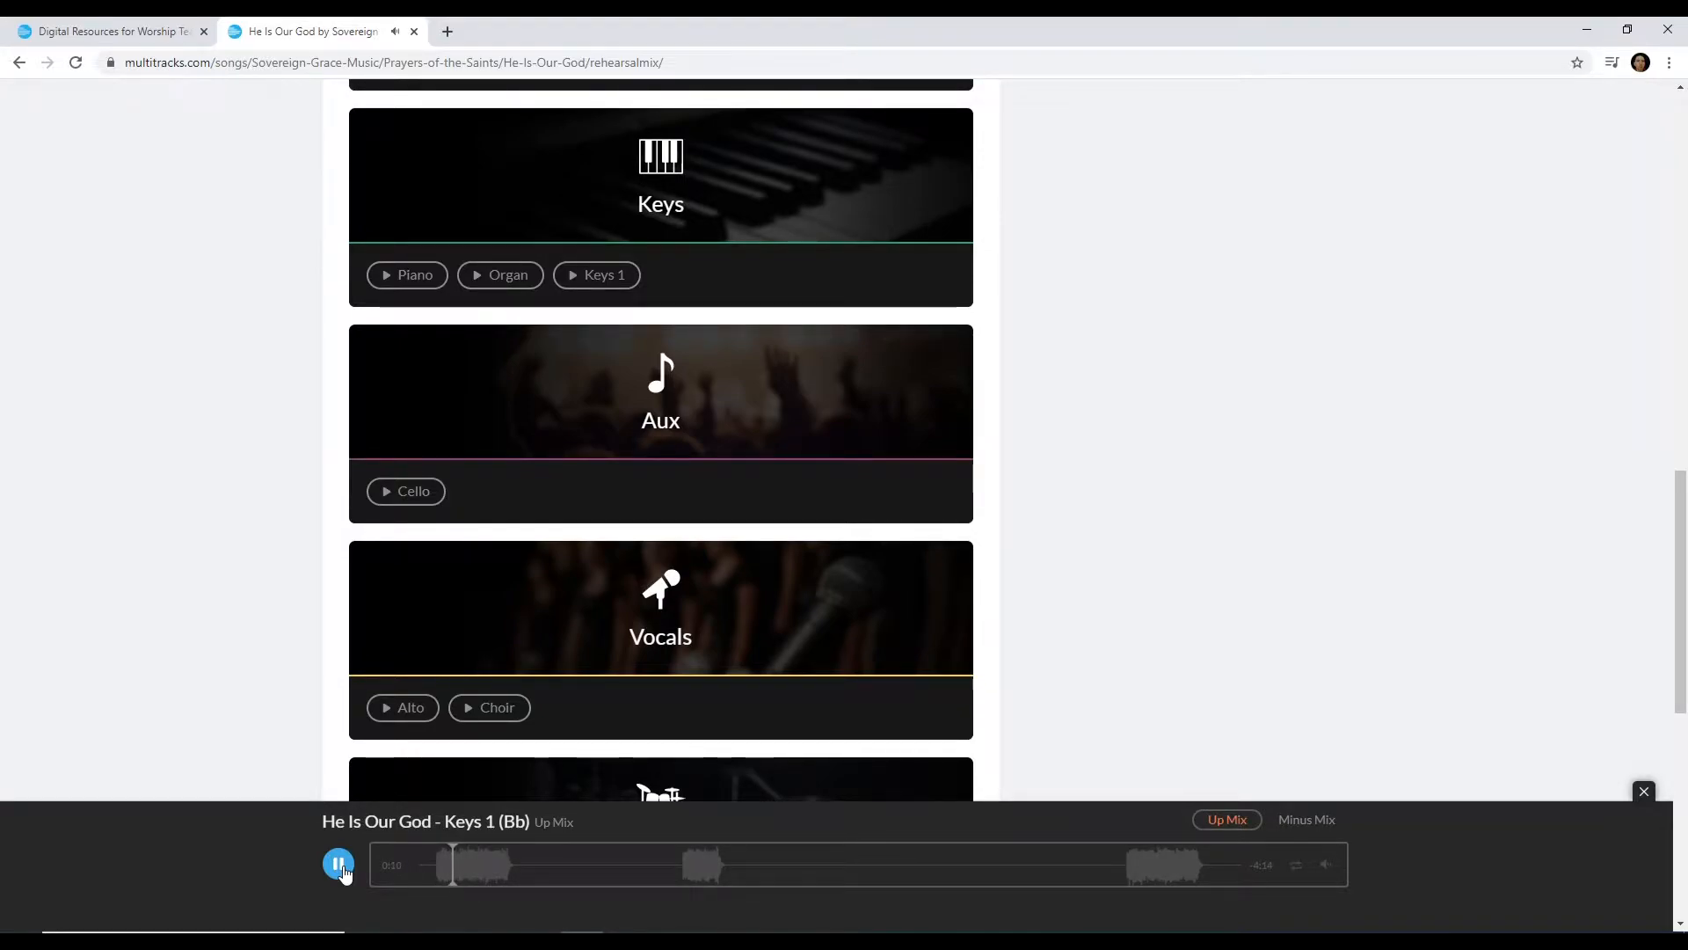
pyautogui.click(338, 865)
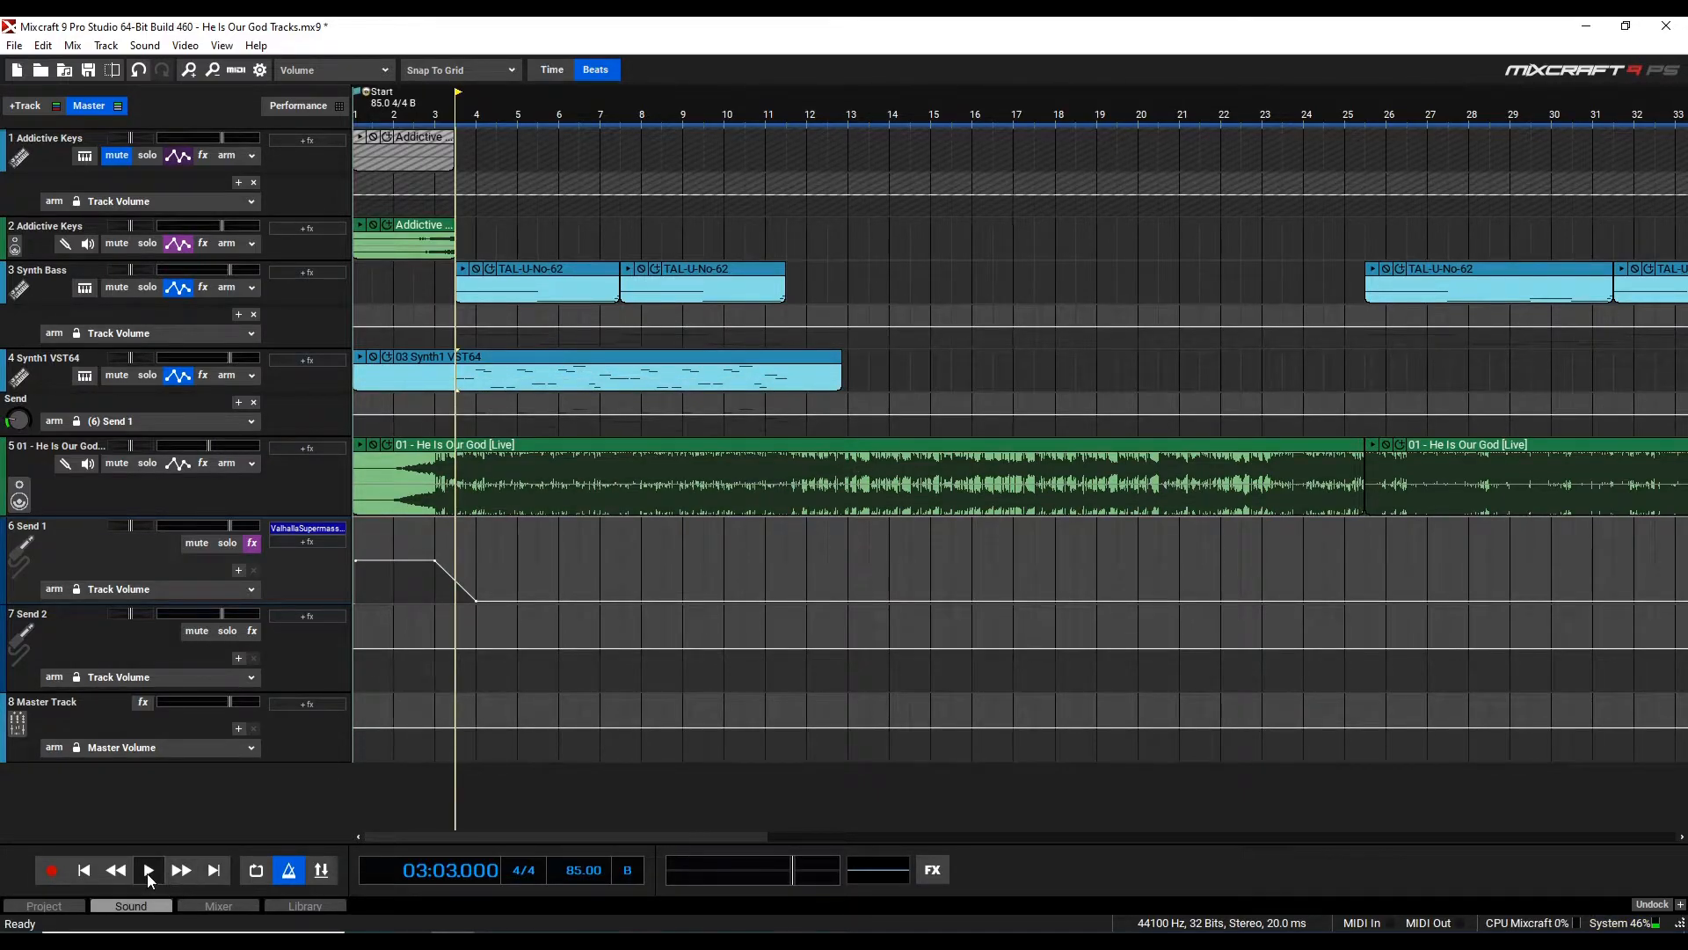
# Play the arrangement from bar 3 with the Synth1 VST64 track soloed, then stop and unsolo it
pyautogui.click(148, 870)
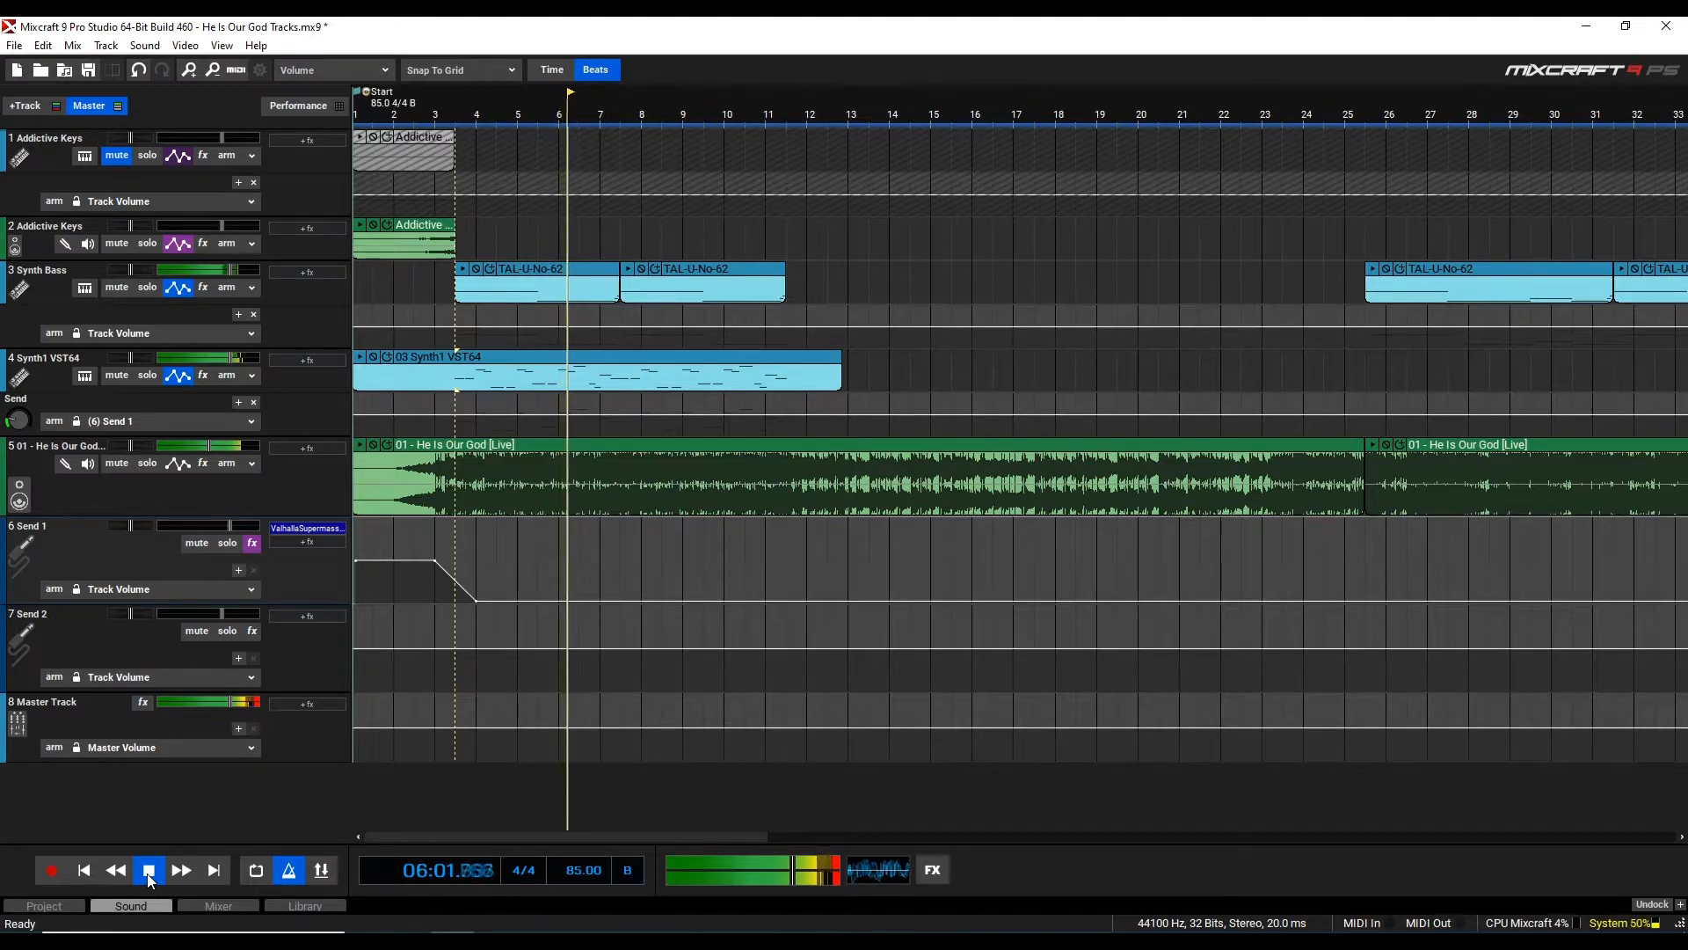
pyautogui.click(149, 870)
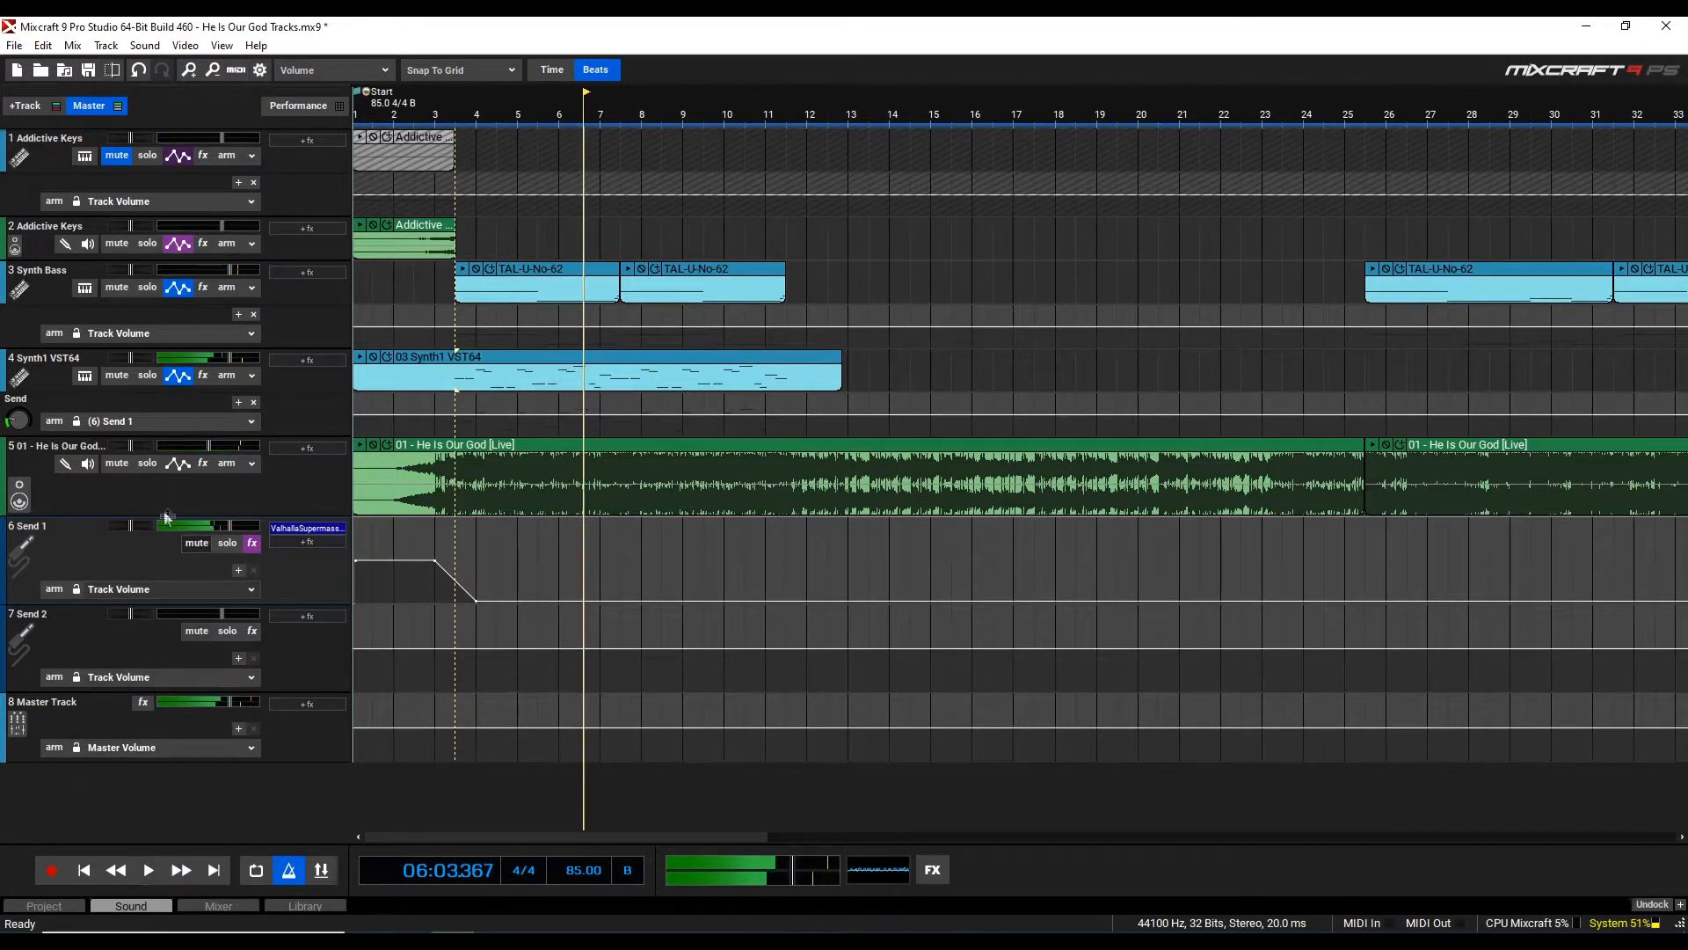
pyautogui.click(147, 376)
pyautogui.click(152, 870)
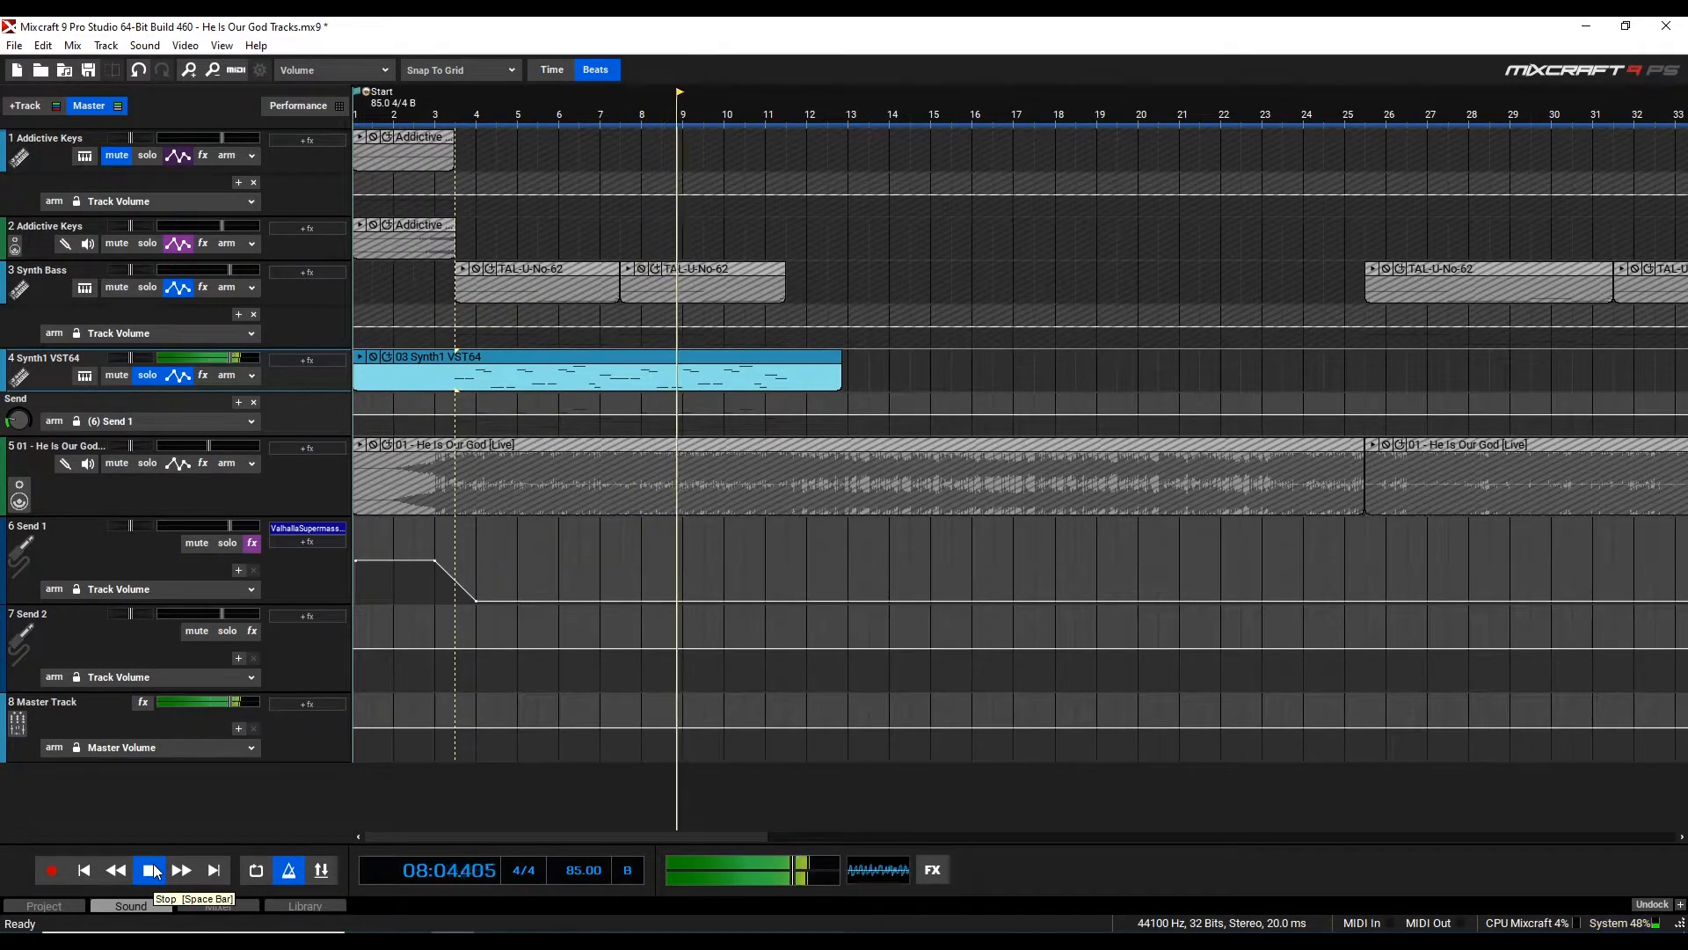
pyautogui.press('space')
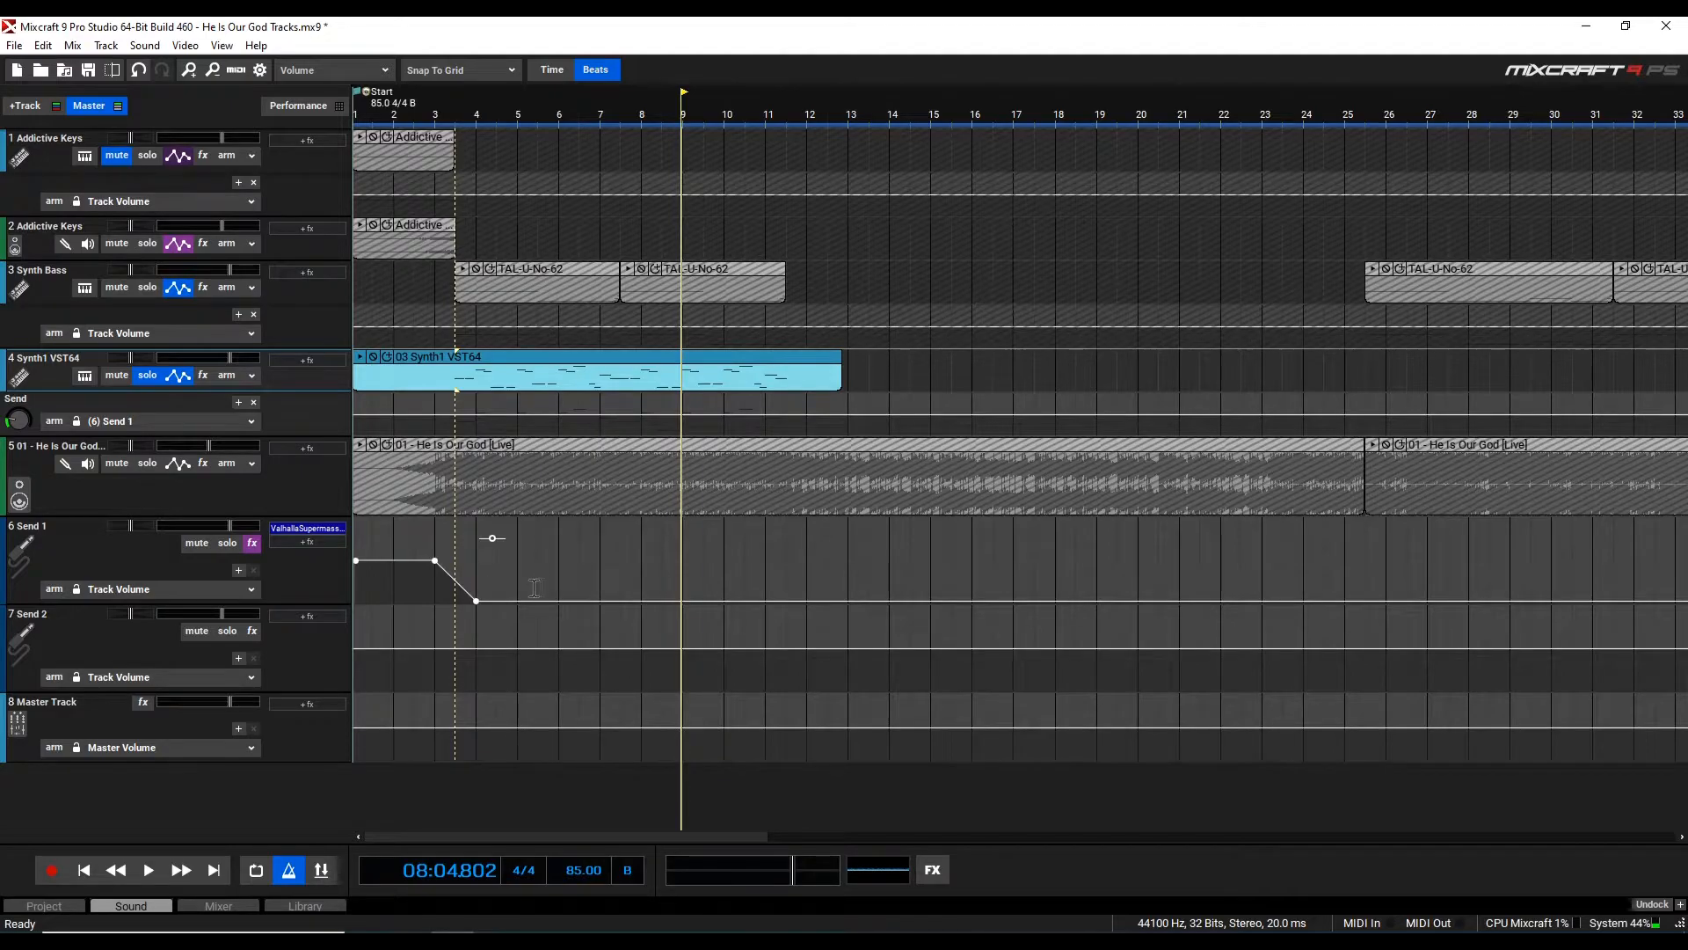
pyautogui.click(146, 376)
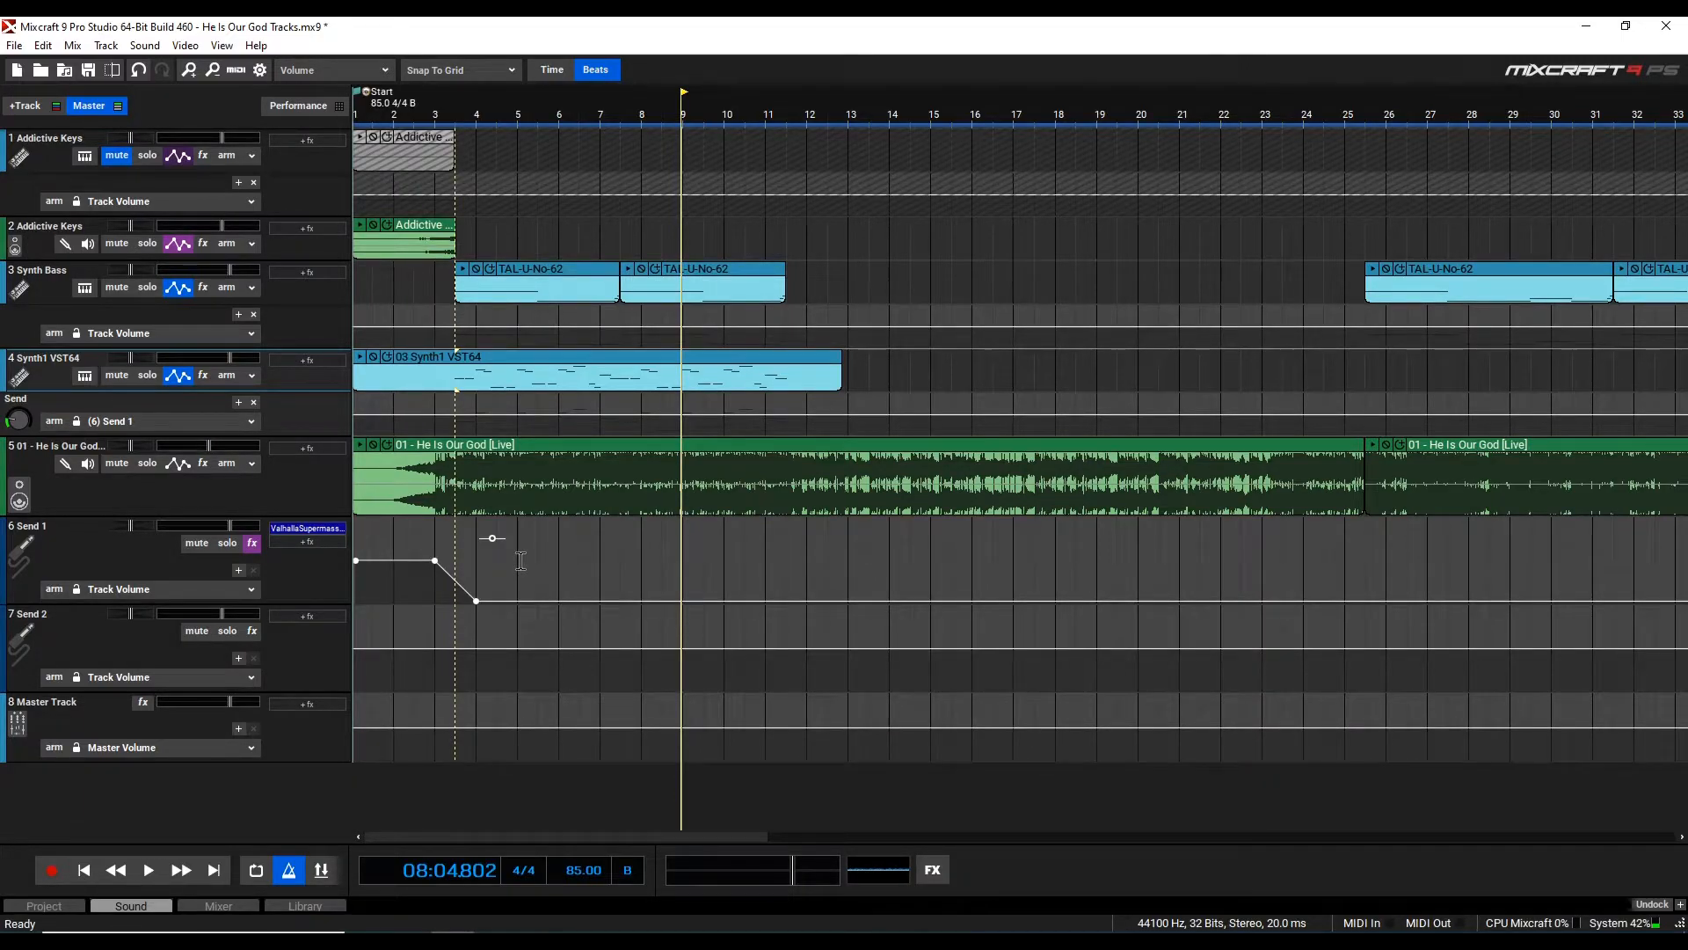
# Move the playhead to bar 25, beat 3
pyautogui.scroll(-2, 699, 546)
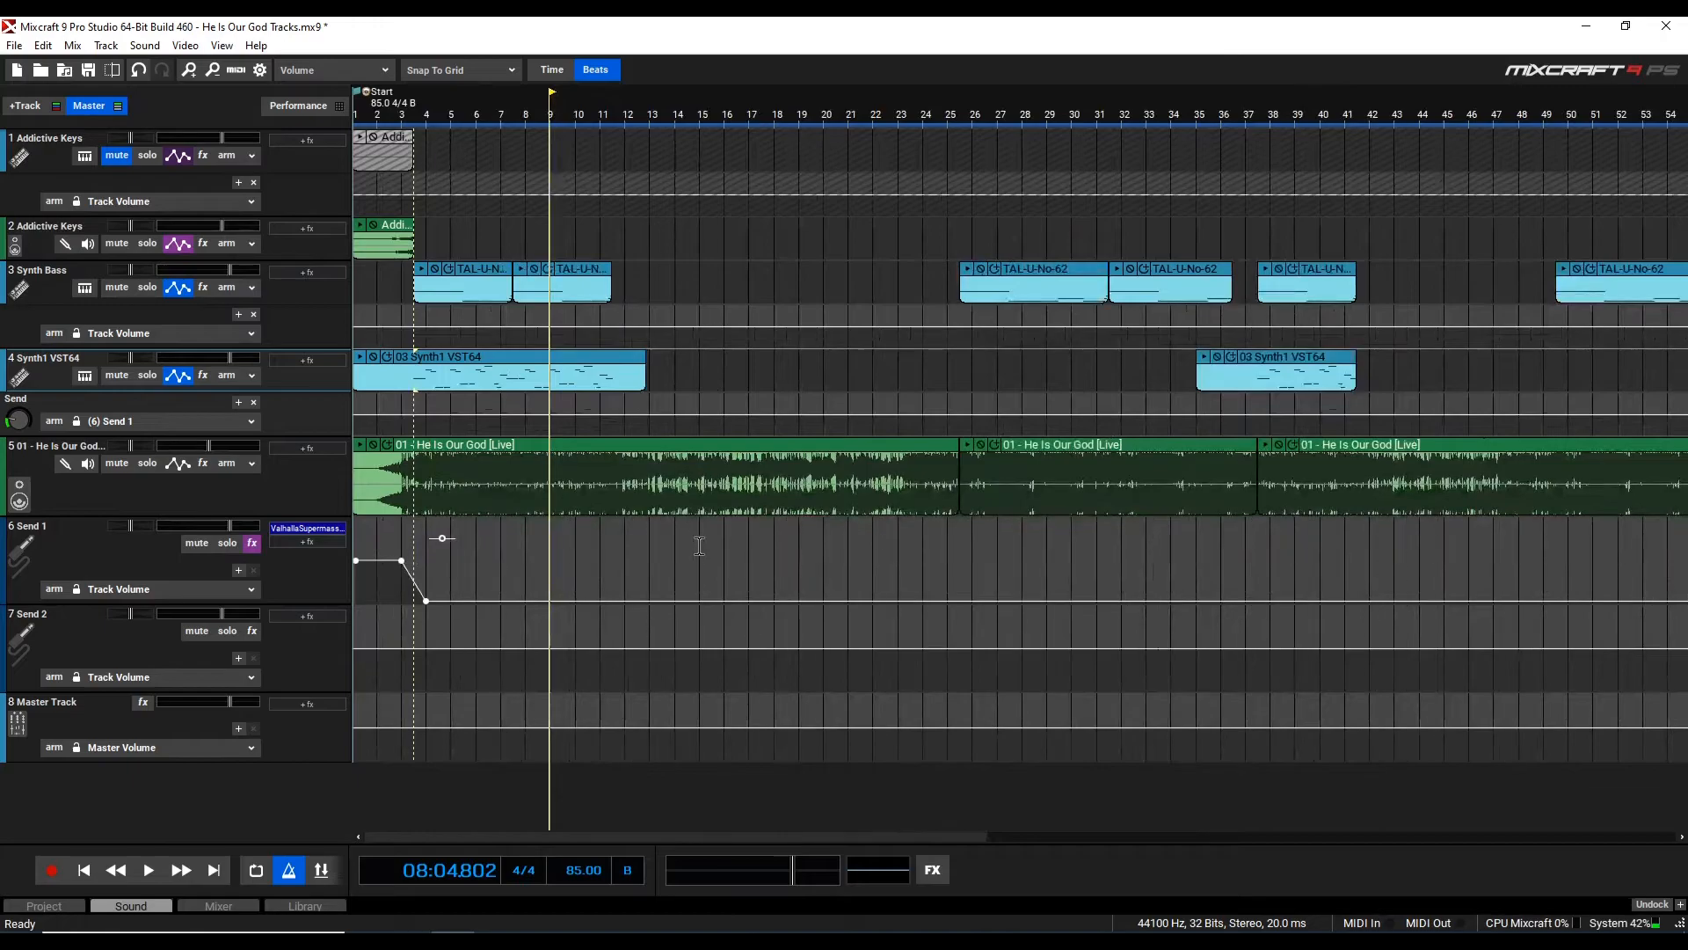
pyautogui.scroll(-1, 699, 547)
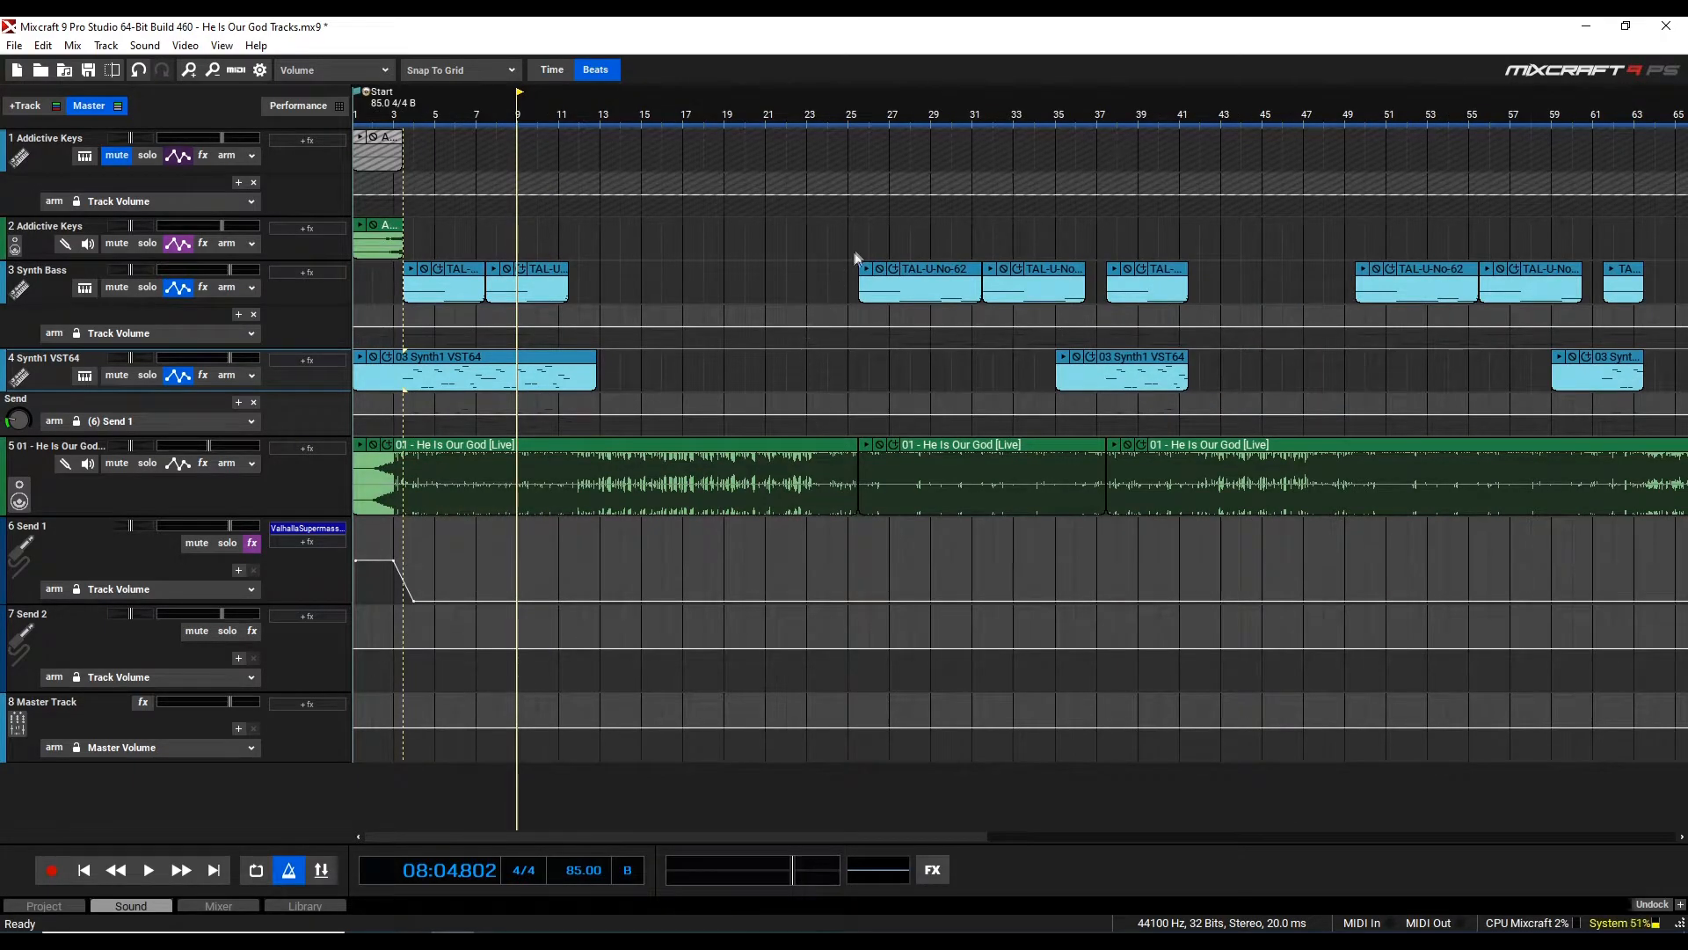
pyautogui.click(860, 237)
pyautogui.scroll(3, 867, 237)
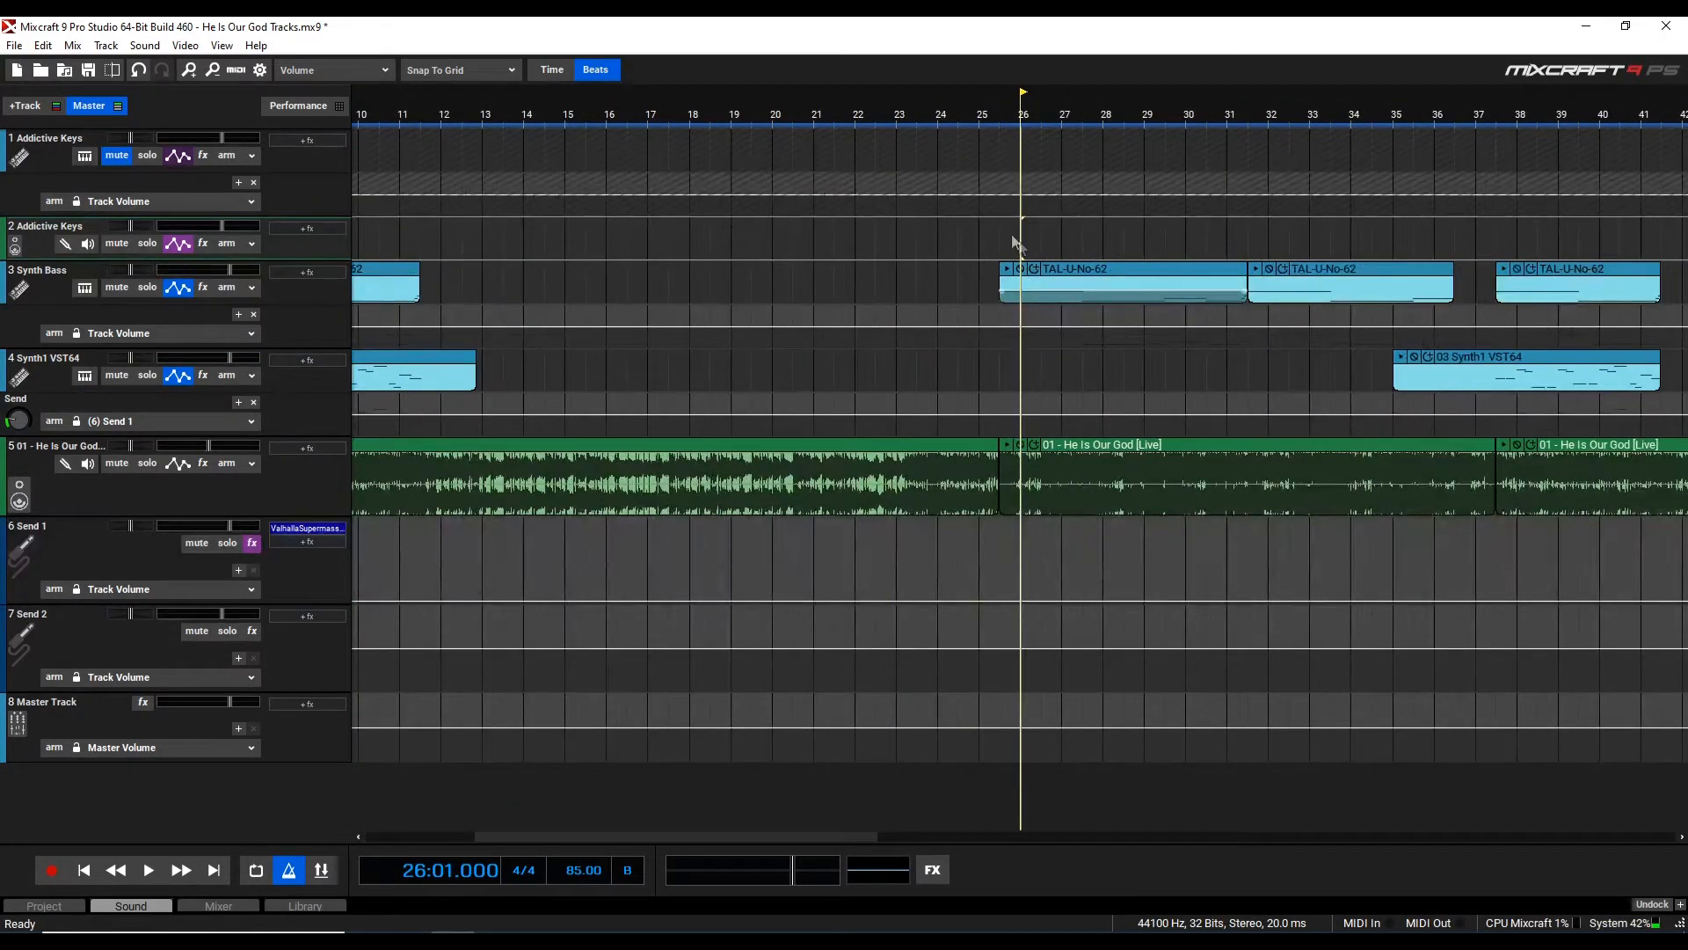
pyautogui.click(998, 226)
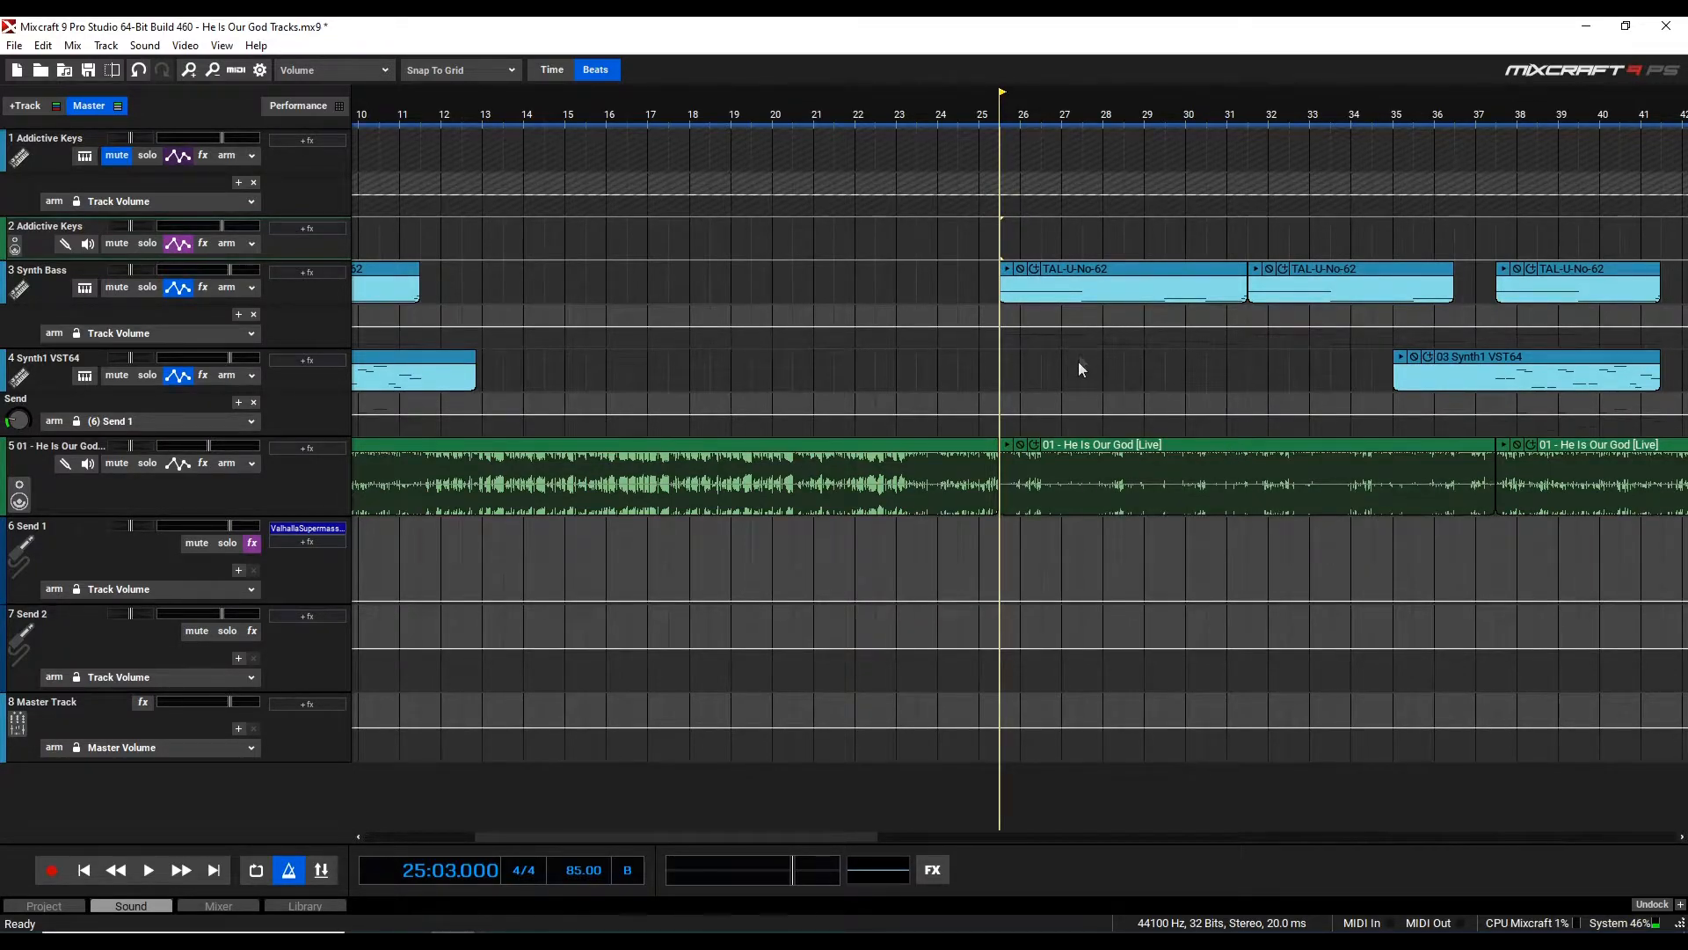
# Switch to the browser and play the Synth Bass reference stem
pyautogui.moveTo(581, 937)
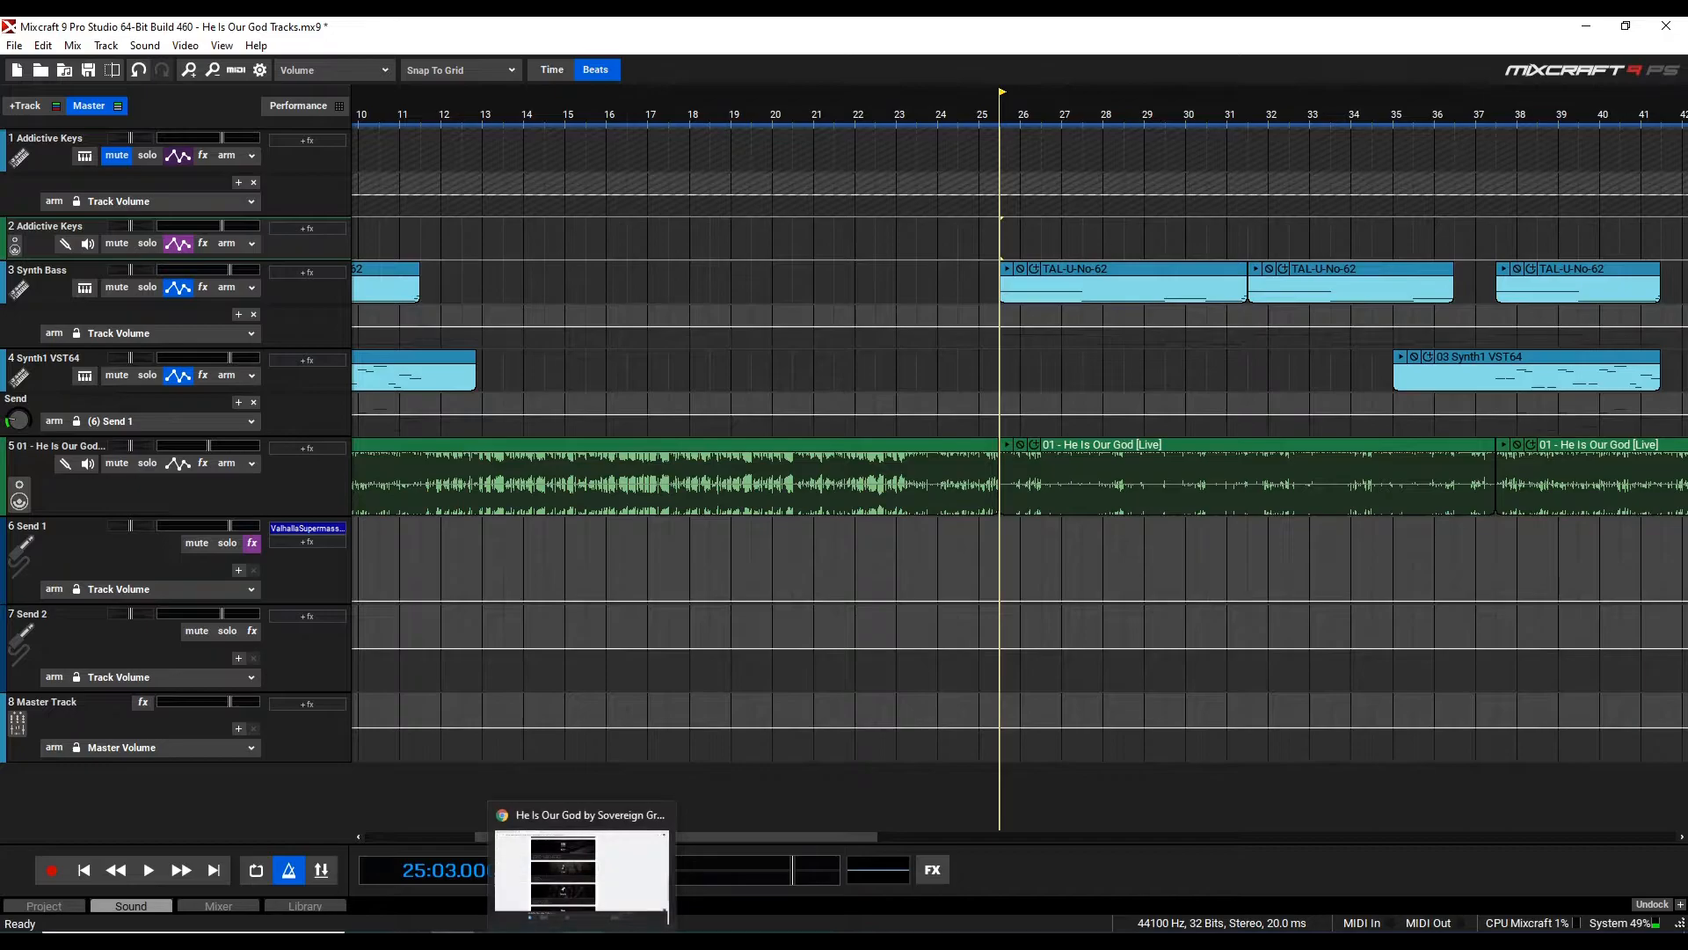
pyautogui.click(581, 871)
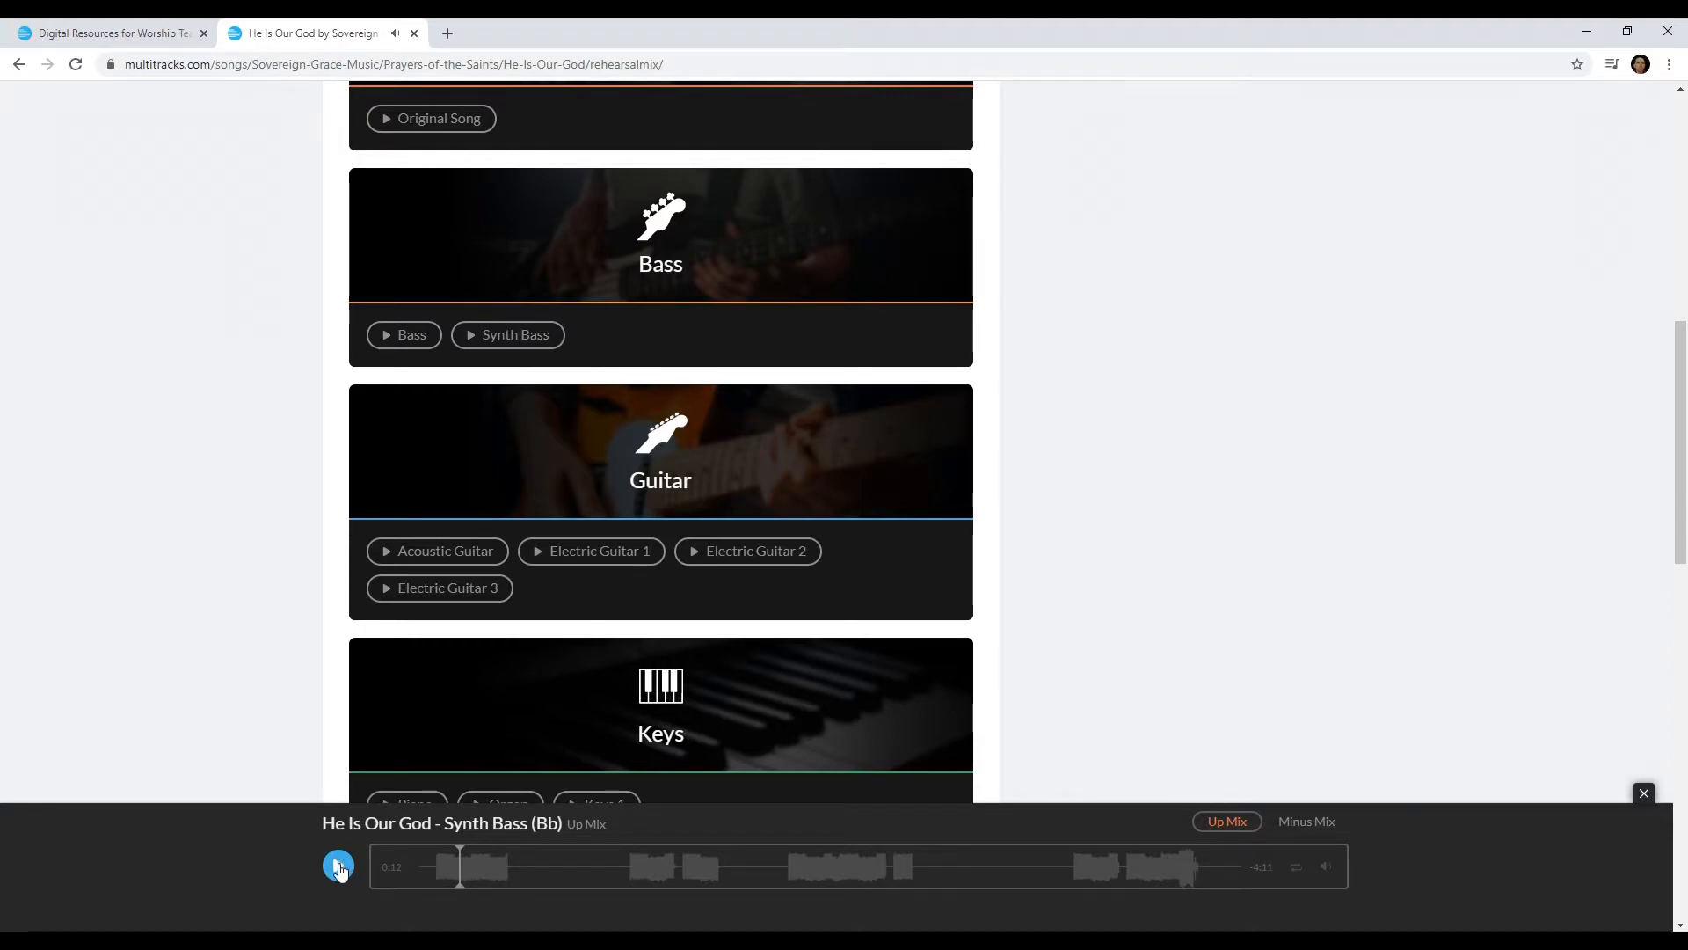
pyautogui.click(340, 867)
# Return to Mixcraft and play the arrangement from bar 25 with the Synth Bass track soloed
pyautogui.hotkey('alt', 'Tab')
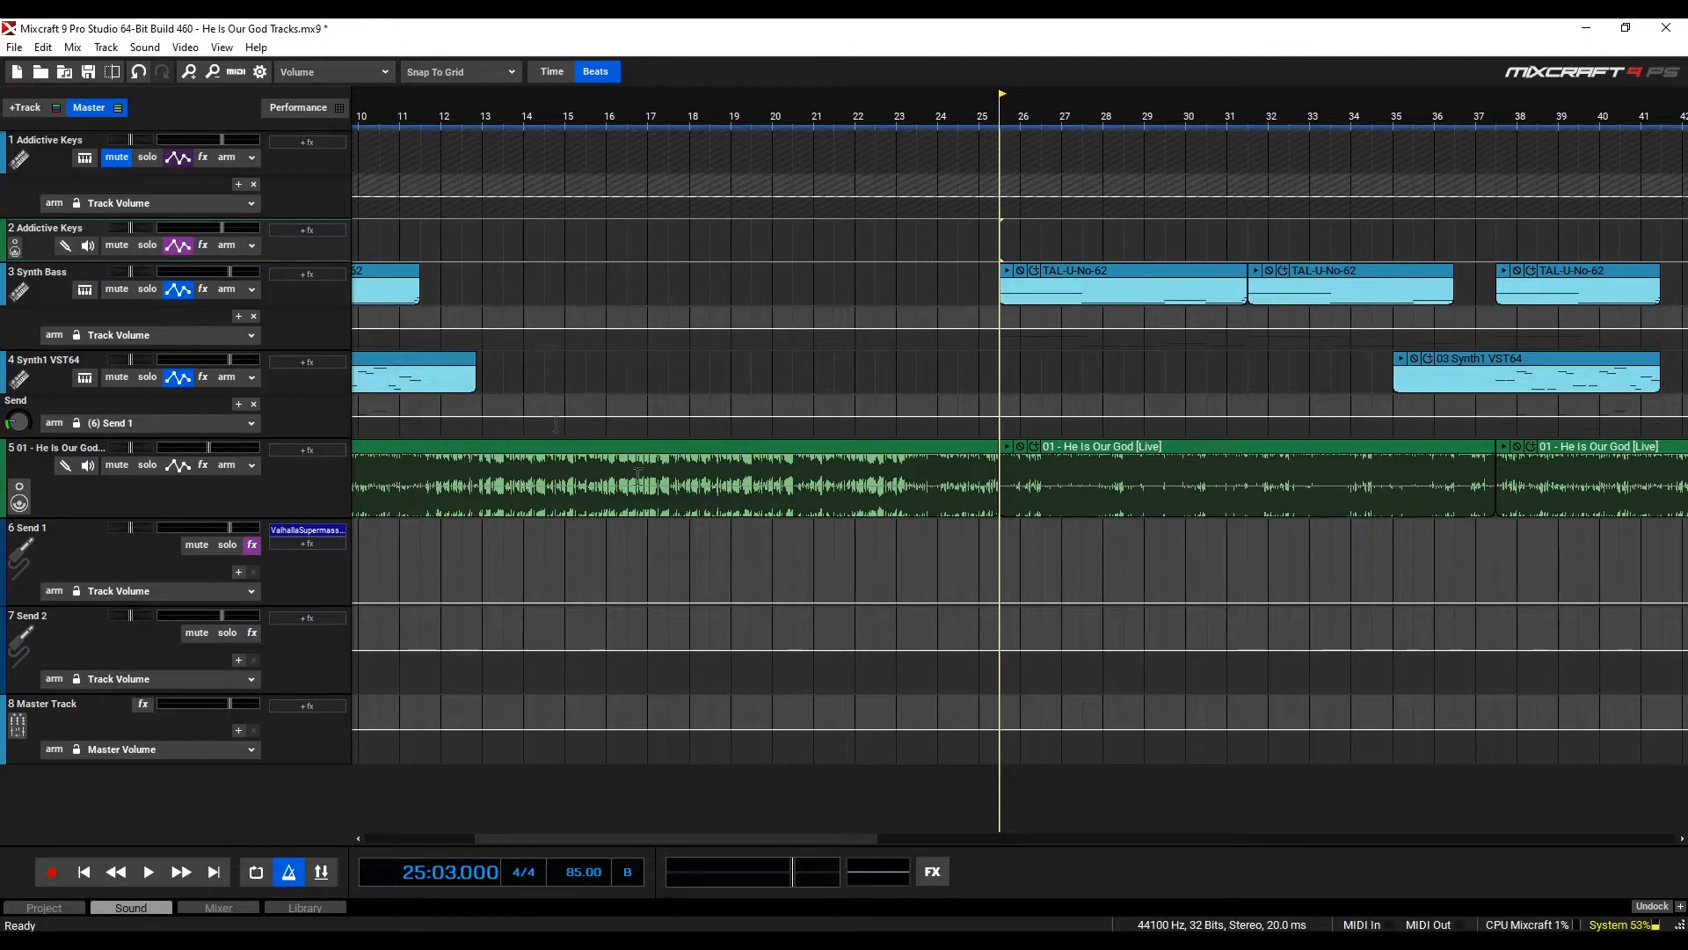
pyautogui.click(148, 871)
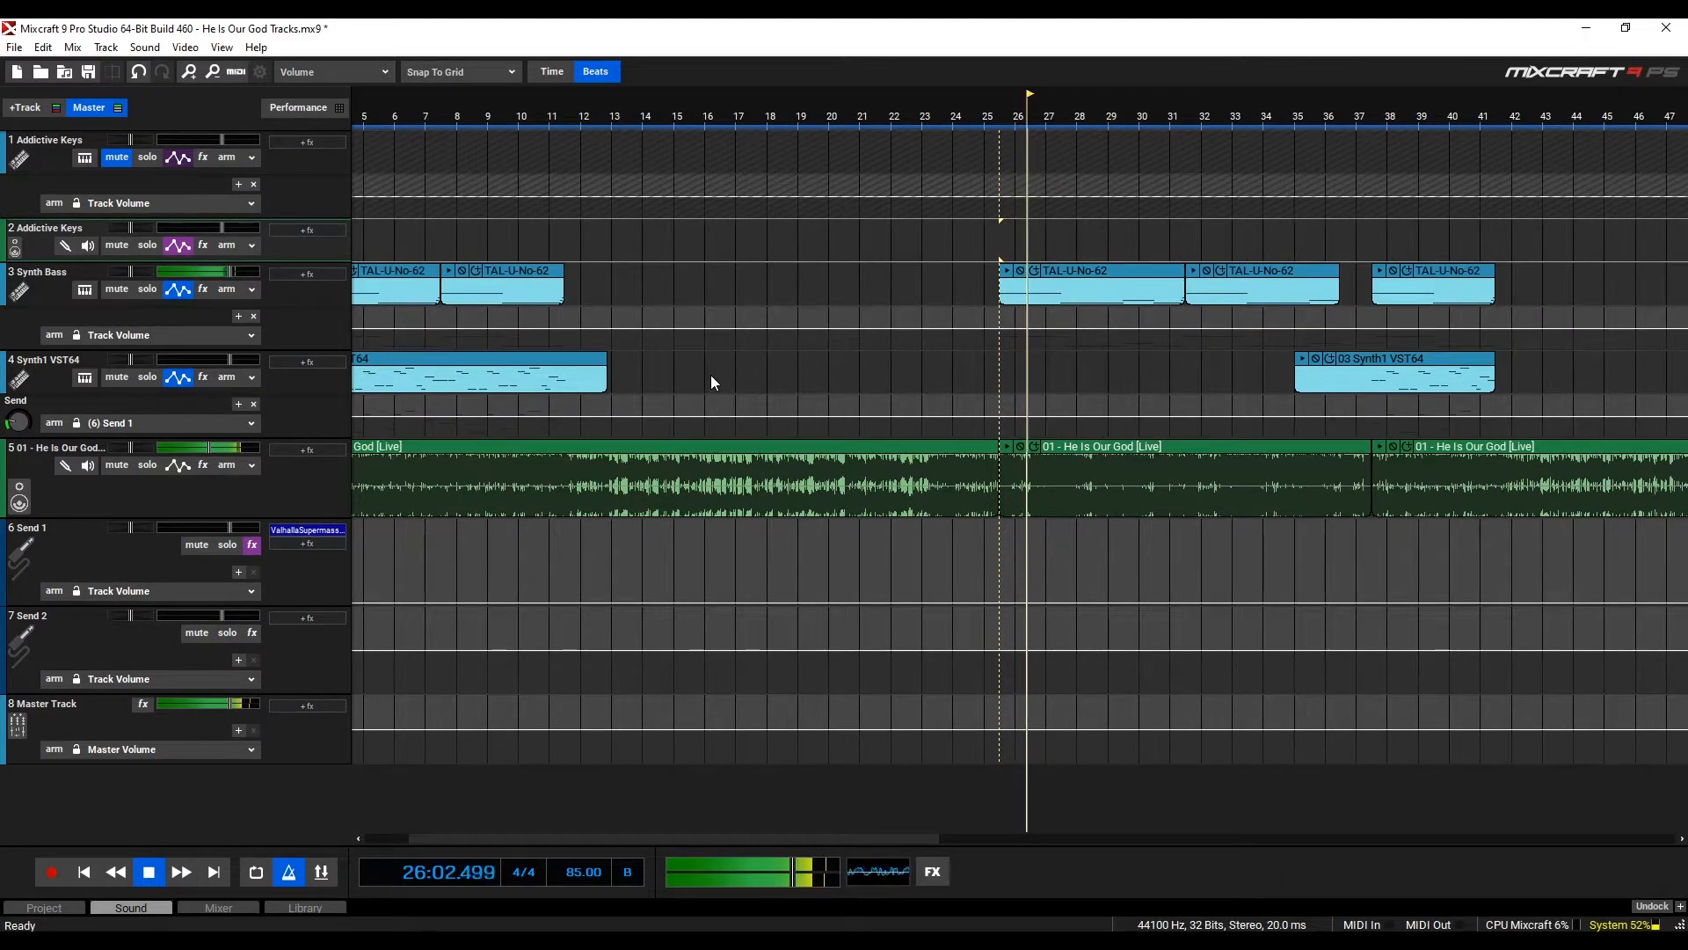
pyautogui.scroll(-1, 727, 373)
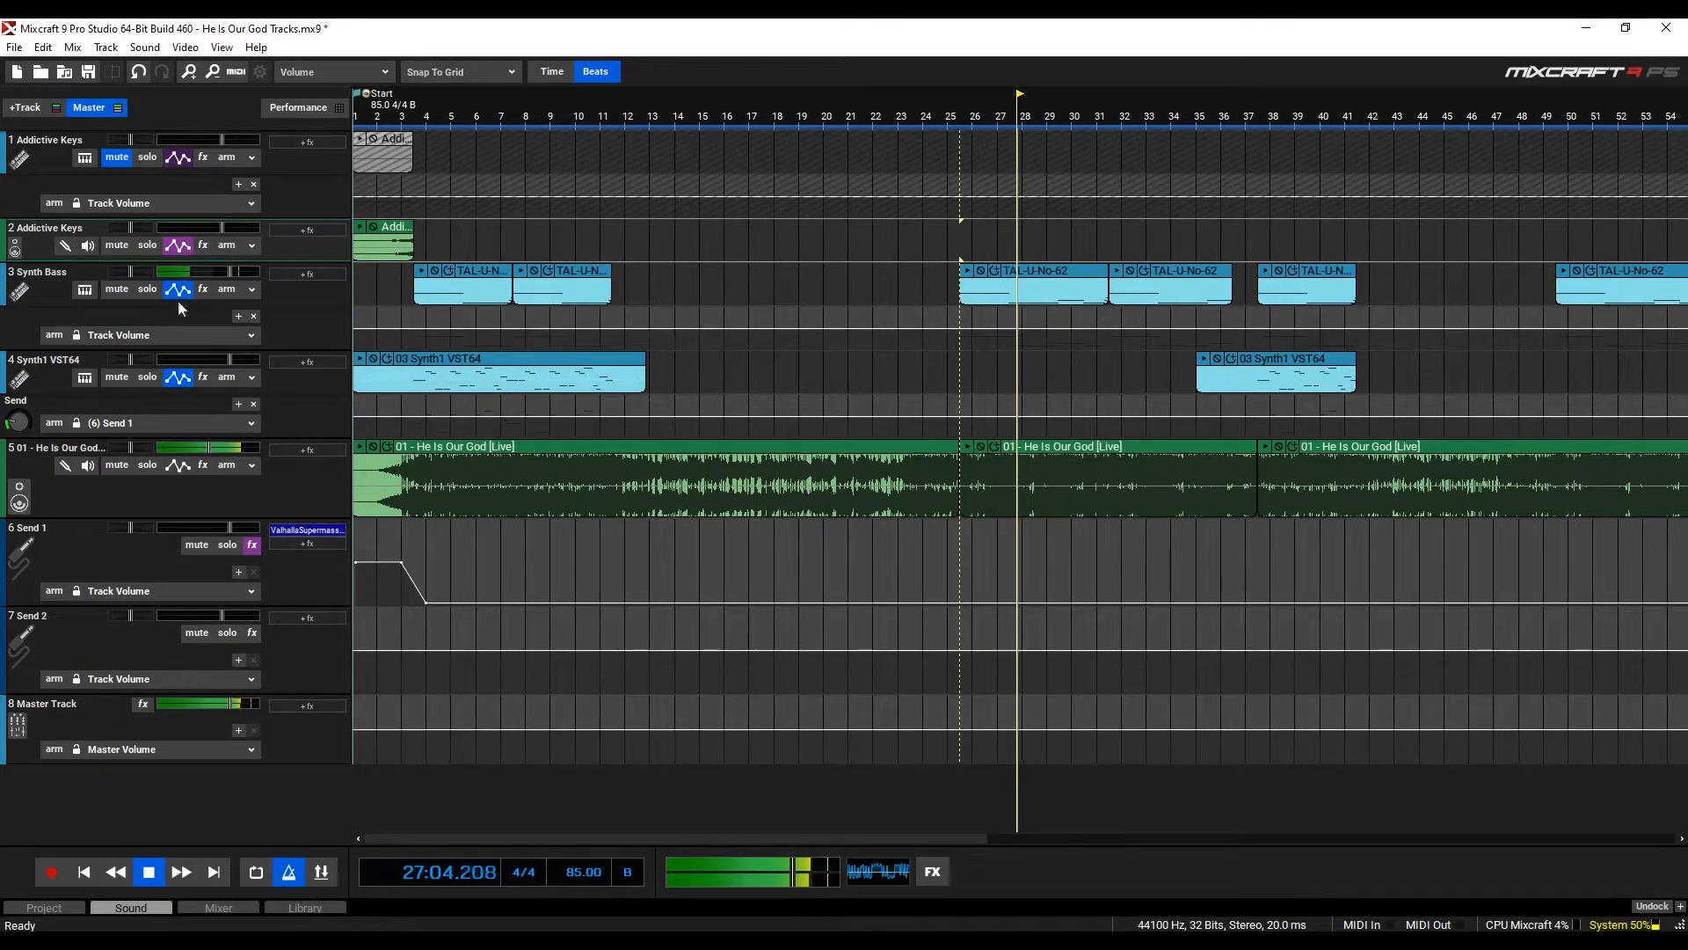
pyautogui.press('space')
pyautogui.click(146, 288)
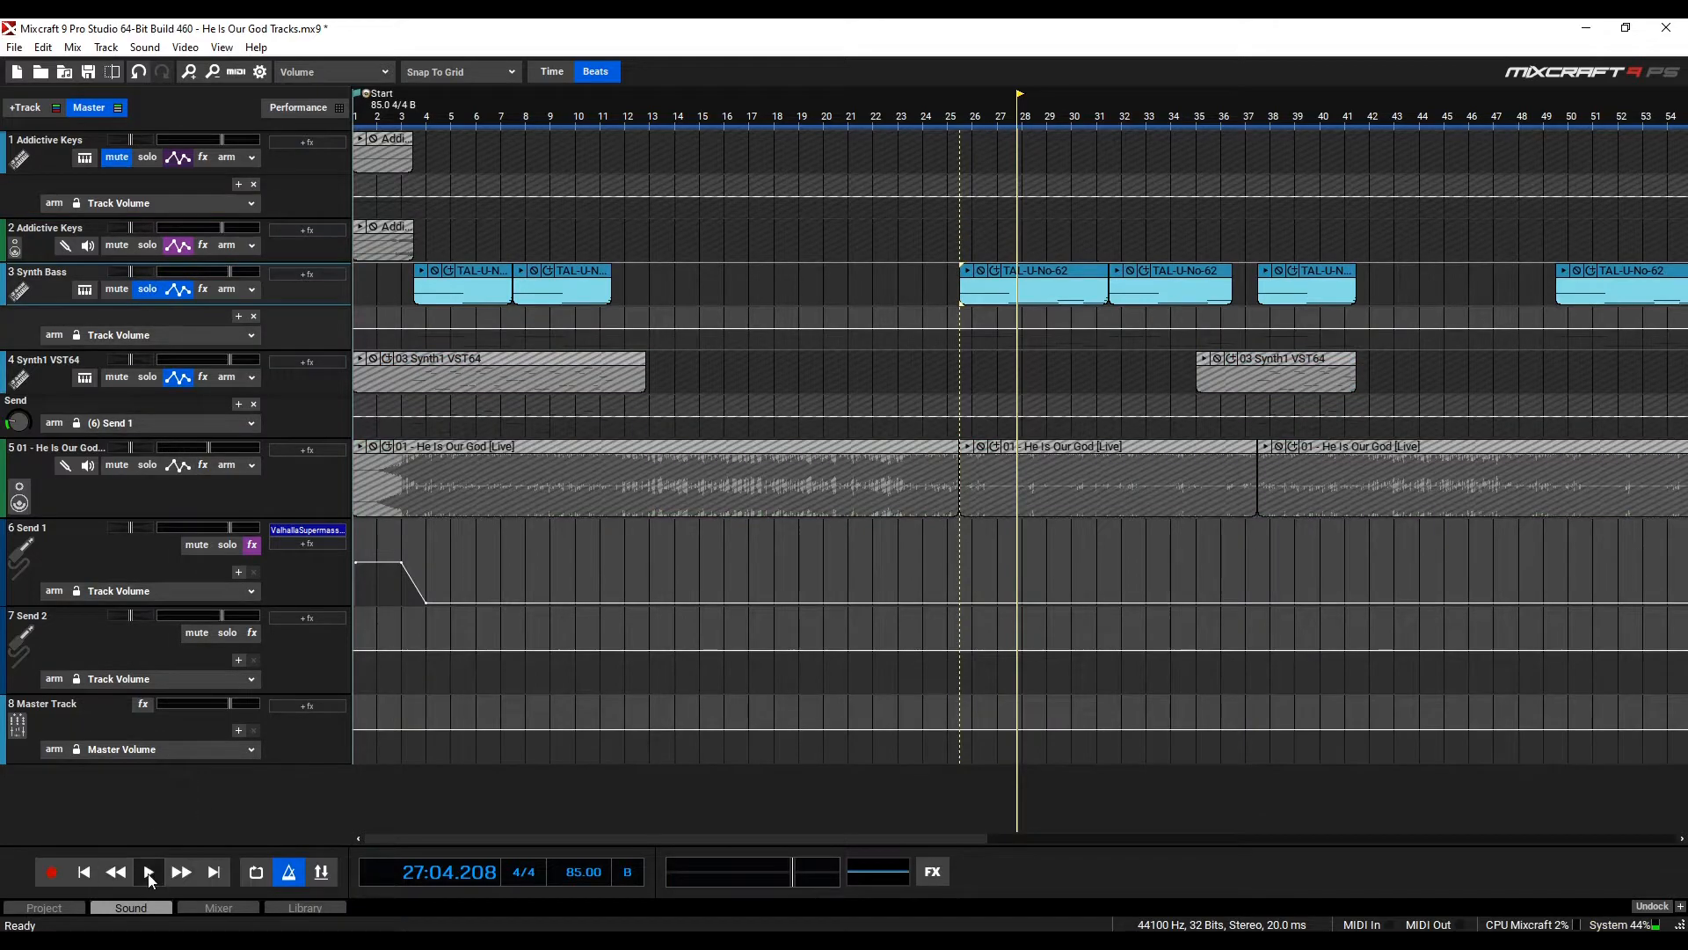
pyautogui.click(151, 874)
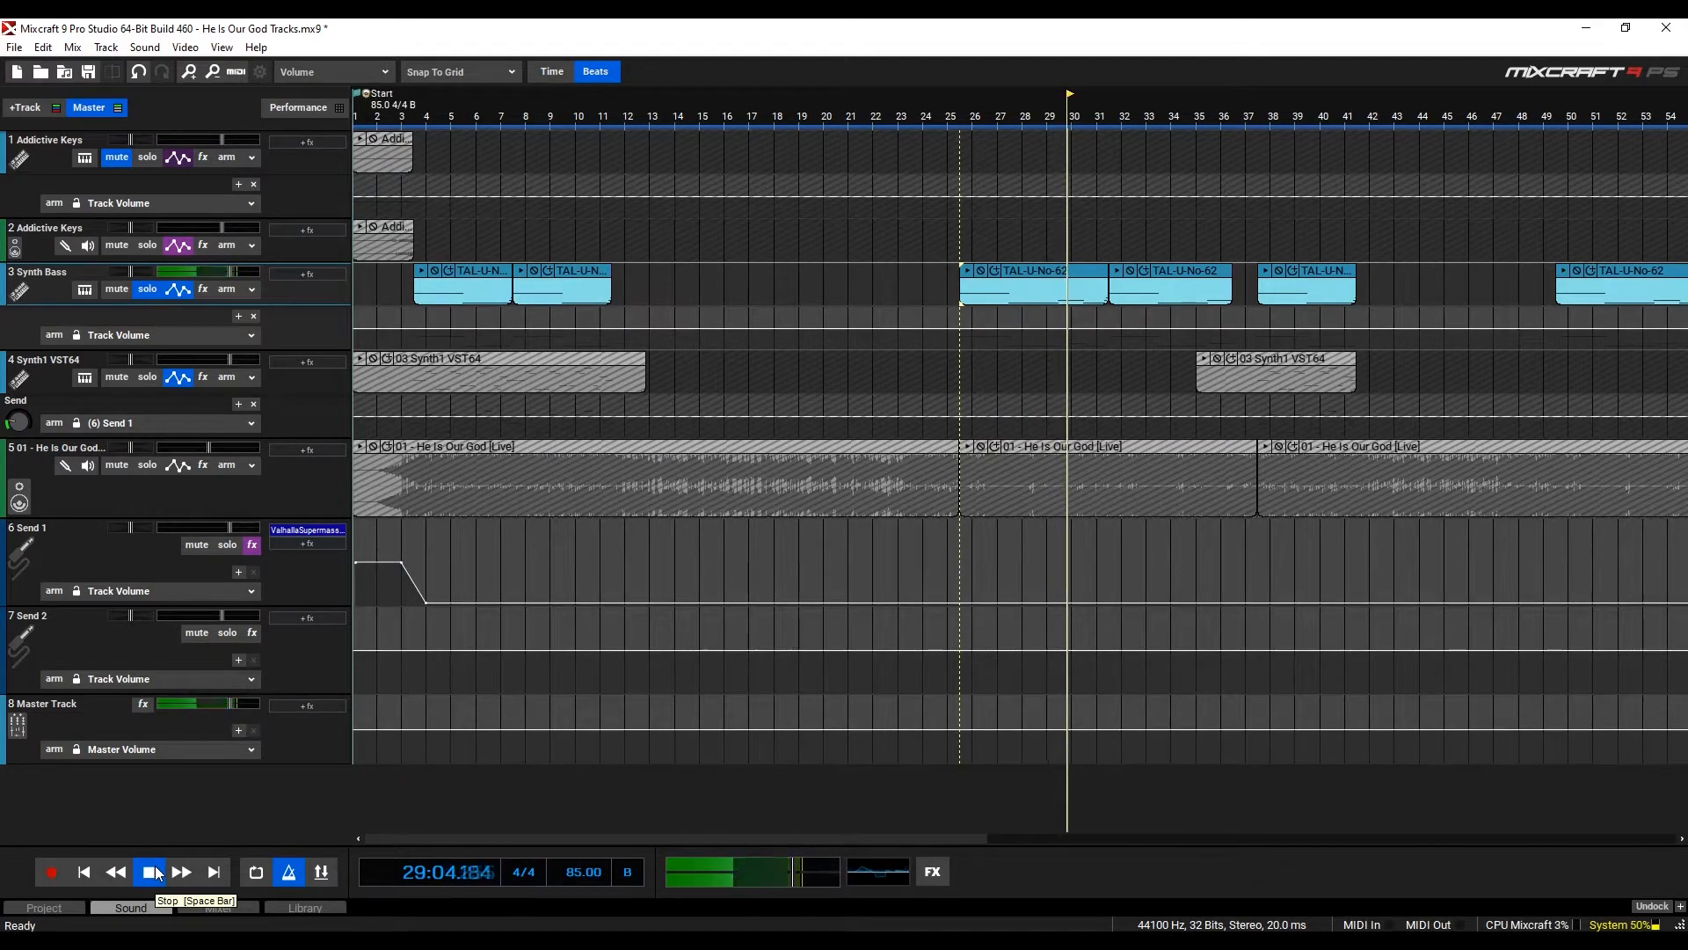
pyautogui.click(156, 873)
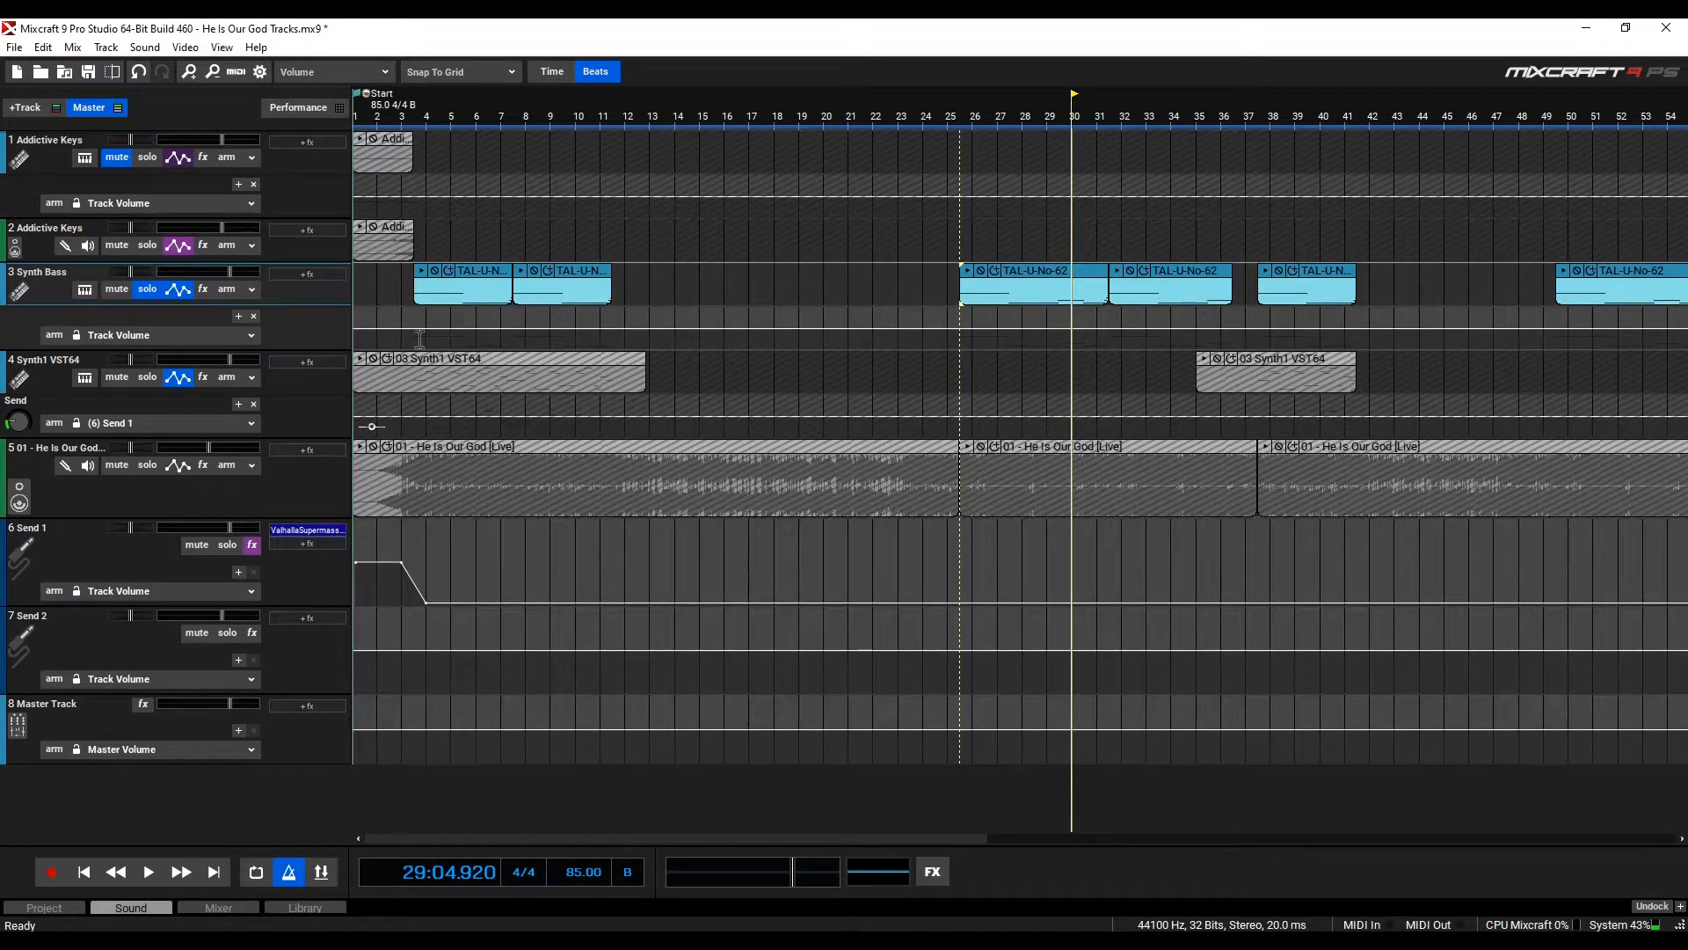
# Inspect the Synth Bass track's TAL-U-No-62 instrument with its LFO Bass preset, closing both windows
pyautogui.click(79, 287)
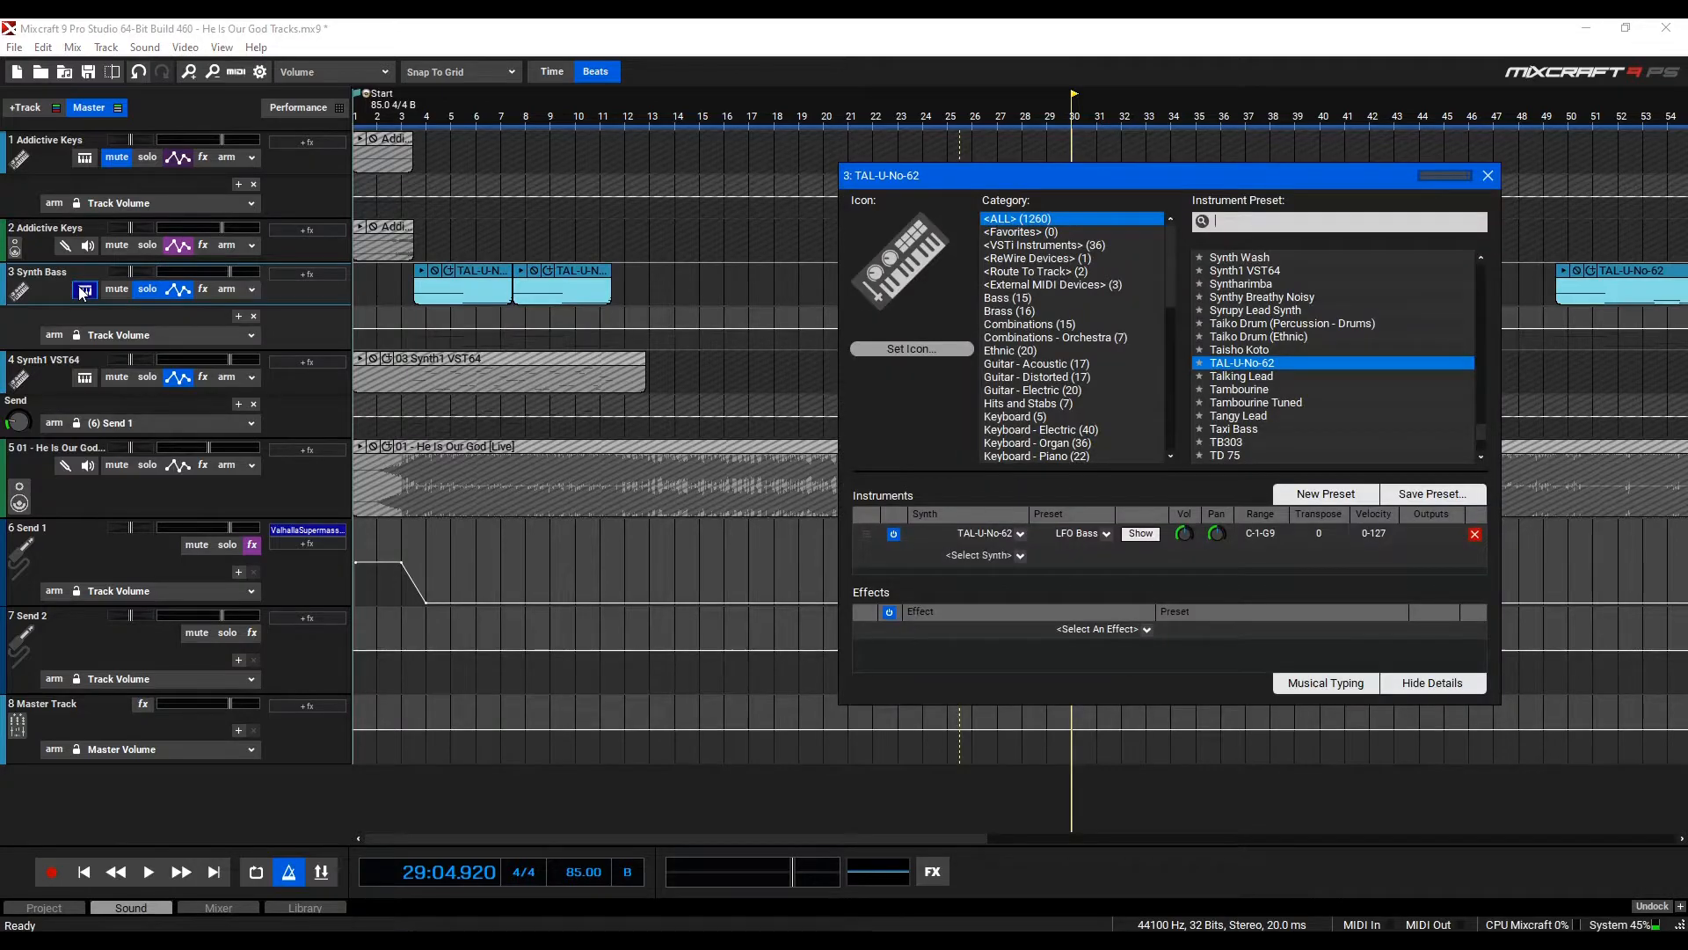
pyautogui.click(1129, 532)
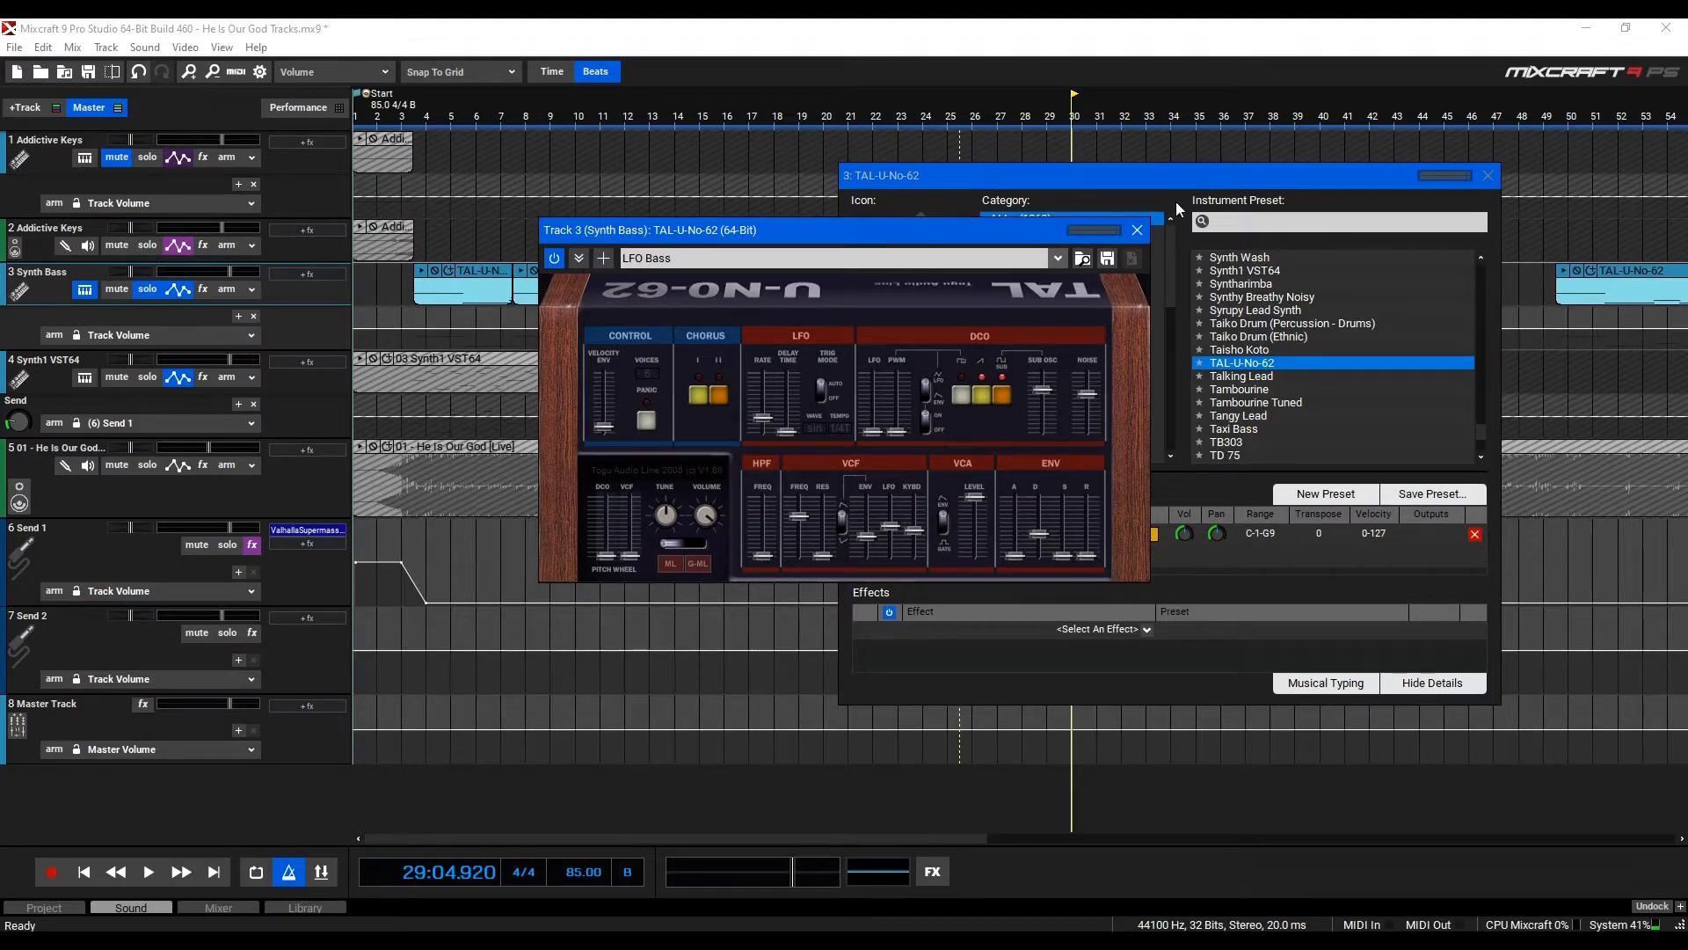
pyautogui.click(1139, 231)
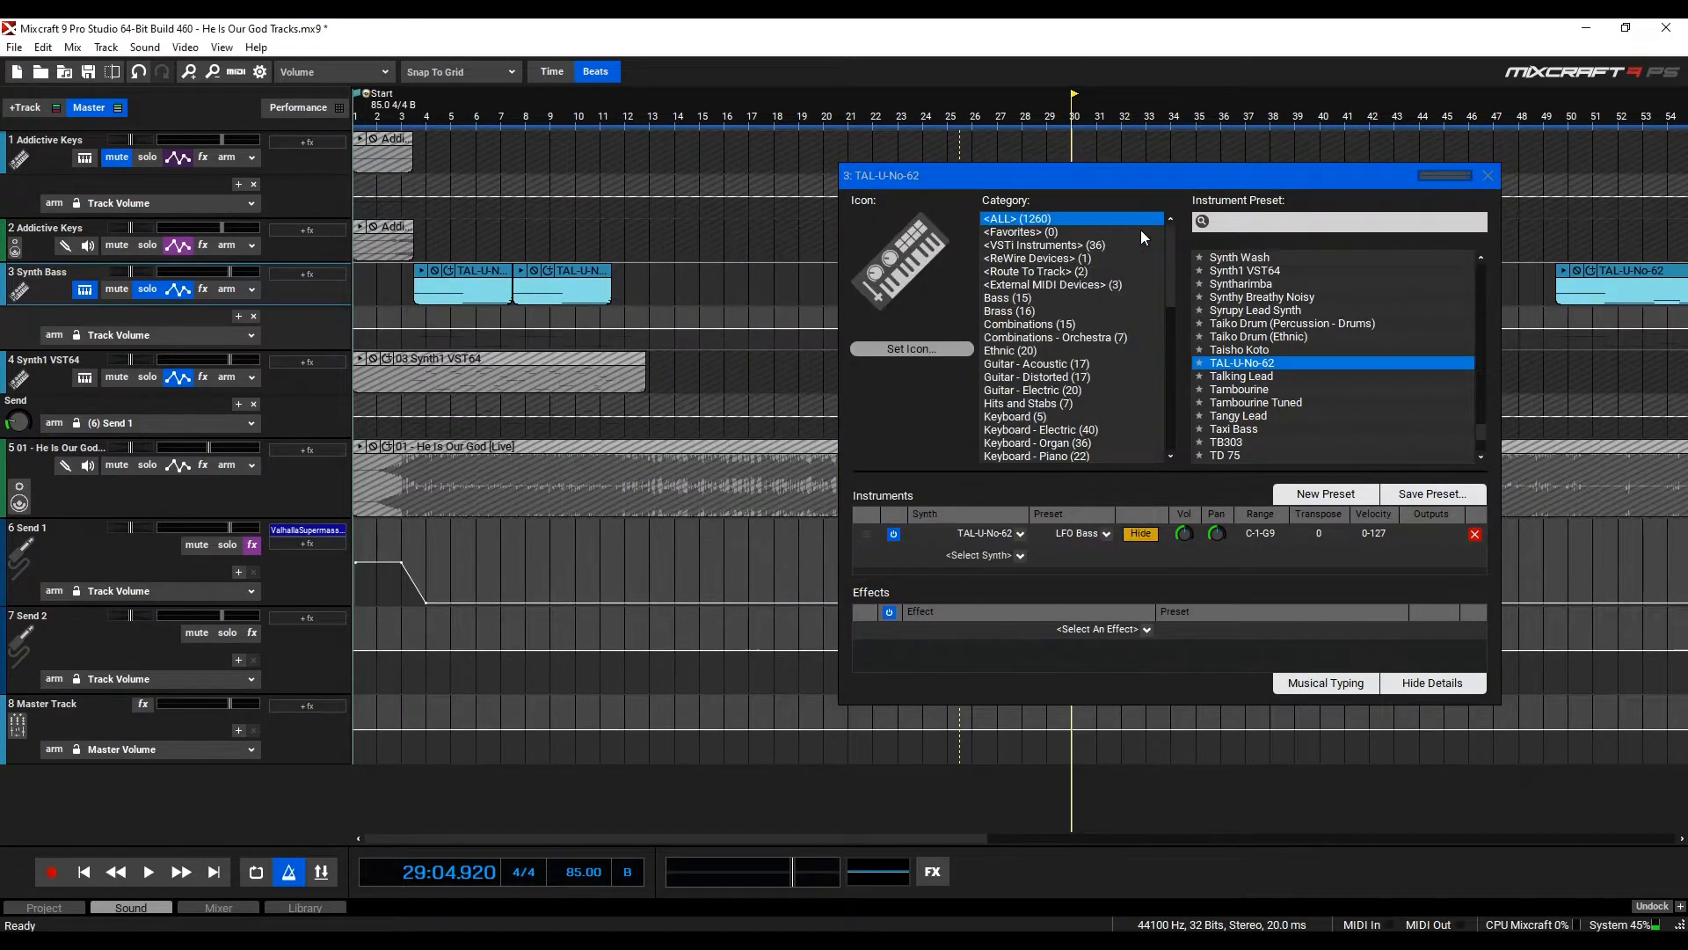
pyautogui.click(1479, 179)
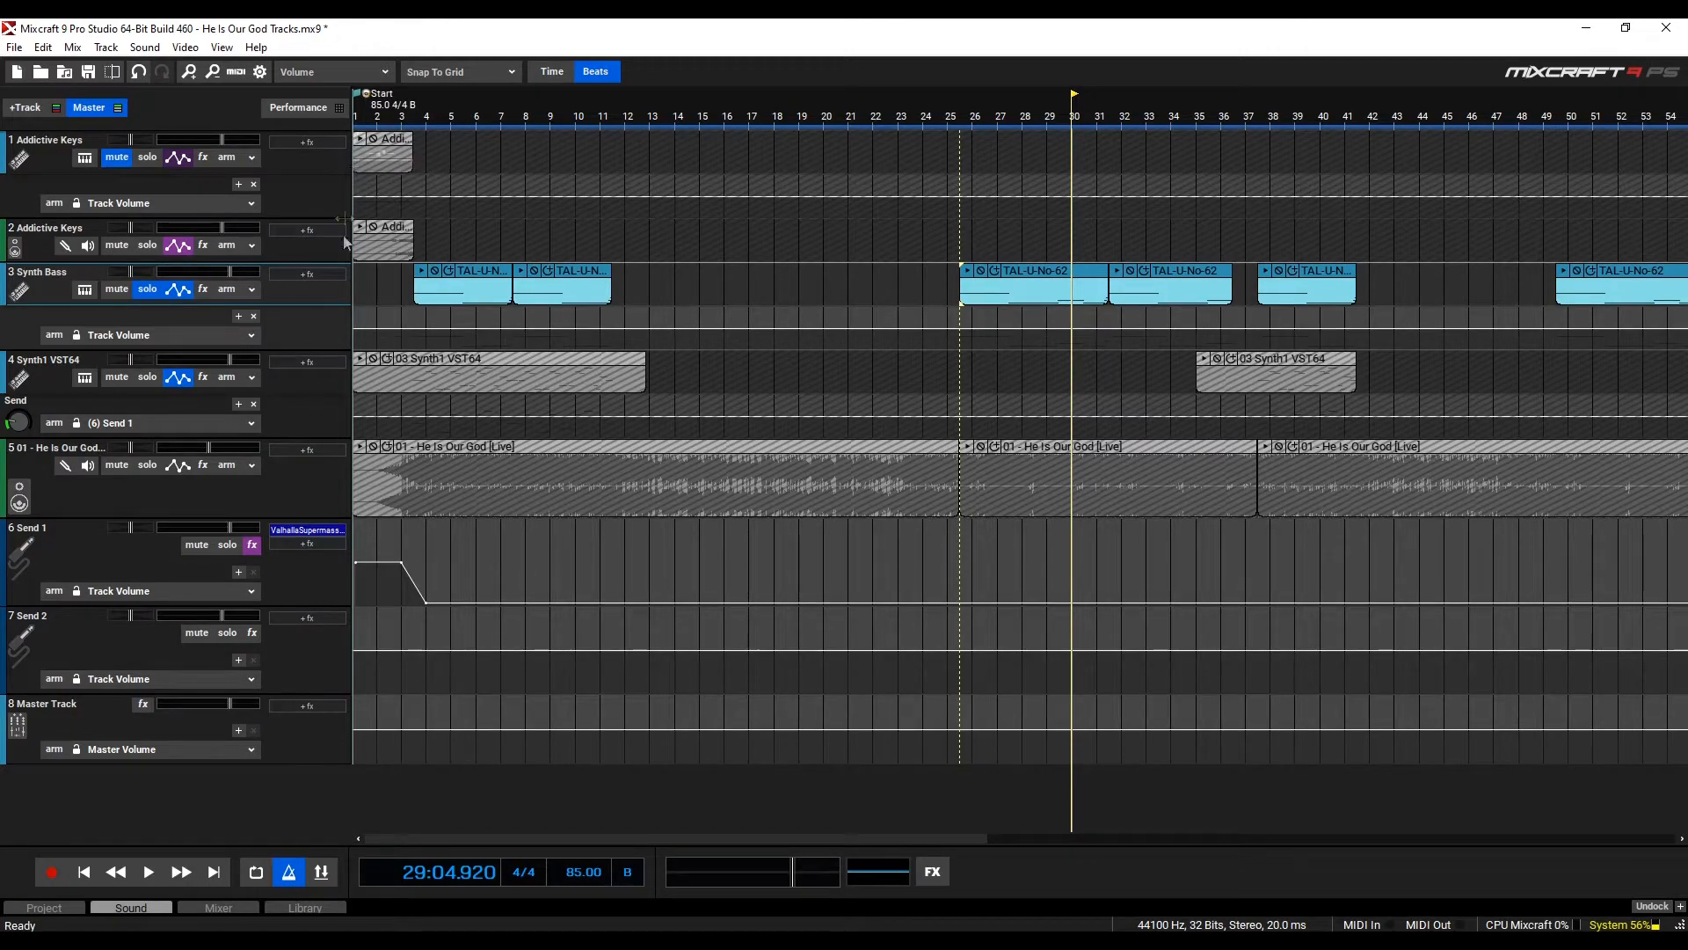
# Solo the He Is Our God audio track instead of Synth Bass, play it from the start, then stop and unsolo it
pyautogui.click(146, 466)
pyautogui.click(147, 289)
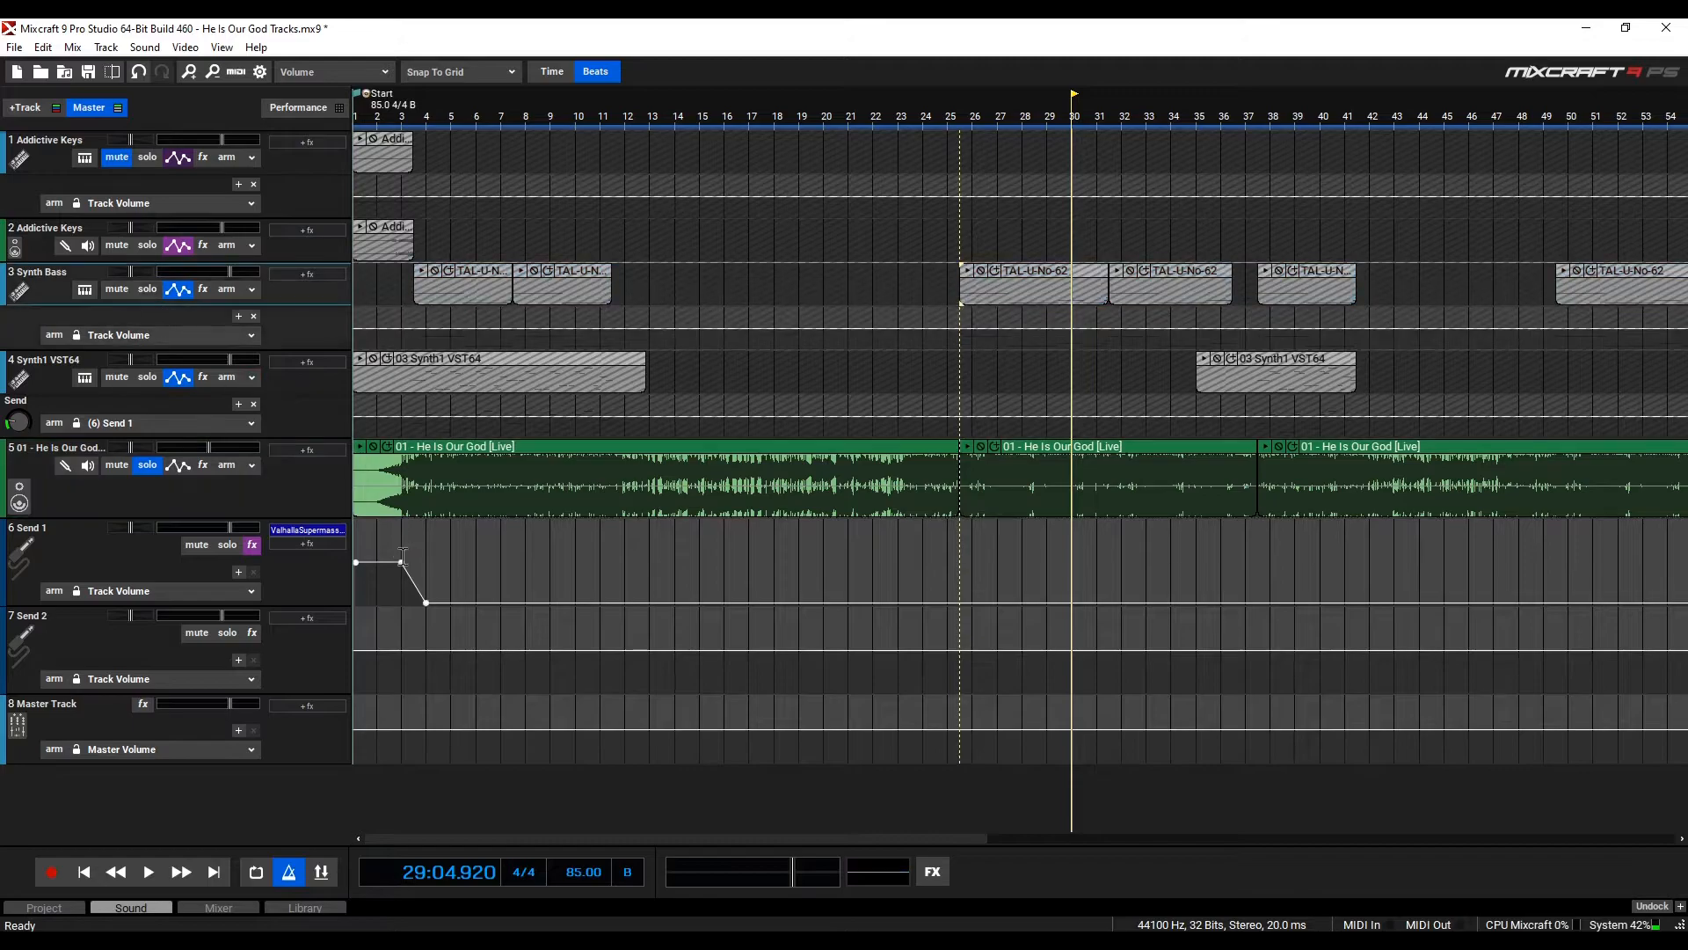
pyautogui.click(372, 522)
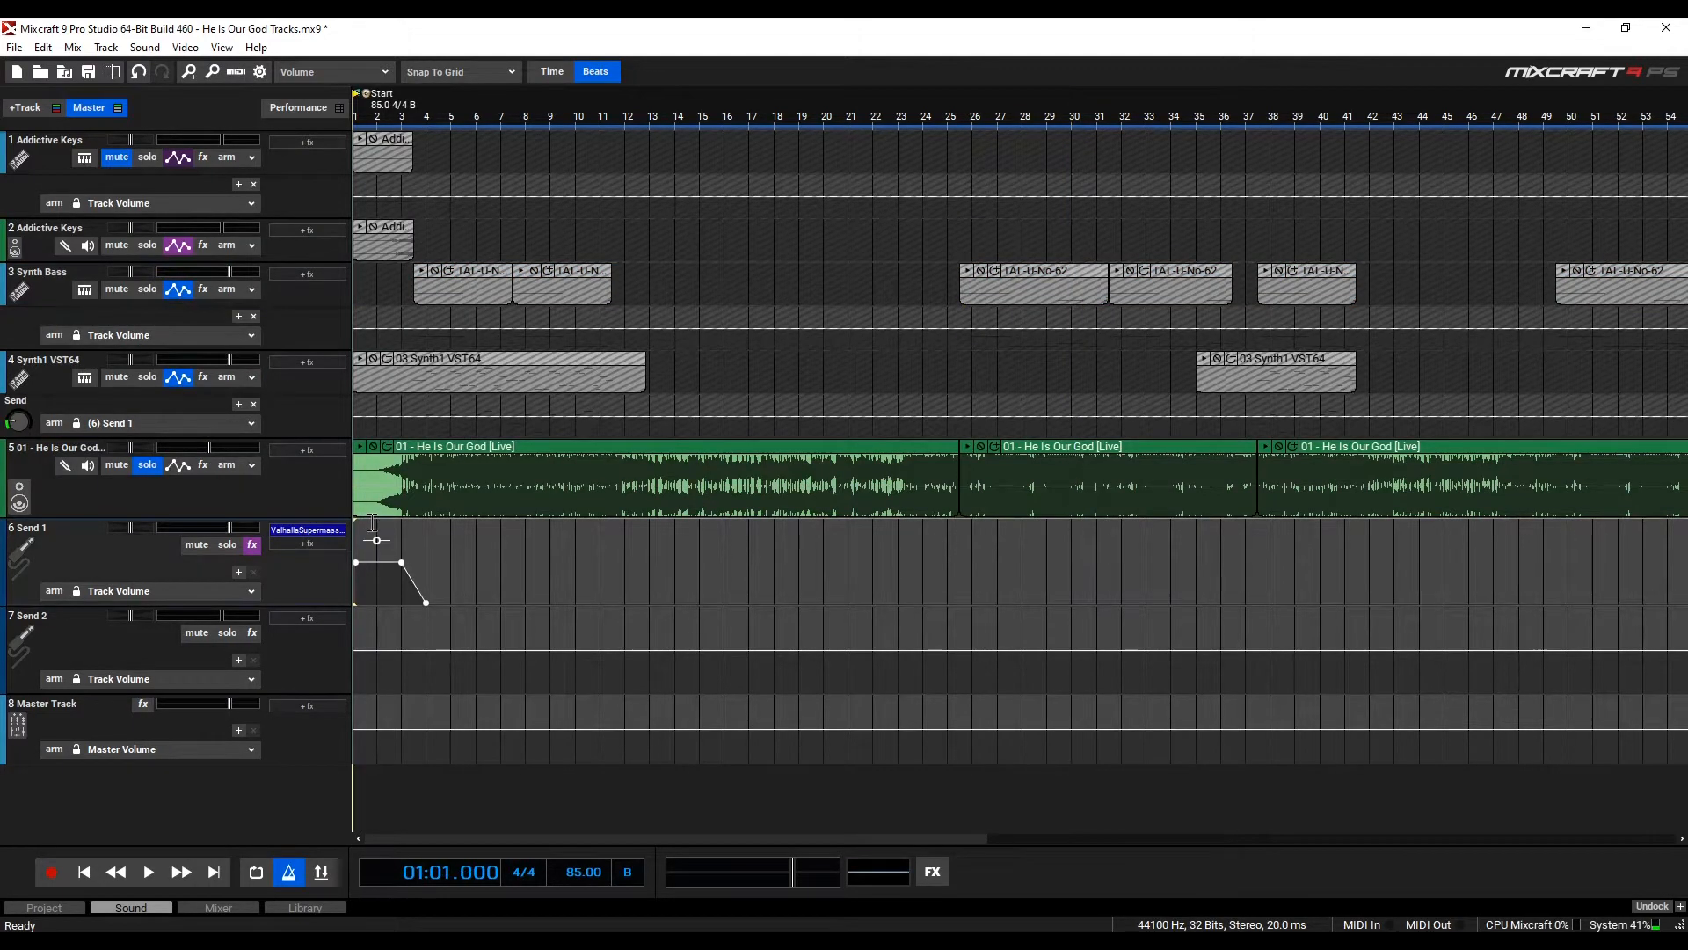
pyautogui.scroll(1, 387, 522)
pyautogui.click(393, 522)
pyautogui.press('space')
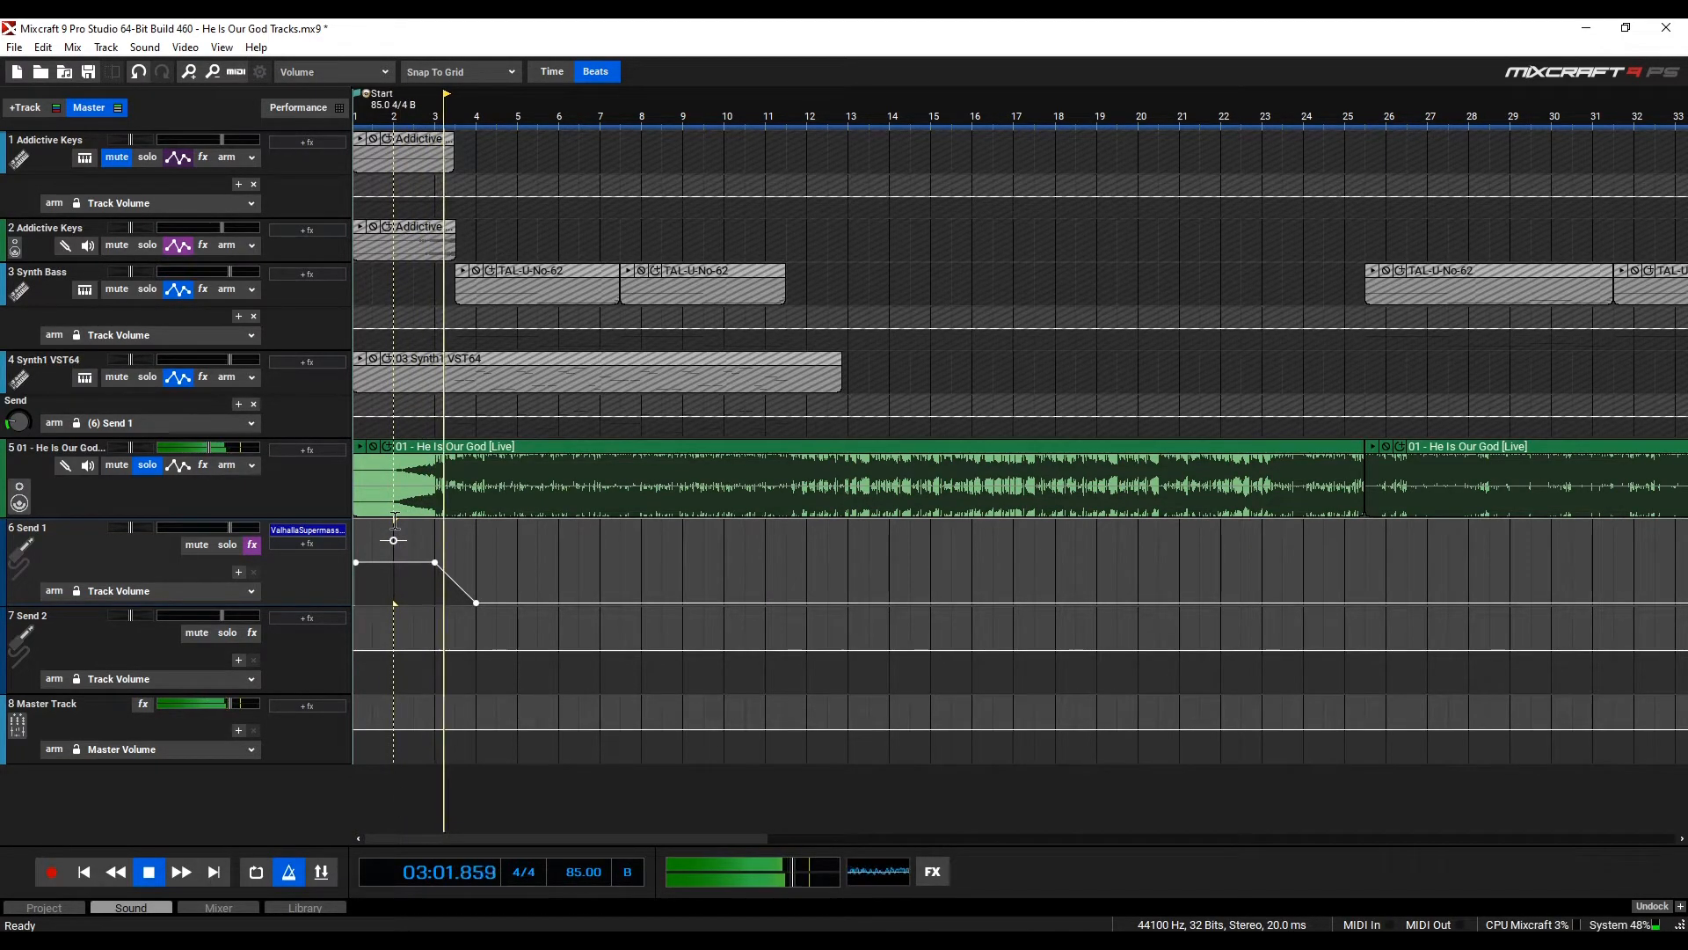
pyautogui.click(151, 875)
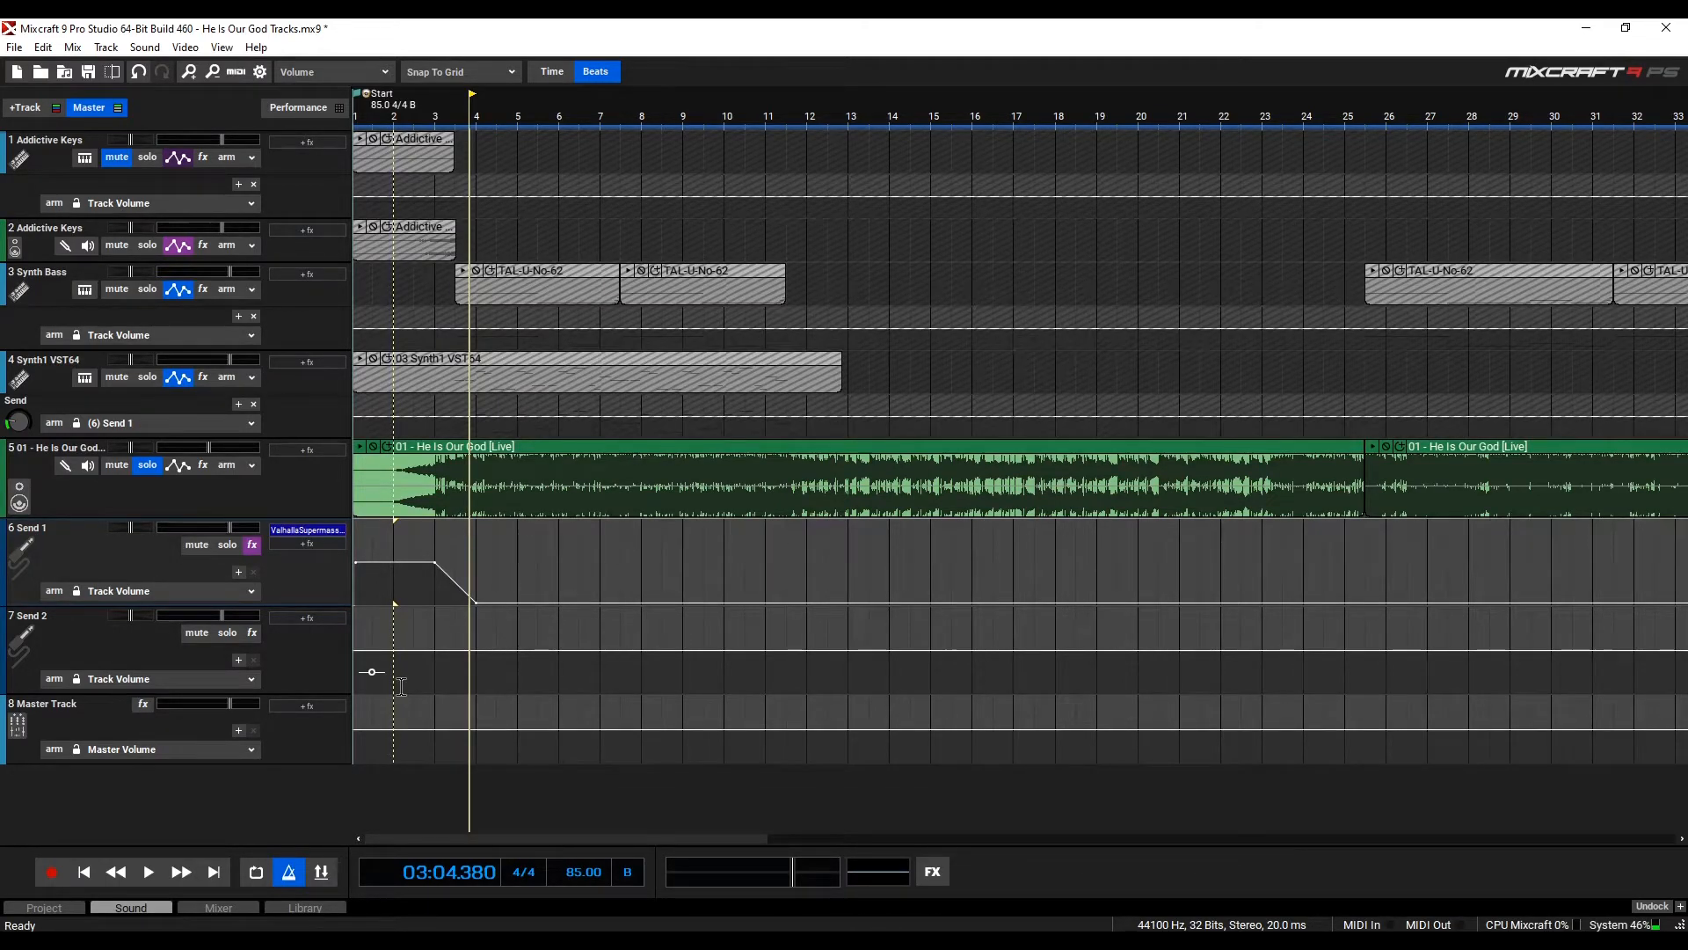
pyautogui.click(148, 467)
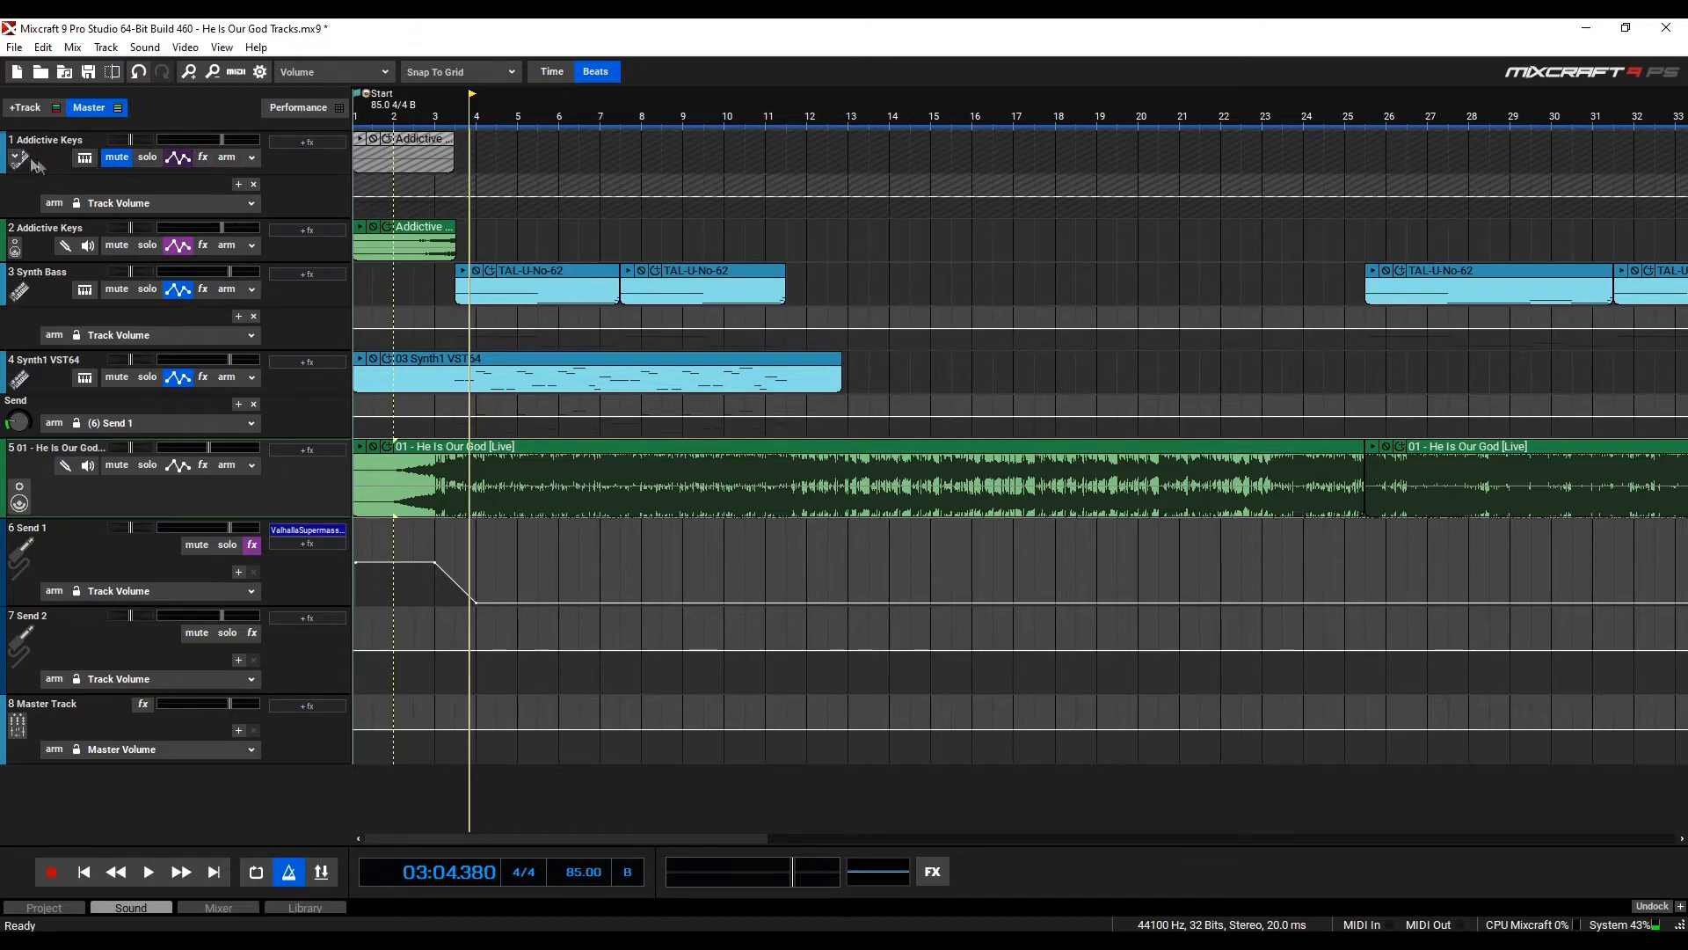
# Unmute the first Addictive Keys track and inspect its Addictive Keys instrument, closing both windows
pyautogui.click(114, 159)
pyautogui.click(116, 159)
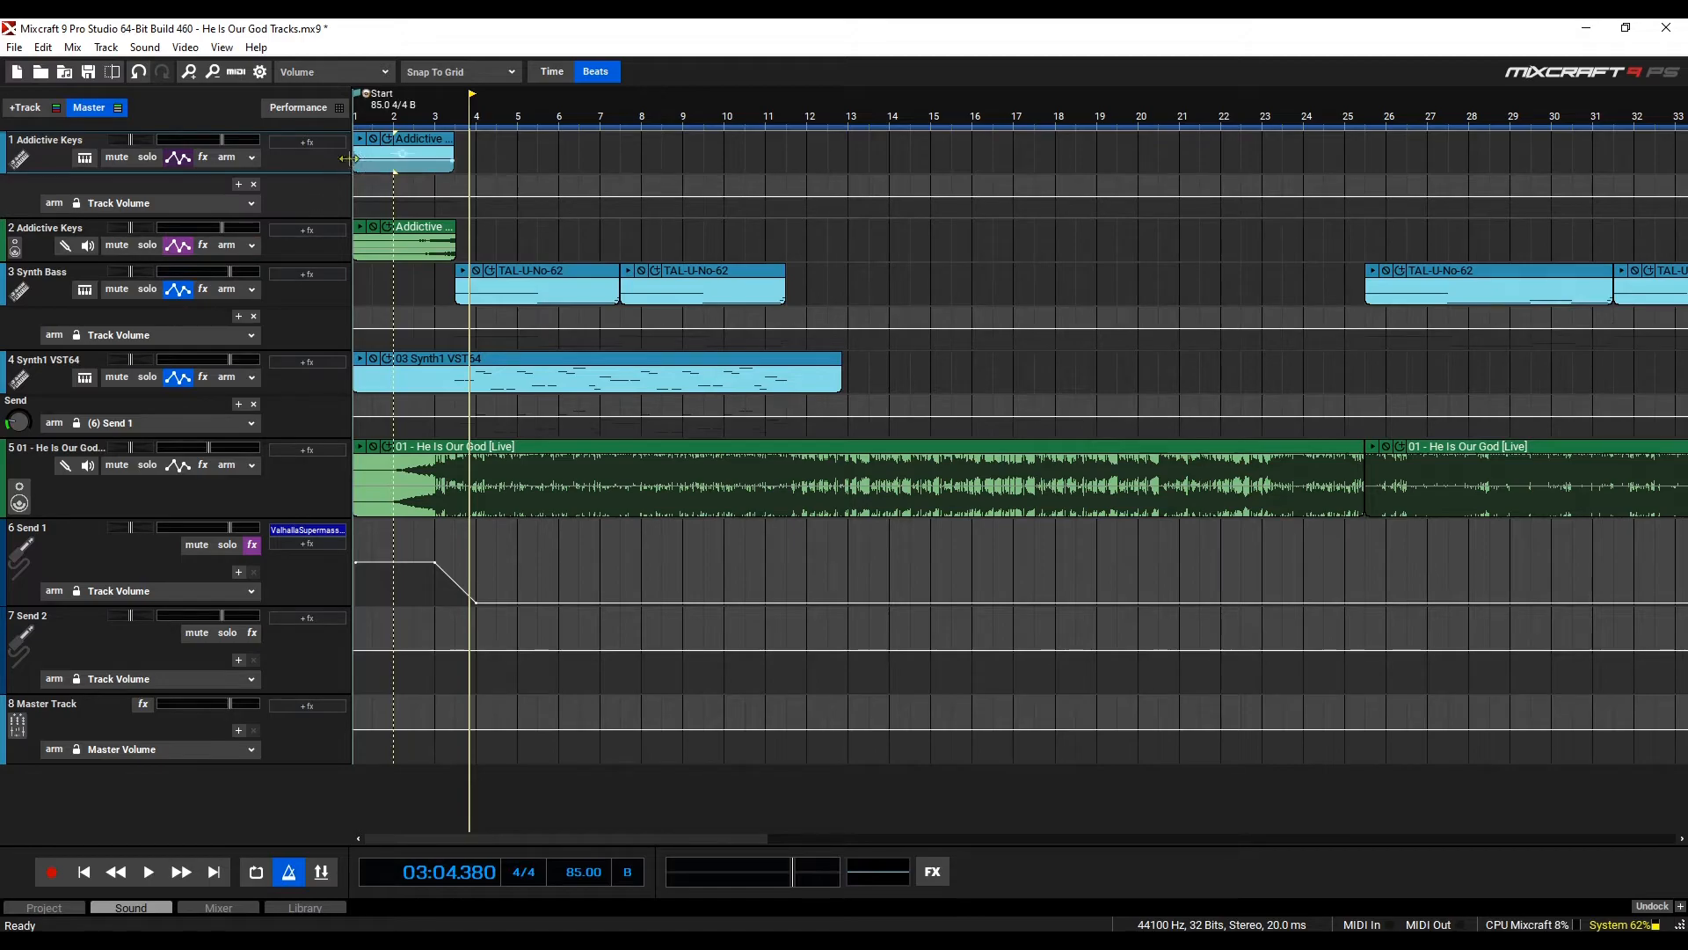
pyautogui.click(84, 158)
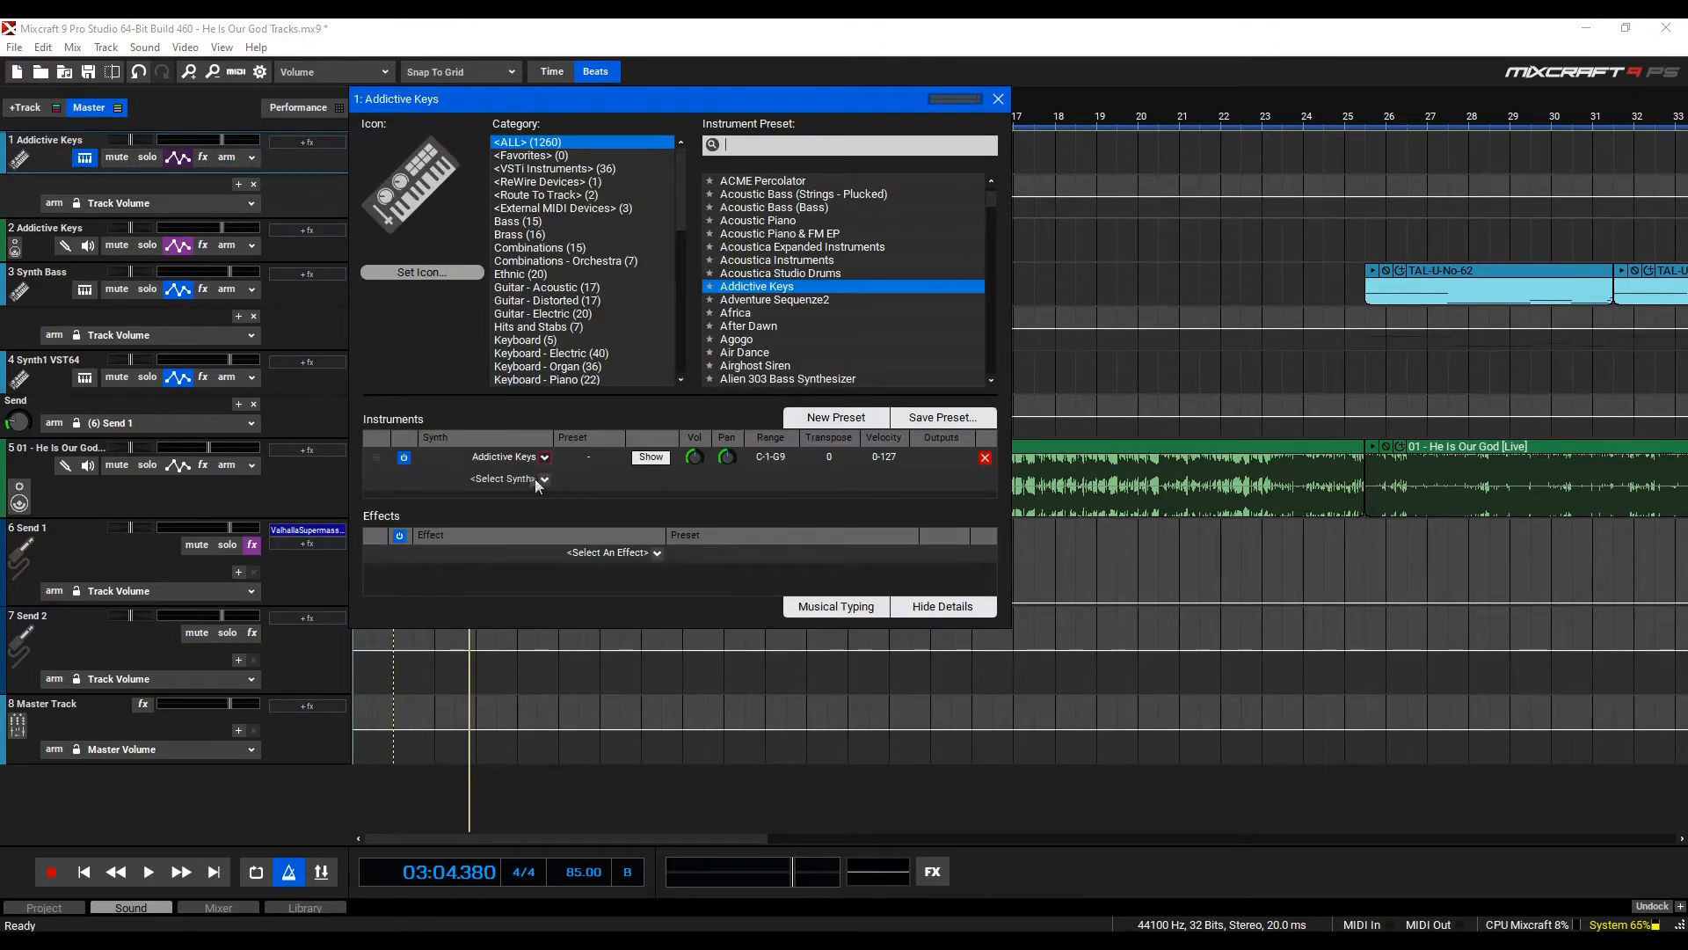
pyautogui.click(651, 457)
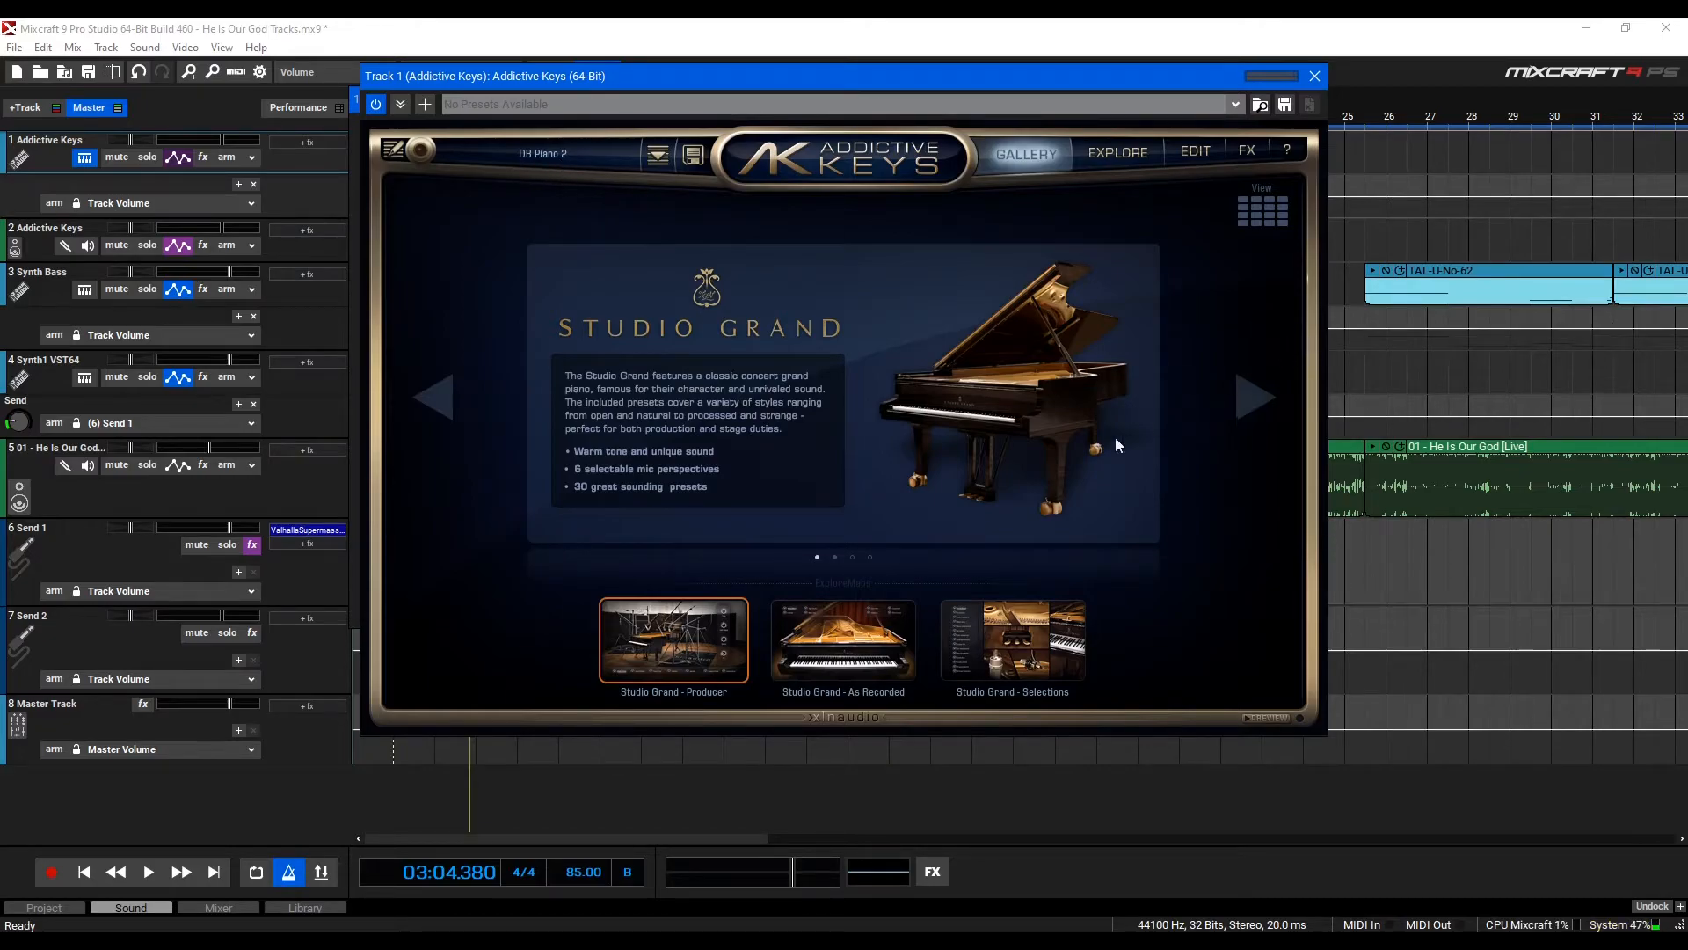
pyautogui.click(1312, 78)
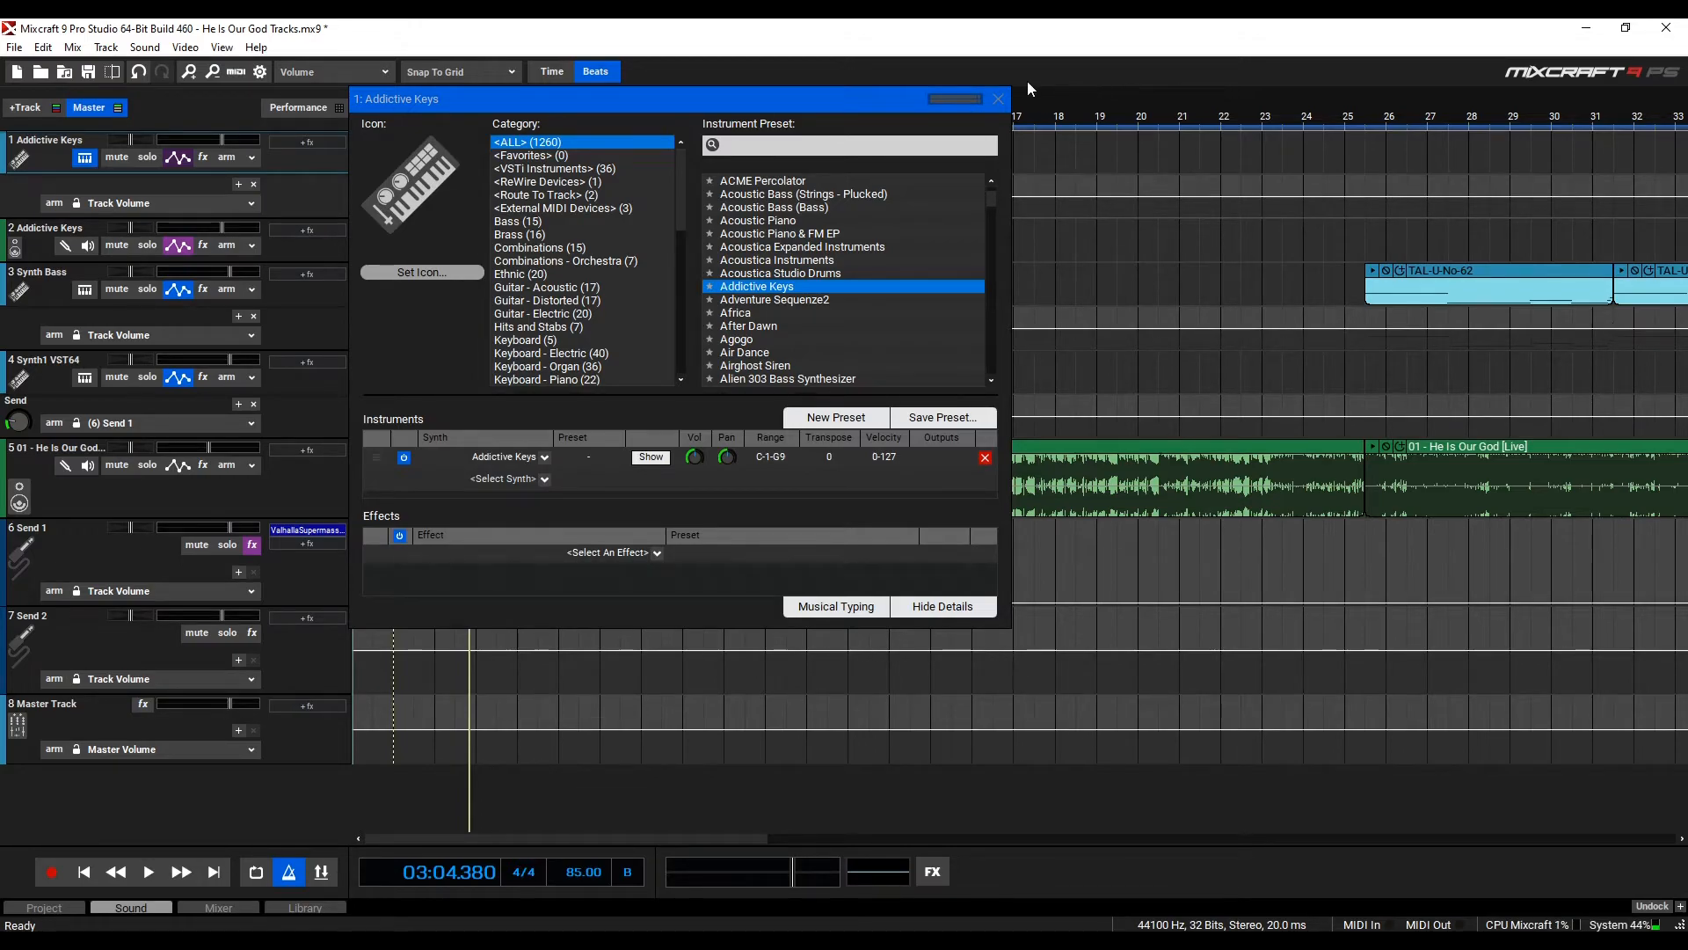
pyautogui.click(1000, 98)
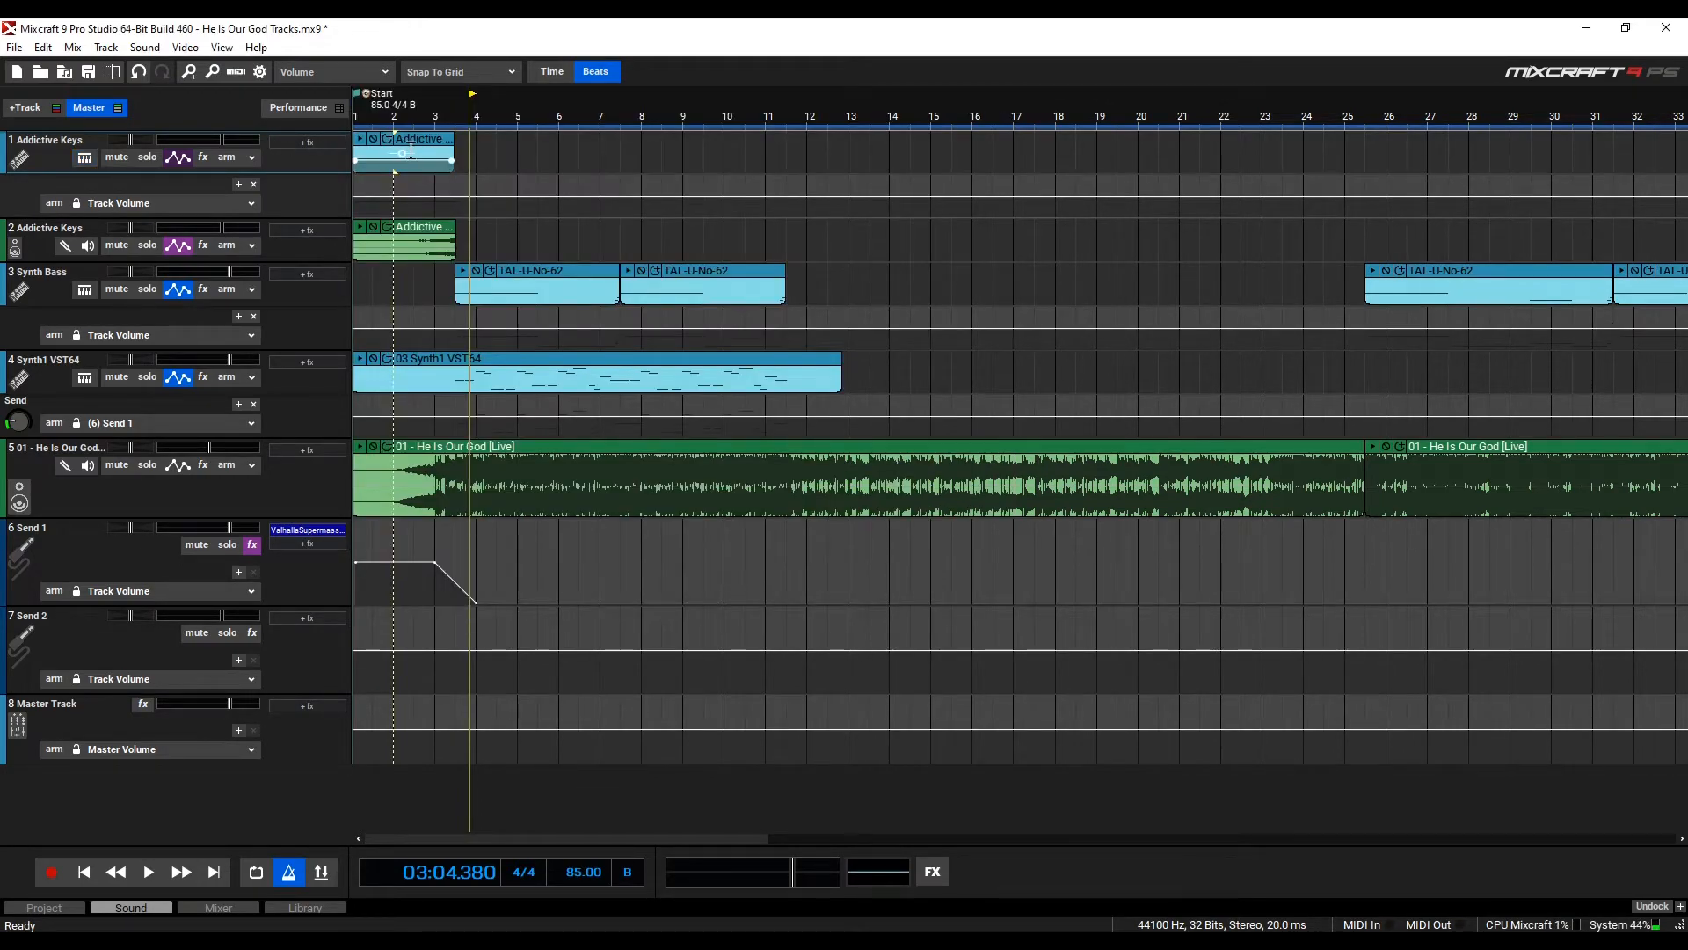
# Open the first Addictive Keys clip in the piano roll editor and preview it, then stop playback
pyautogui.doubleClick(412, 151)
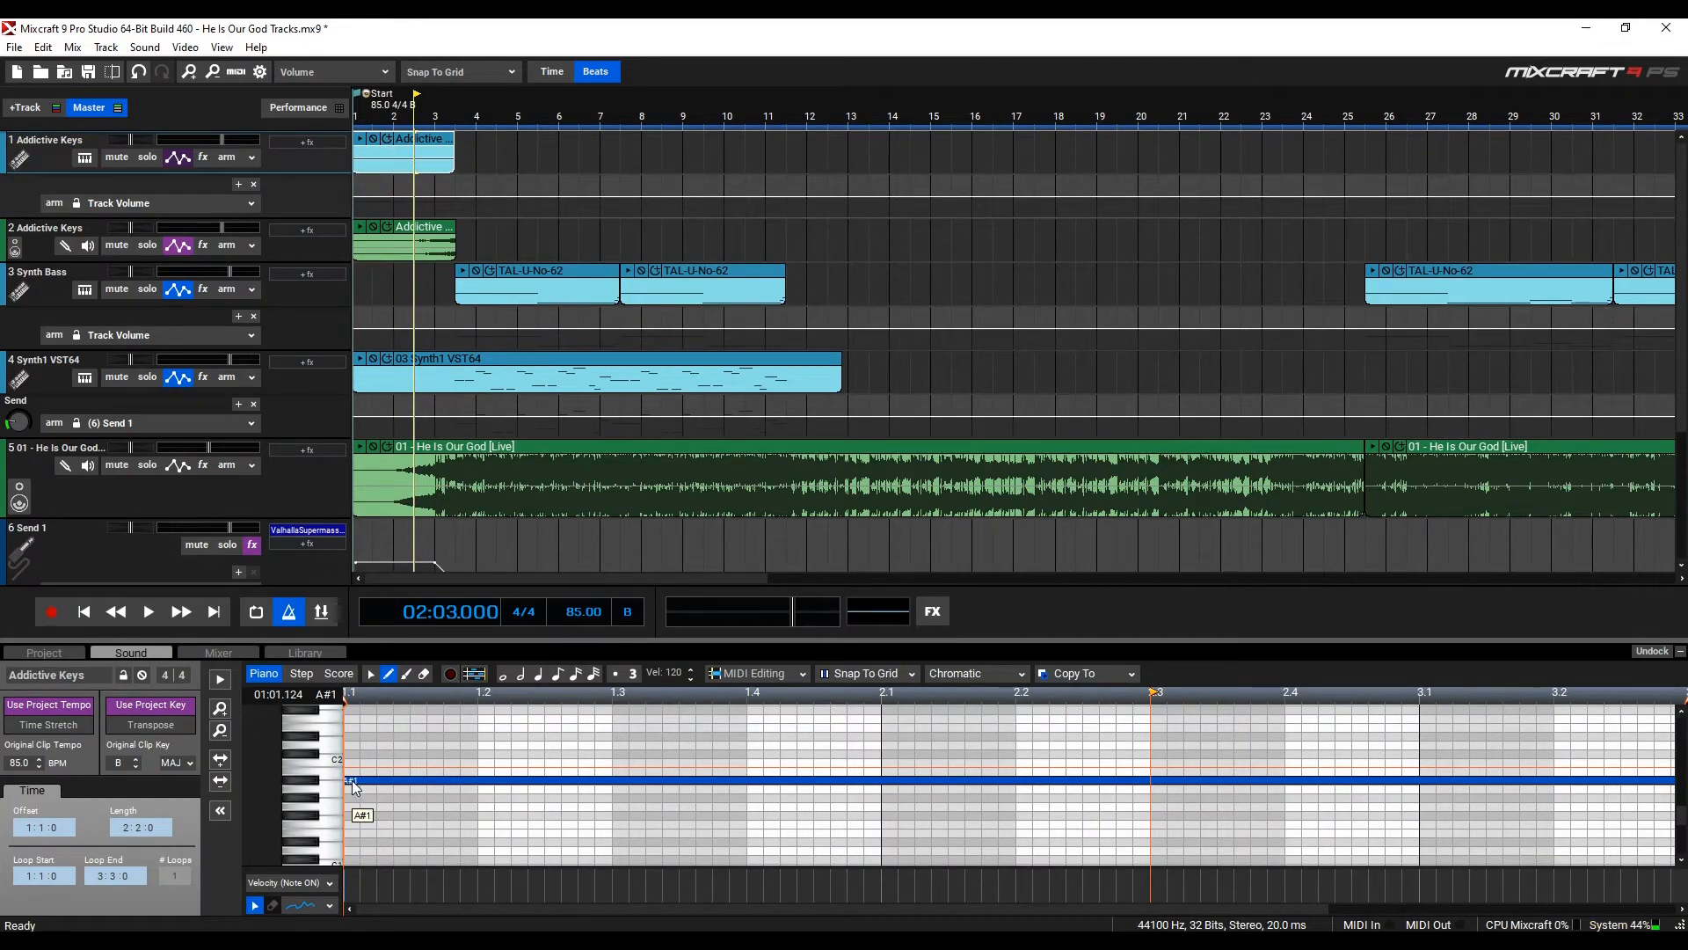
pyautogui.click(221, 680)
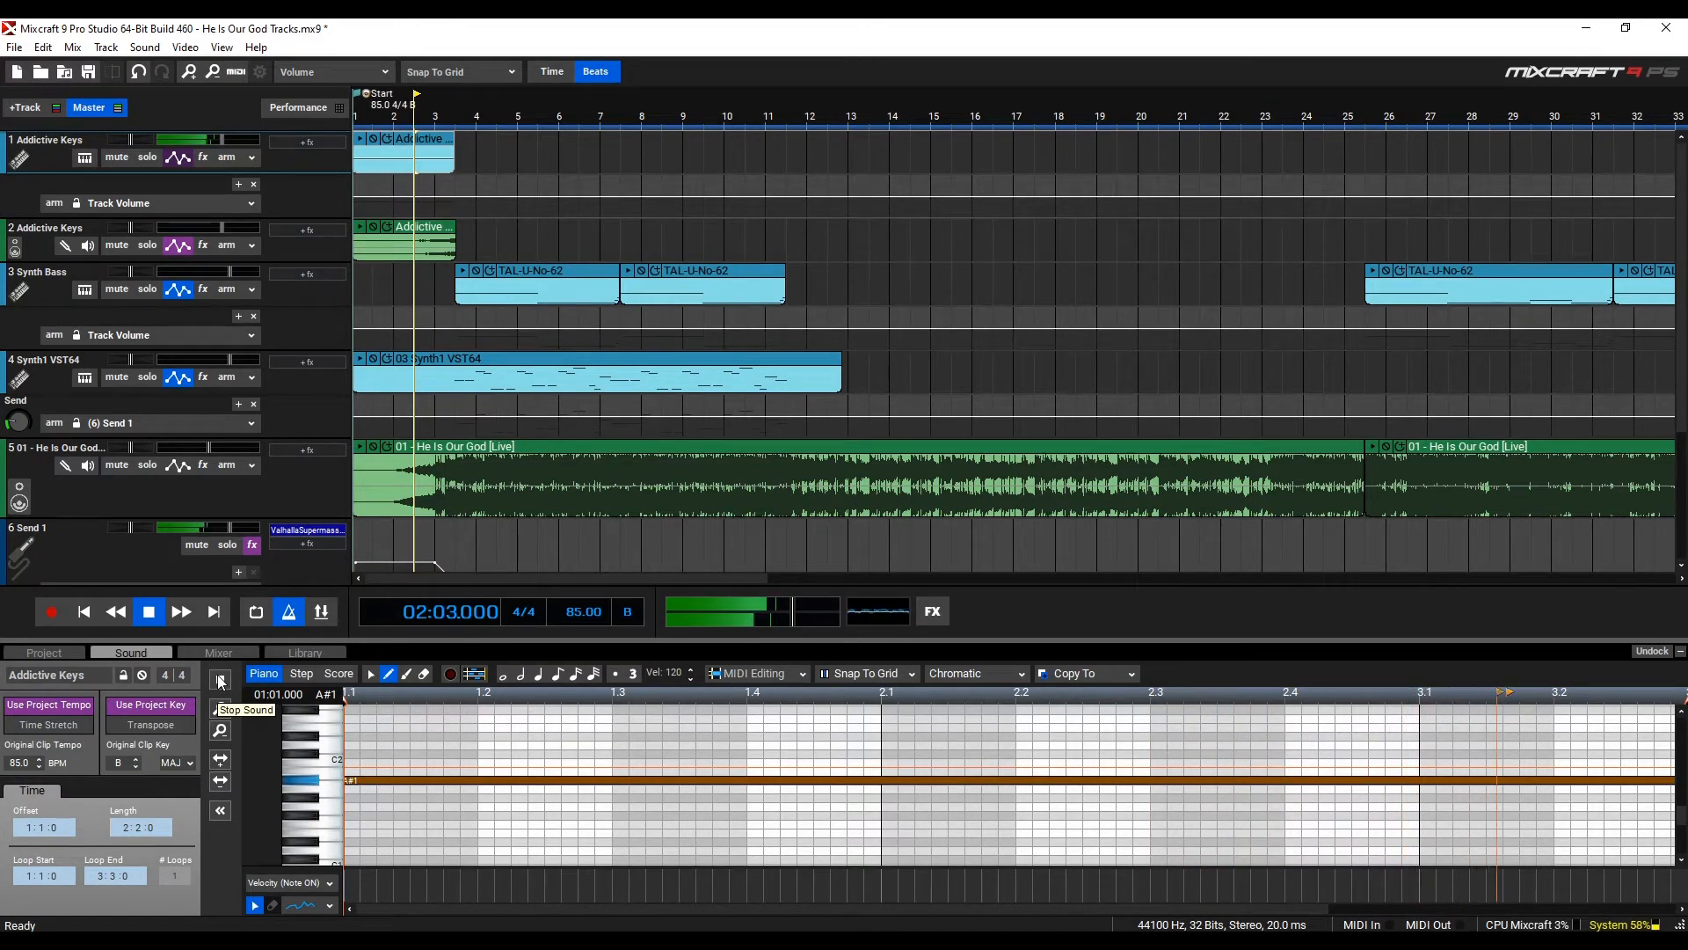
pyautogui.click(146, 618)
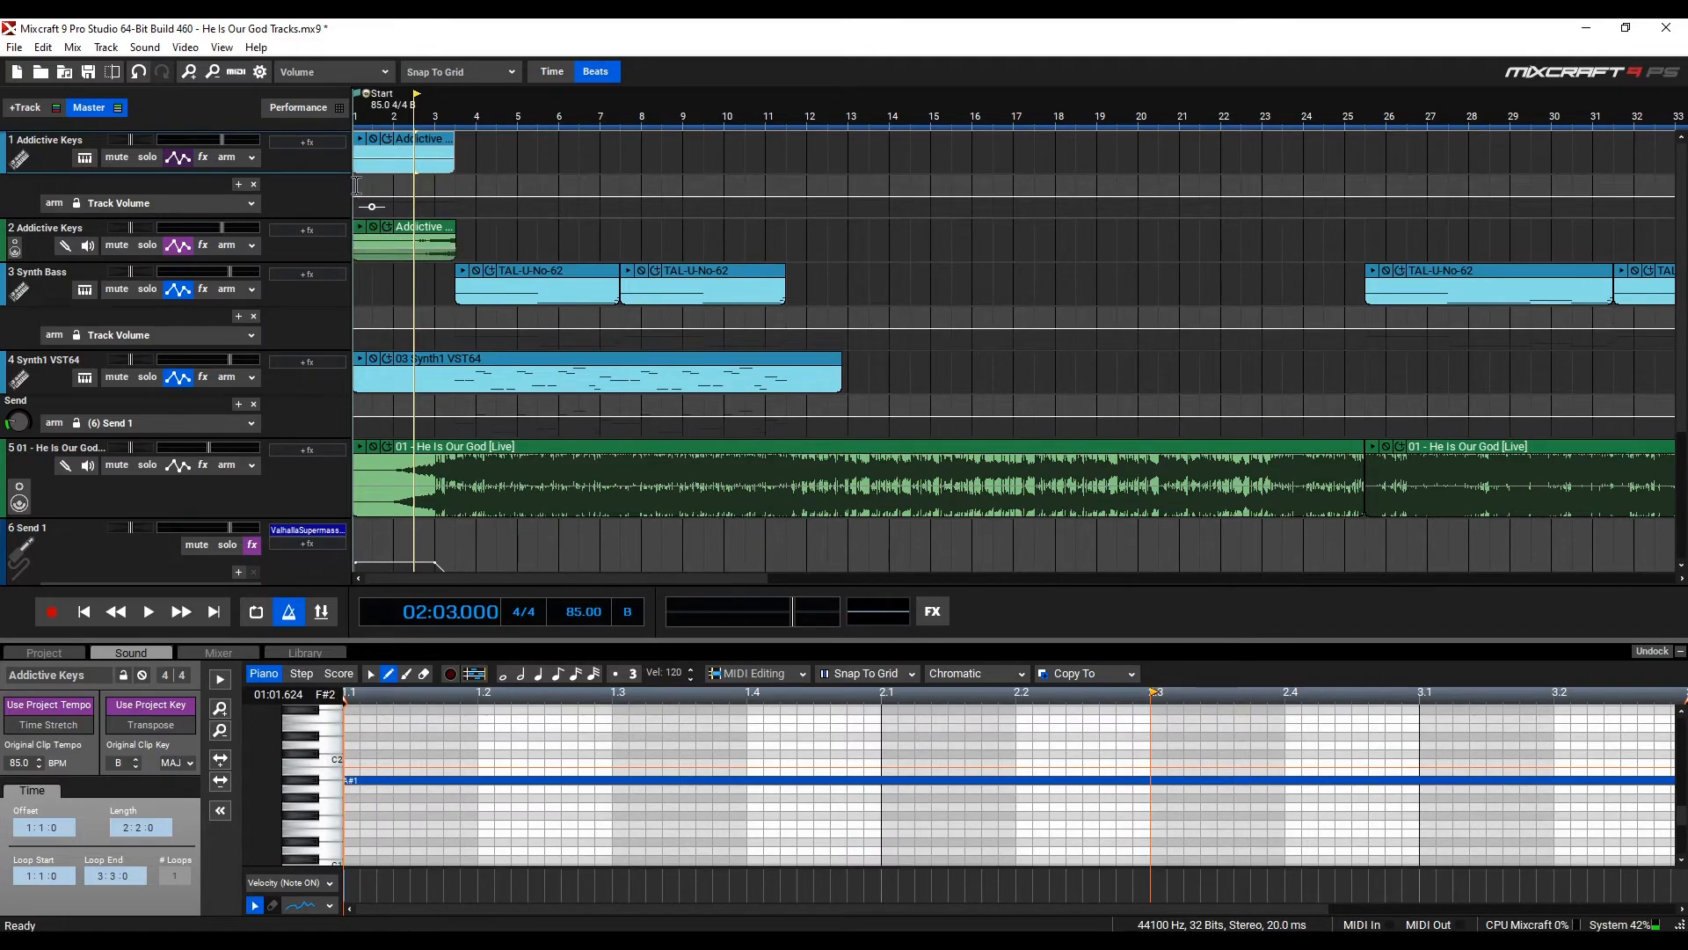
# Solo the second Addictive Keys track, play it from the start, then stop and unsolo it
pyautogui.click(159, 246)
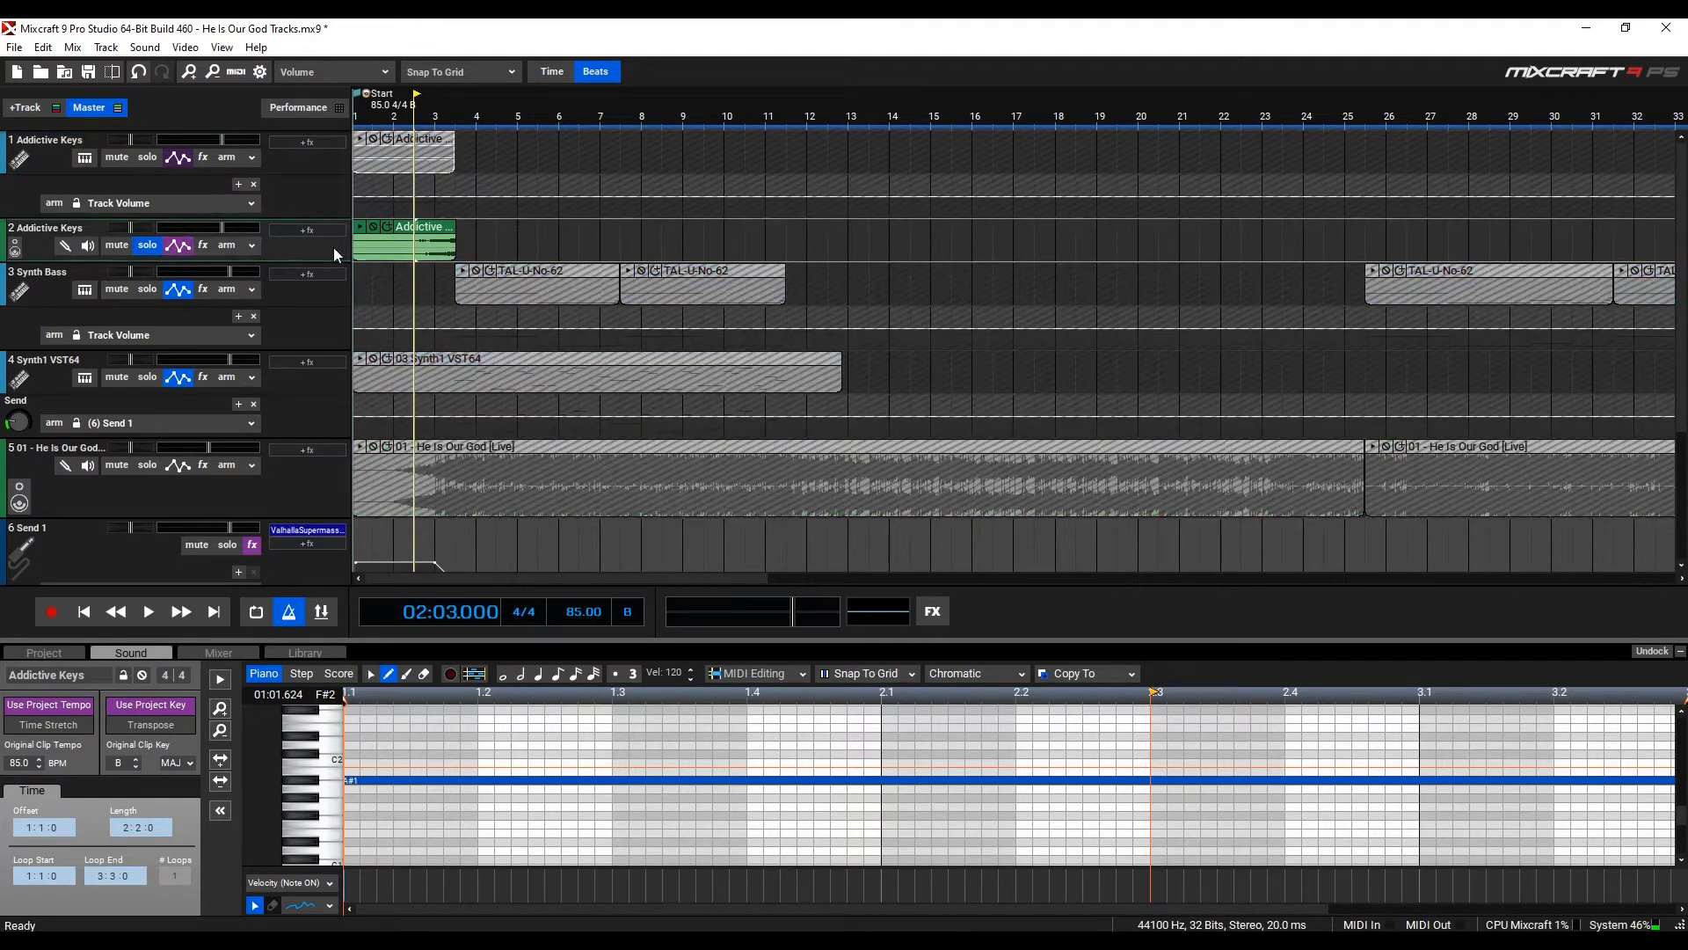
pyautogui.press('Home')
pyautogui.press('space')
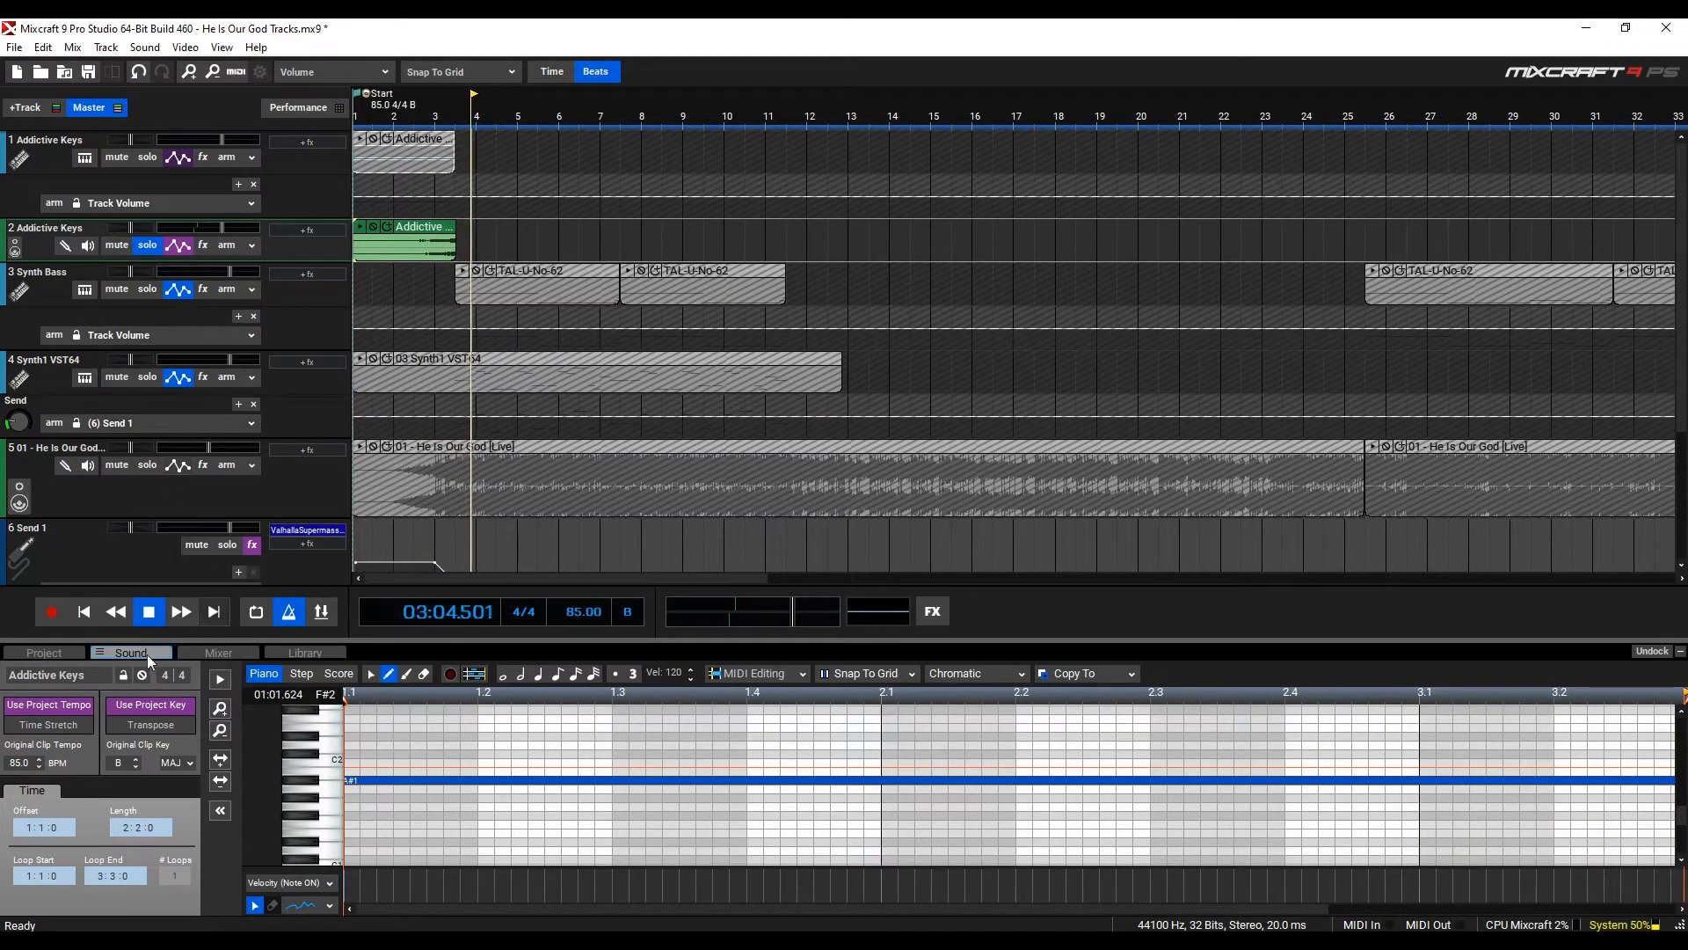
pyautogui.click(148, 611)
pyautogui.click(146, 245)
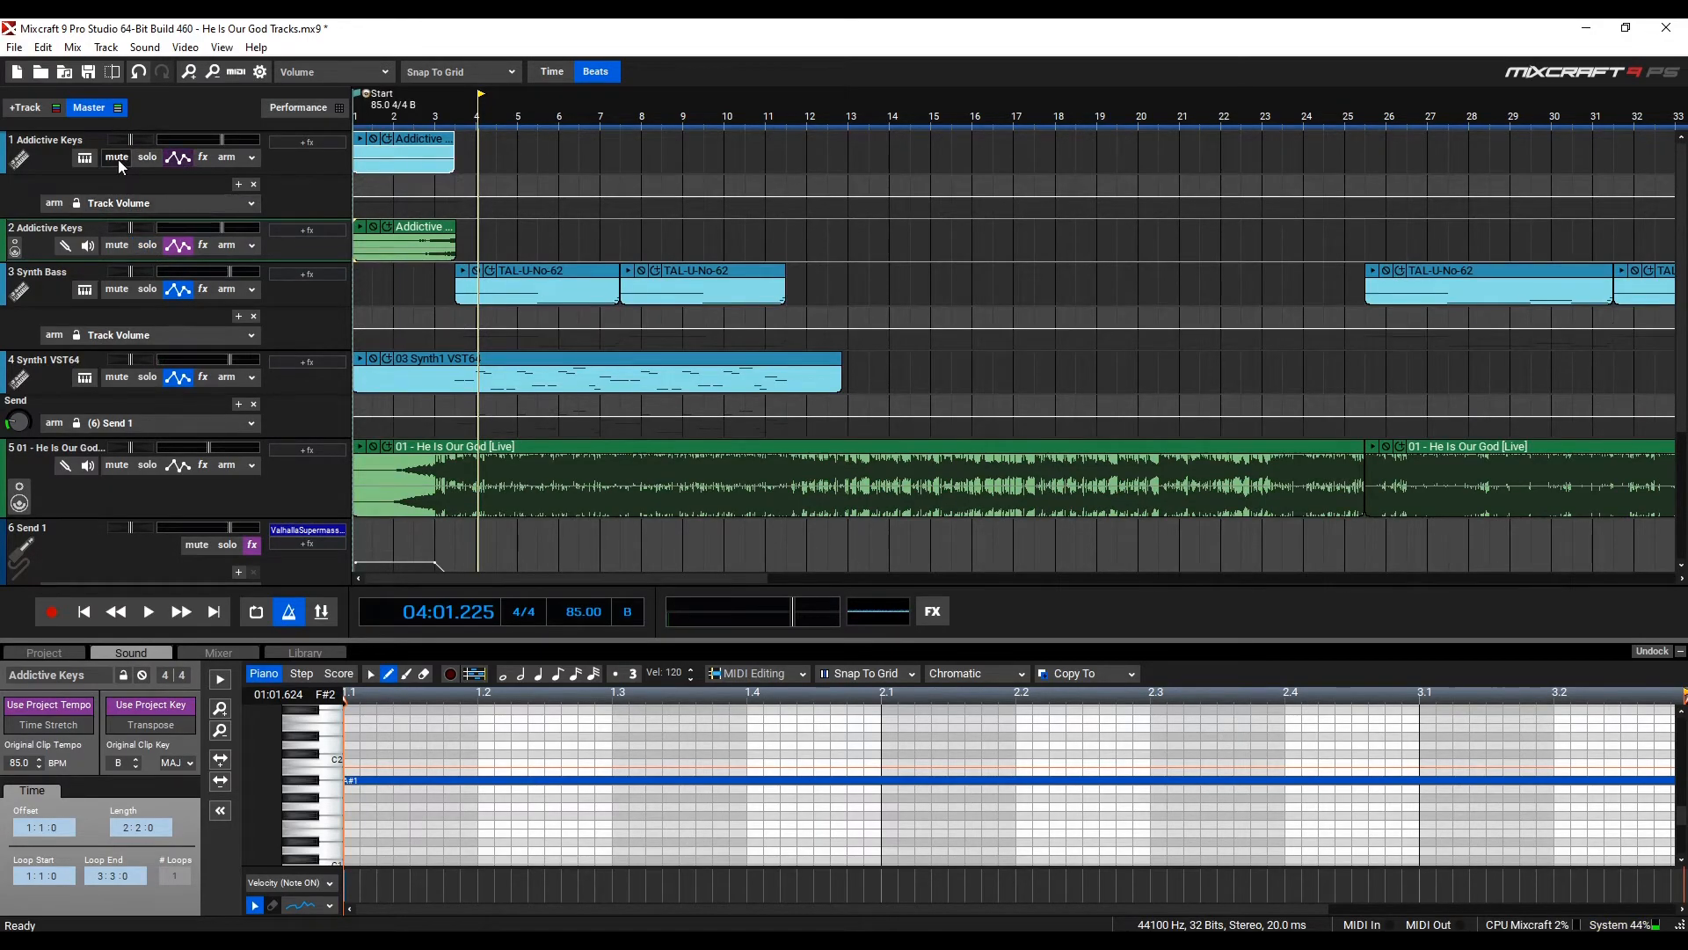
# Mute the first Addictive Keys track and move the He Is Our God clip to start at bar 3
pyautogui.click(118, 160)
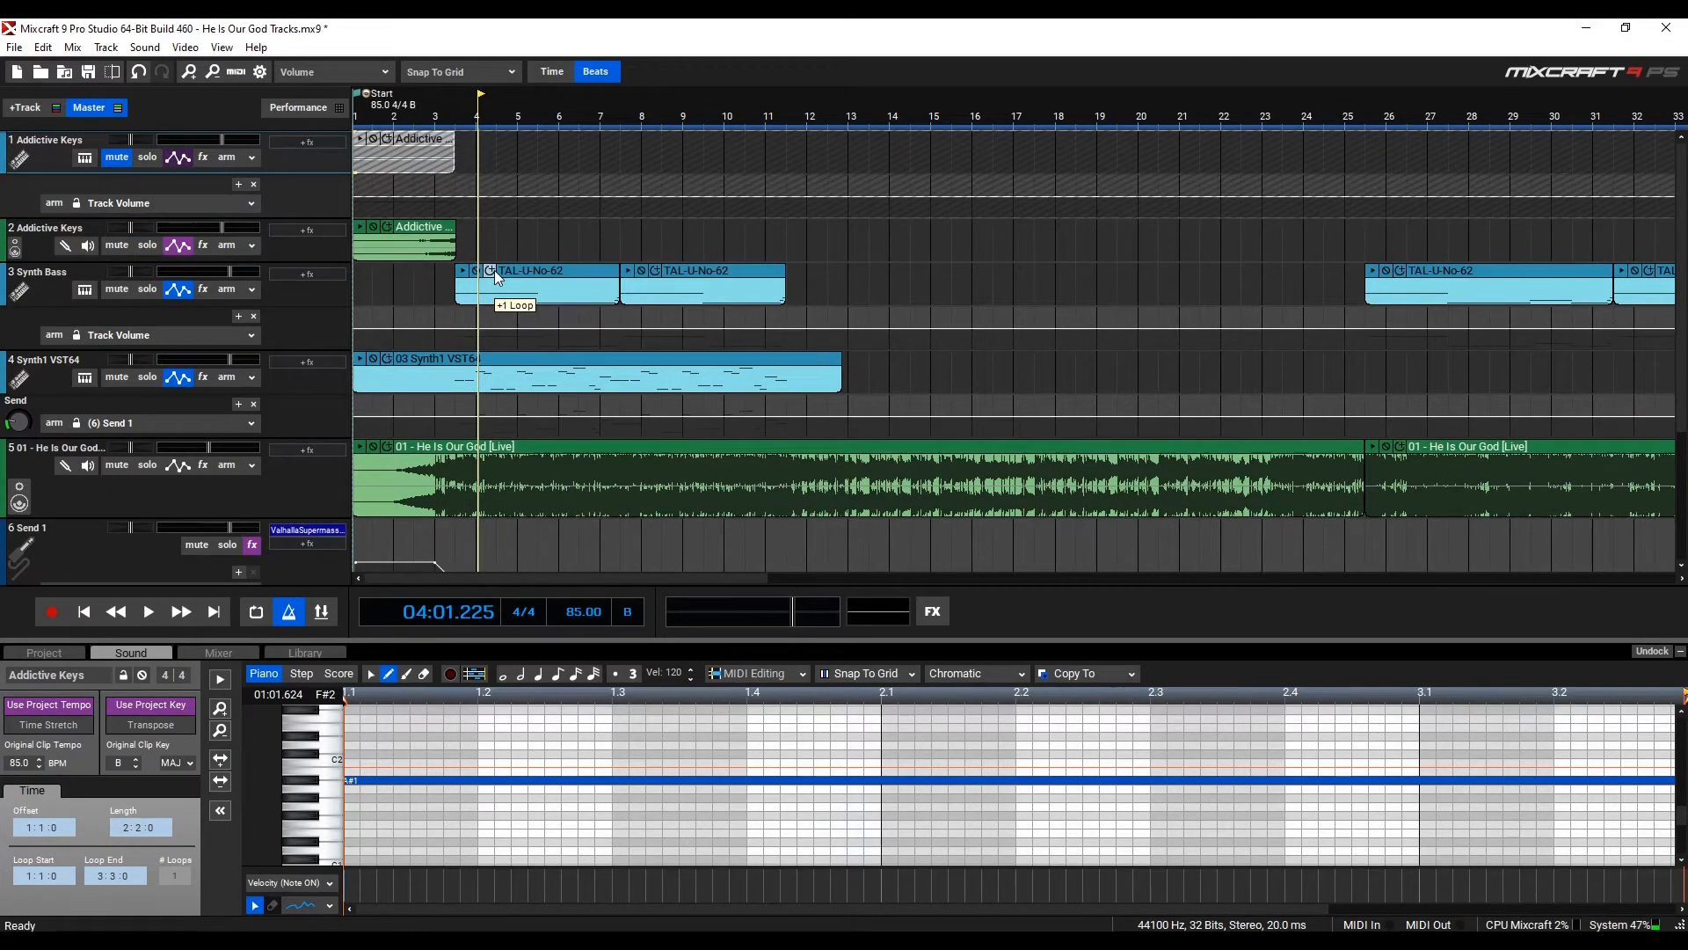
pyautogui.press('Home')
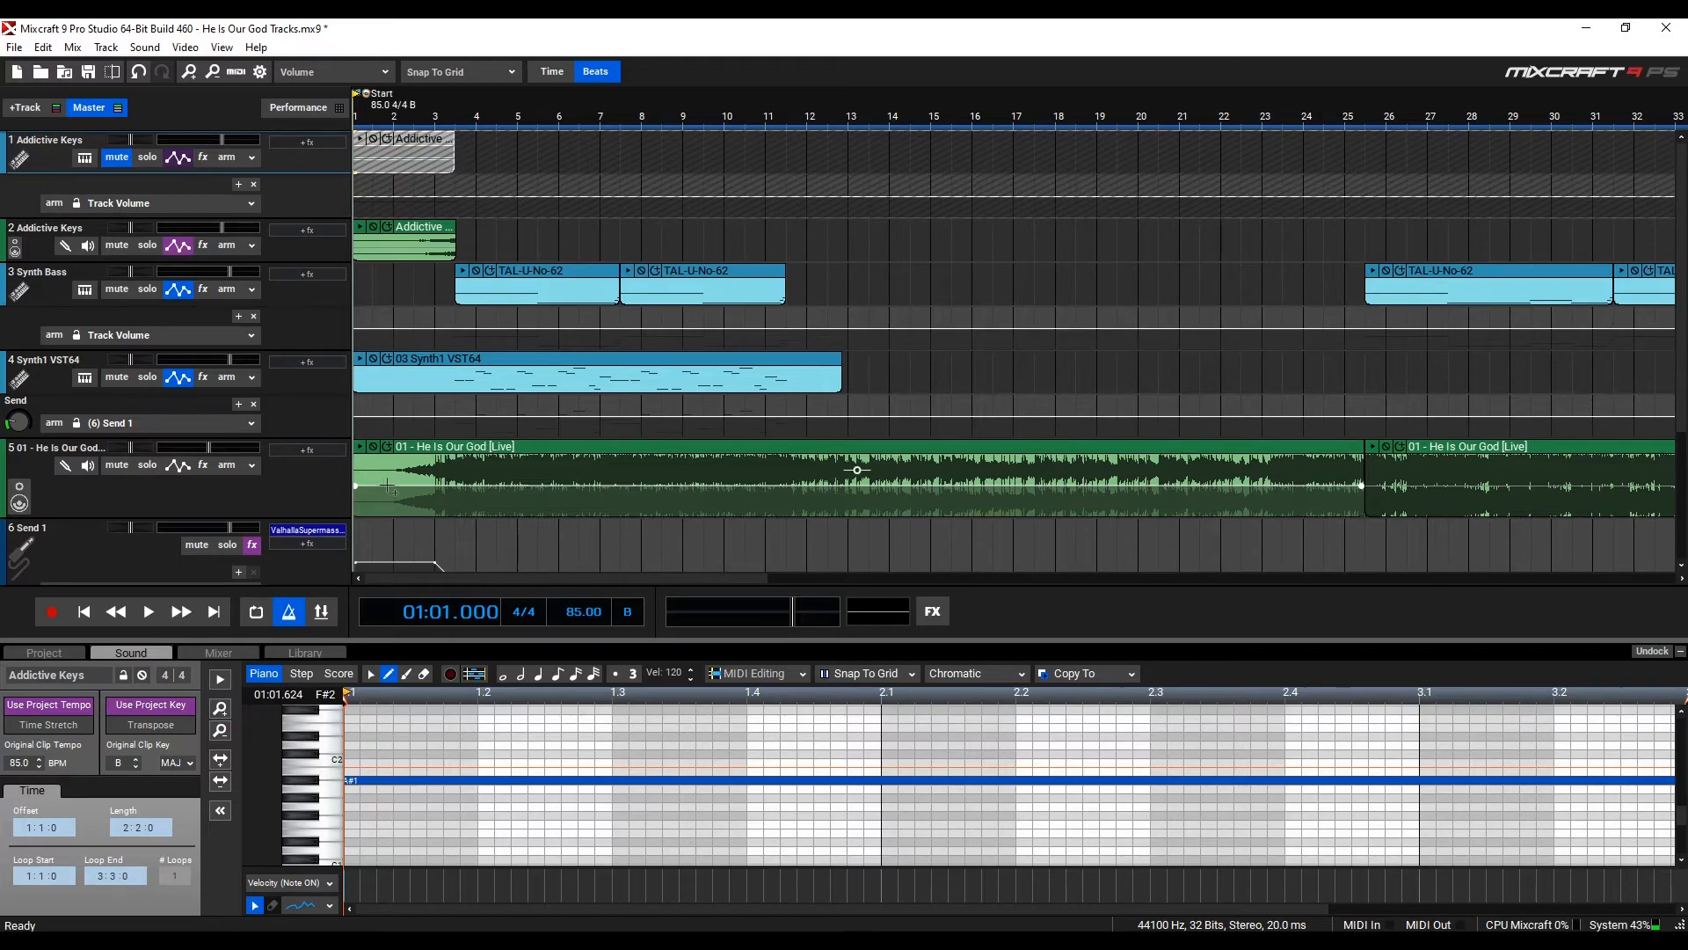
pyautogui.moveTo(365, 462); pyautogui.dragTo(444, 466)
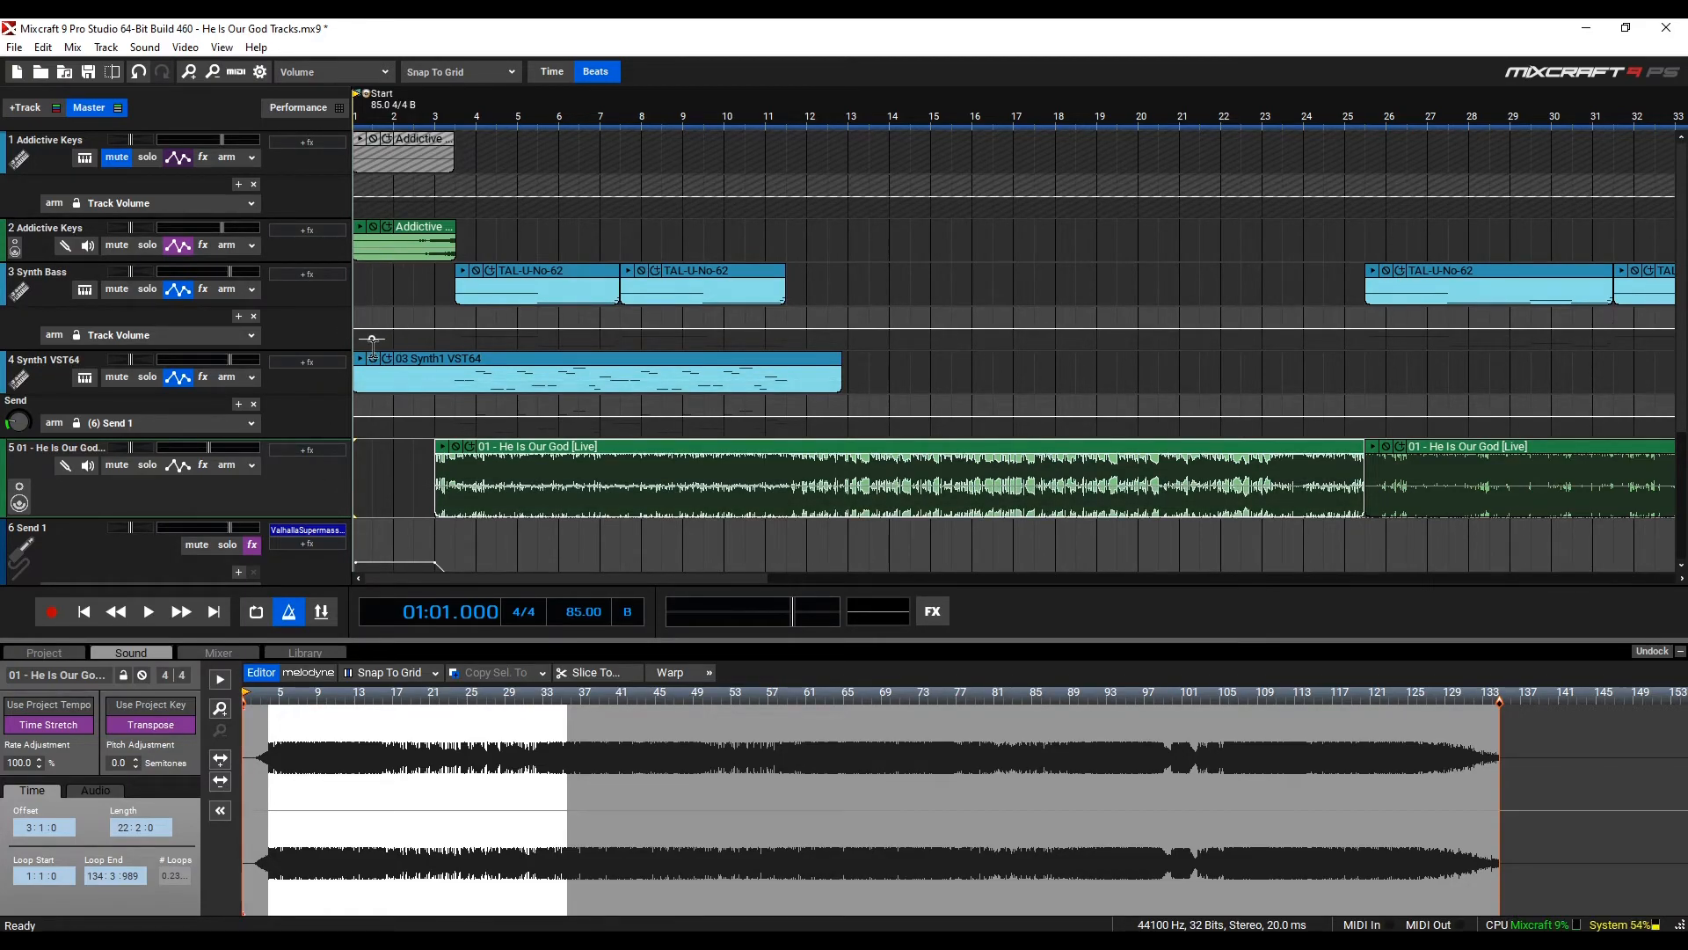
# Play the arrangement from the start with the moved clip, then stop
pyautogui.press('space')
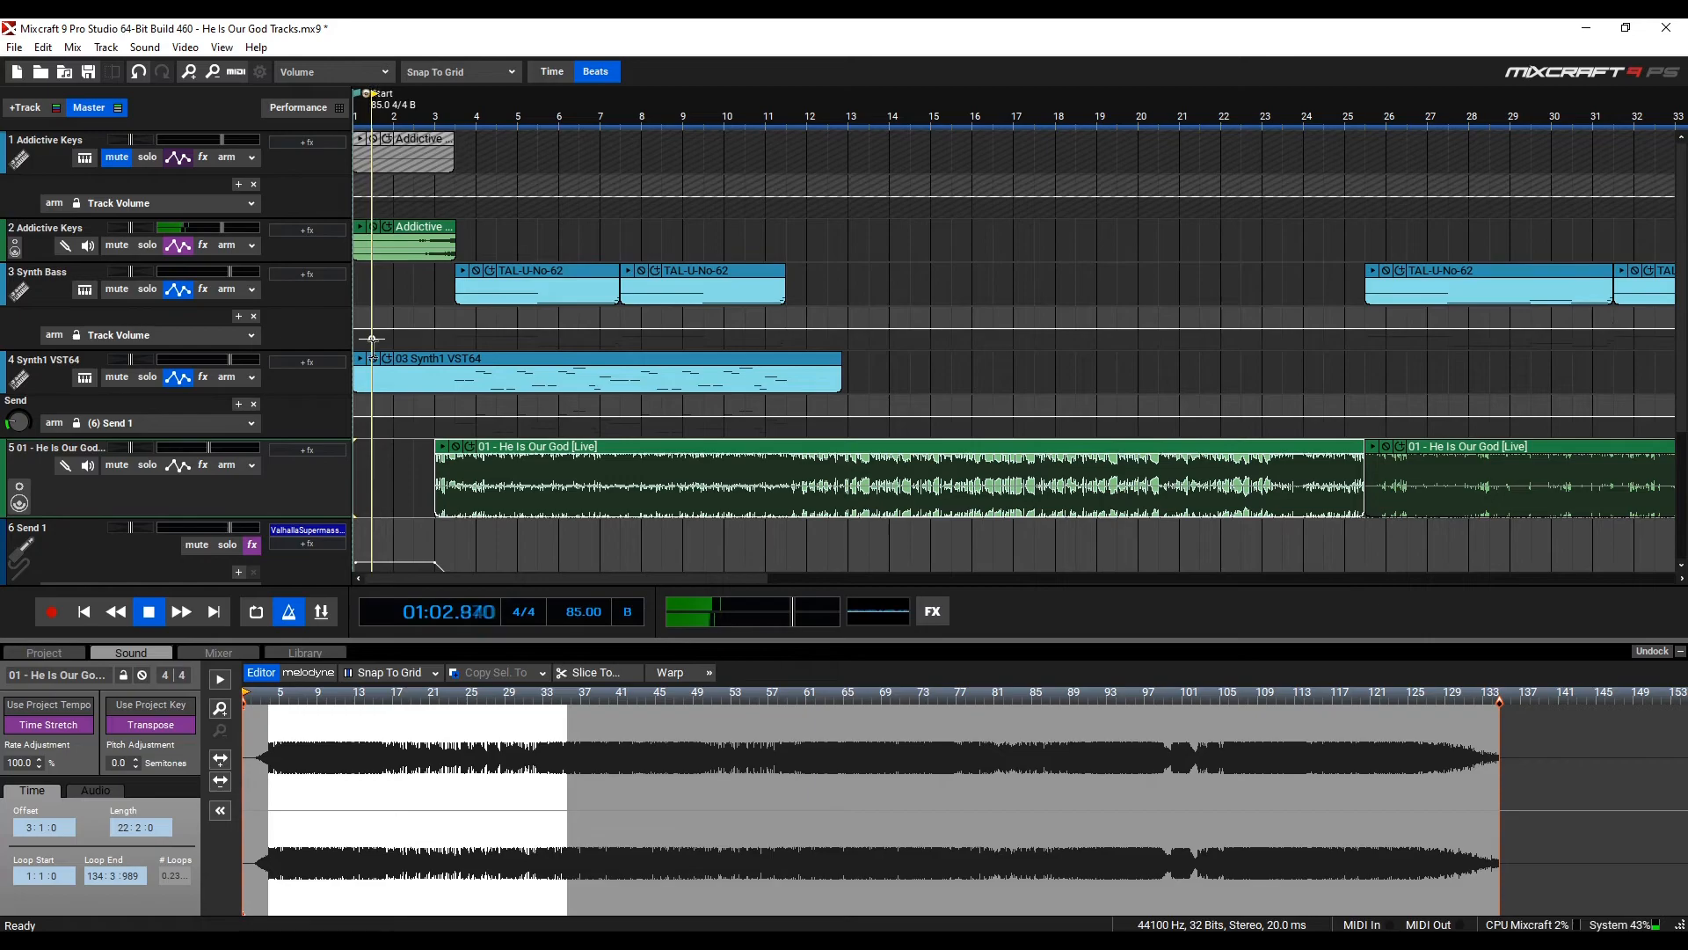
pyautogui.click(151, 615)
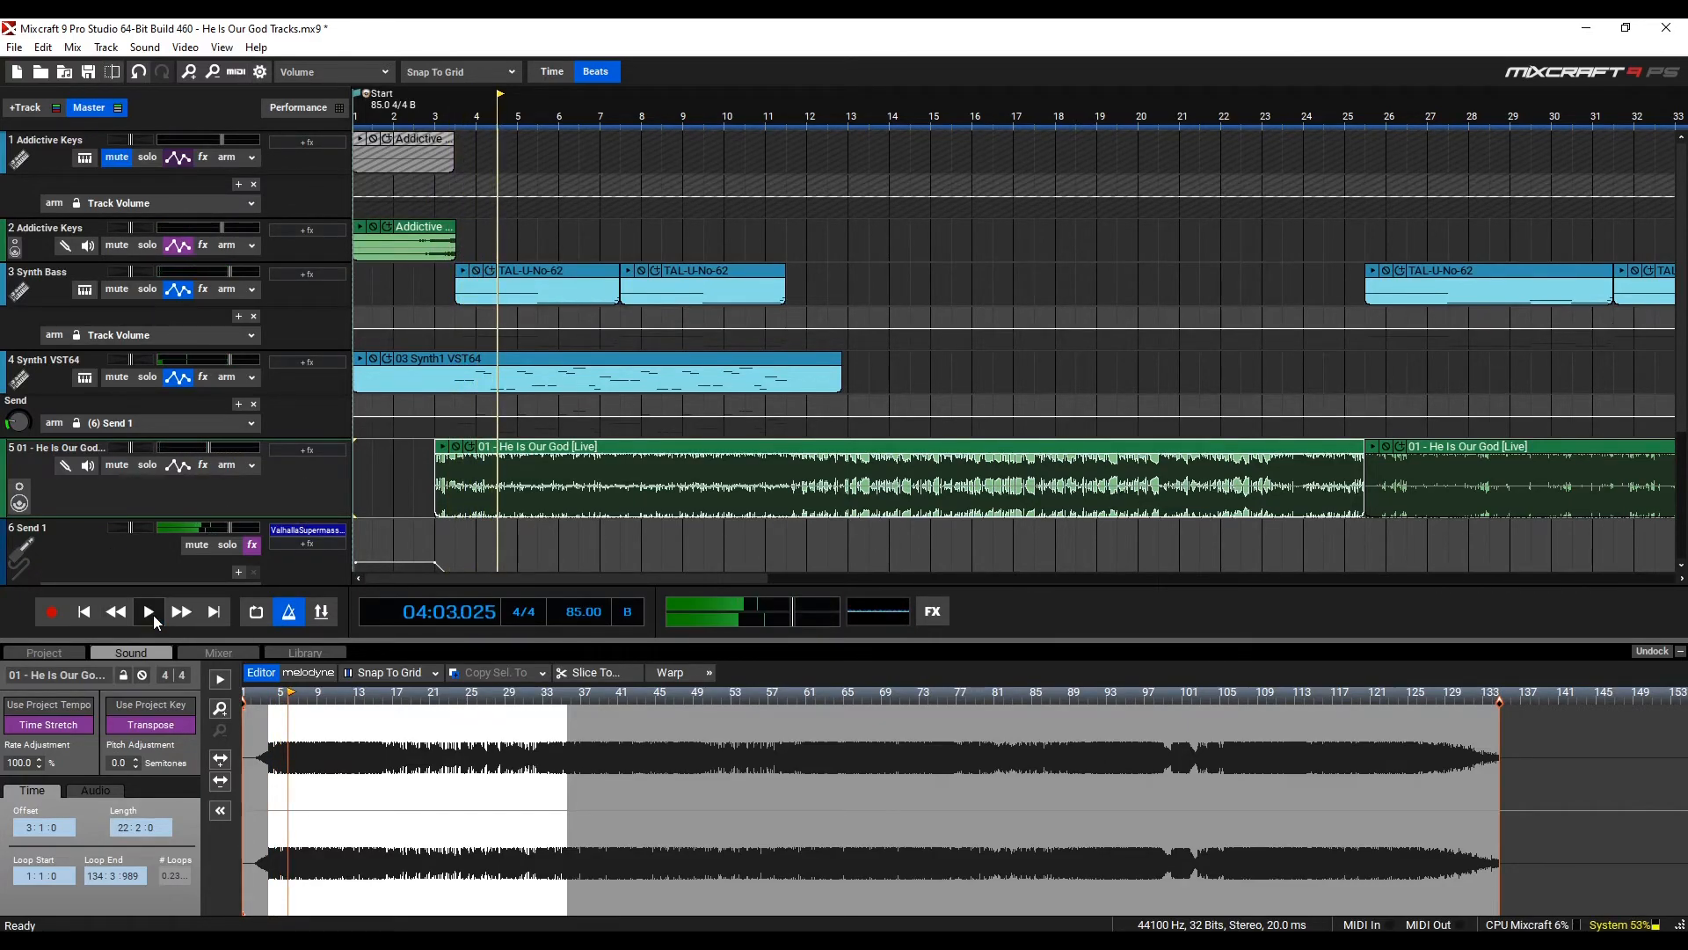